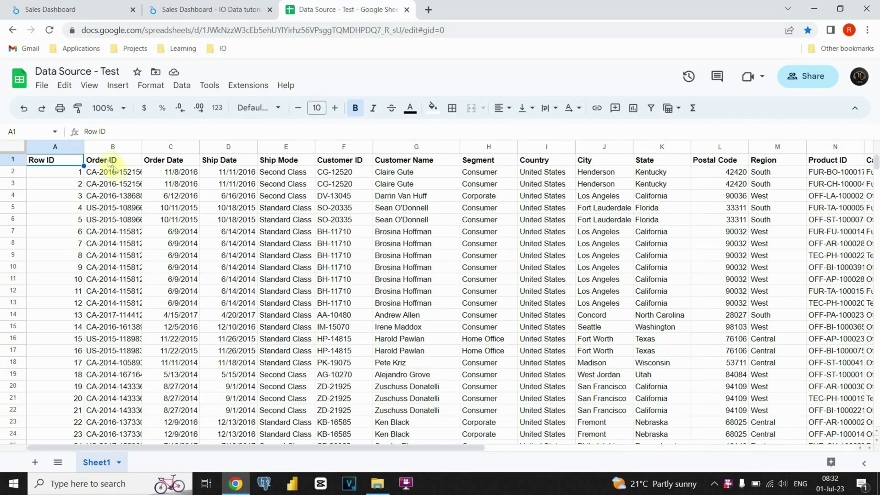
# Step: Examine the column headers of the Data Source - Test sheet, from Order ID through Sales, Quantity and Discount
pyautogui.click(108, 160)
pyautogui.press('Right')
pyautogui.press('Right')
pyautogui.press('Right')
pyautogui.press('Right')
pyautogui.press('Right')
pyautogui.press('Right')
pyautogui.press('Right')
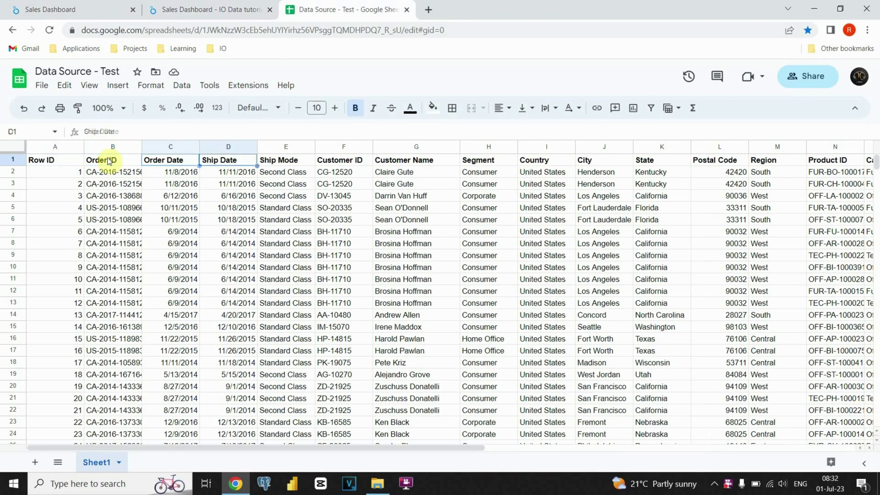
pyautogui.press('Right')
pyautogui.press('Right')
pyautogui.press('Right')
pyautogui.press('Right')
pyautogui.press('Right')
pyautogui.press('Right')
pyautogui.press('Right')
pyautogui.press('Right')
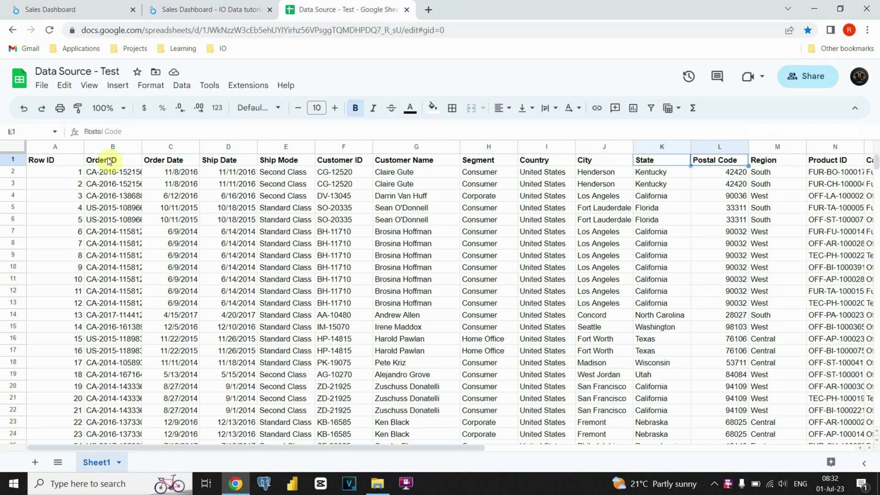
pyautogui.press('Right')
pyautogui.press('Right')
pyautogui.press('Right')
pyautogui.press('Right')
pyautogui.press('Right')
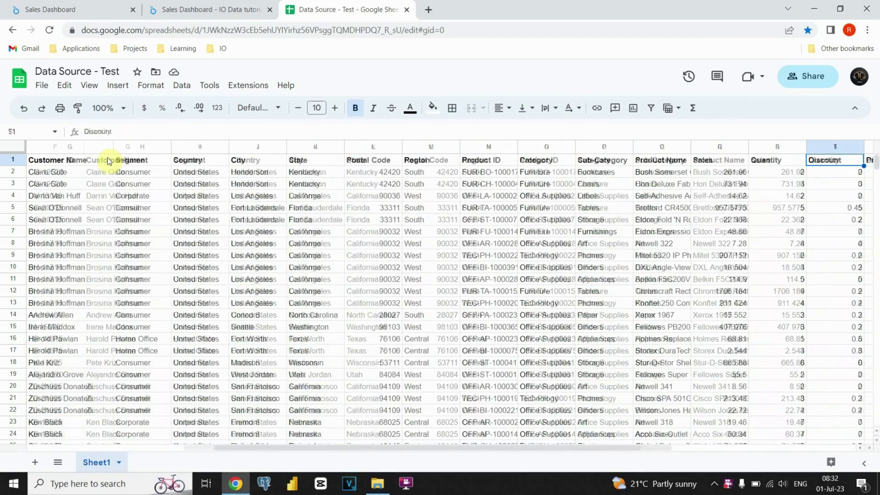
pyautogui.press('Left')
pyautogui.press('Left')
pyautogui.press('Left')
pyautogui.press('Left')
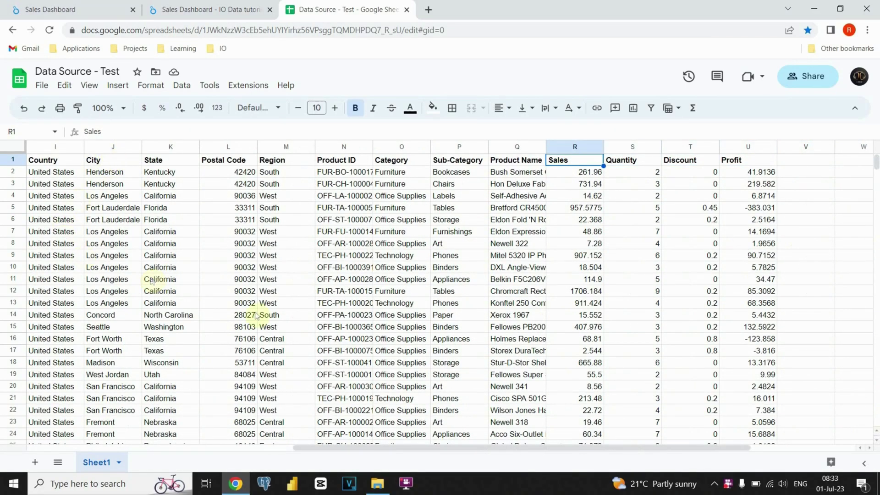
pyautogui.moveTo(531, 449); pyautogui.dragTo(260, 446)
pyautogui.click(116, 212)
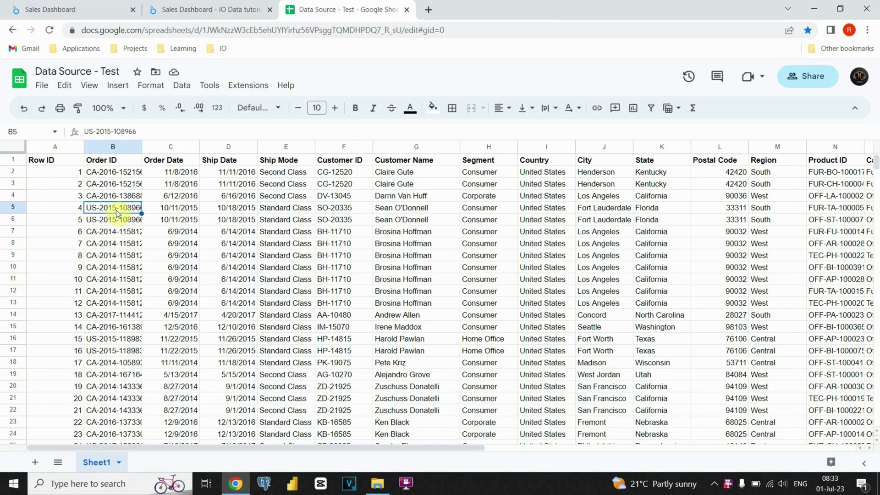
# Step: Switch to the blank Looker Studio report and add Sheet1 of the Google Sheets file Data Source - Test as its data source
pyautogui.click(169, 11)
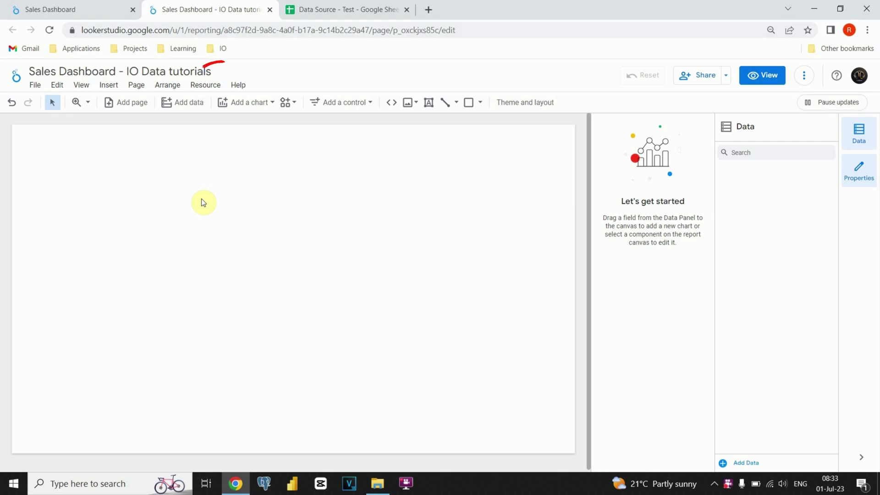
pyautogui.click(214, 86)
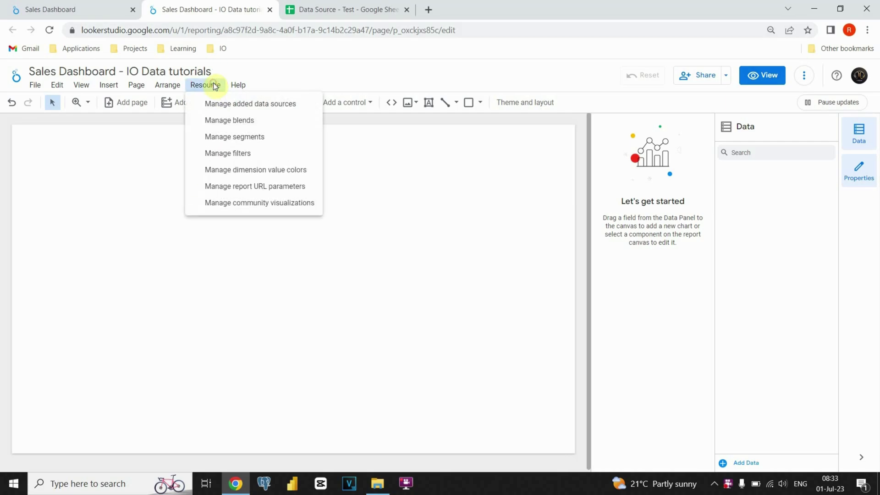
pyautogui.click(230, 105)
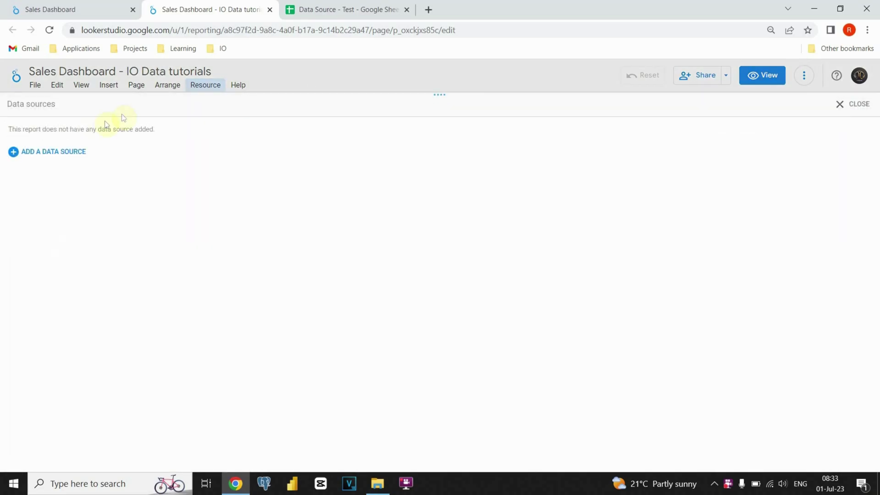
pyautogui.click(56, 152)
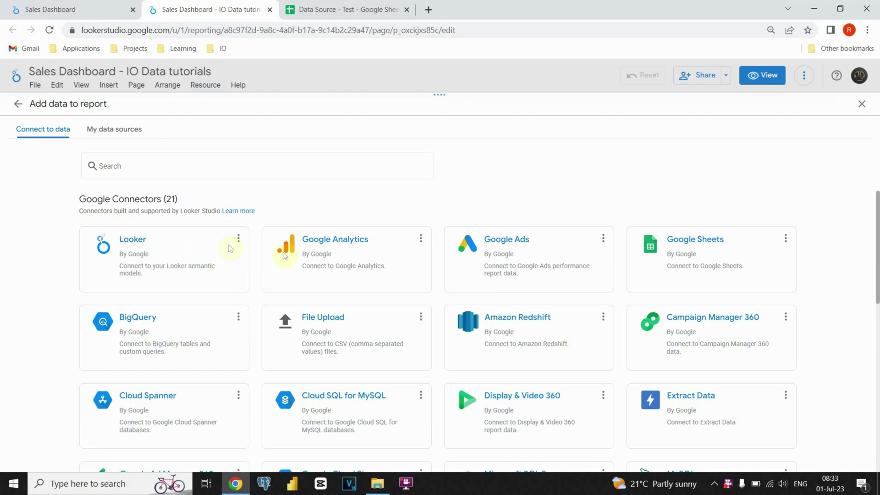
pyautogui.click(694, 256)
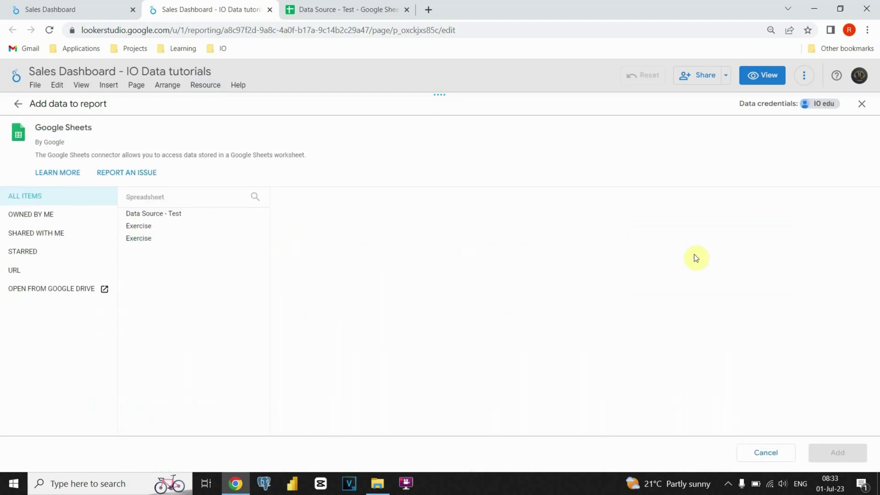
pyautogui.click(167, 215)
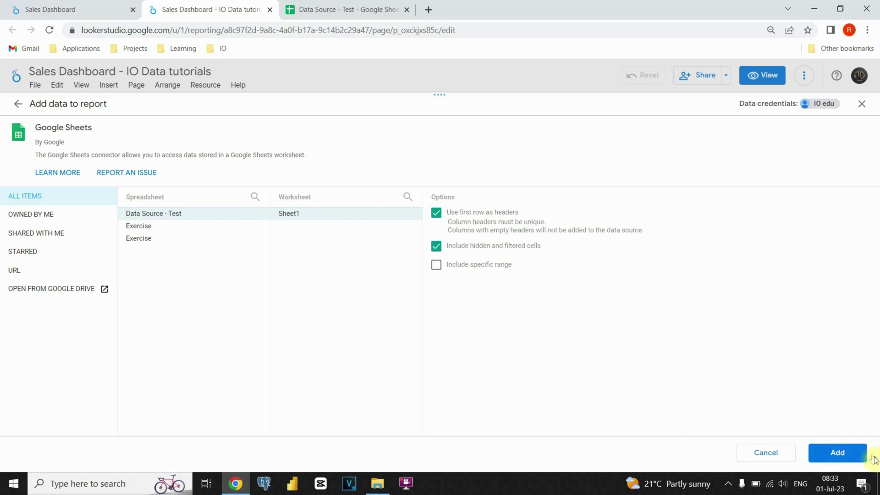
pyautogui.click(845, 458)
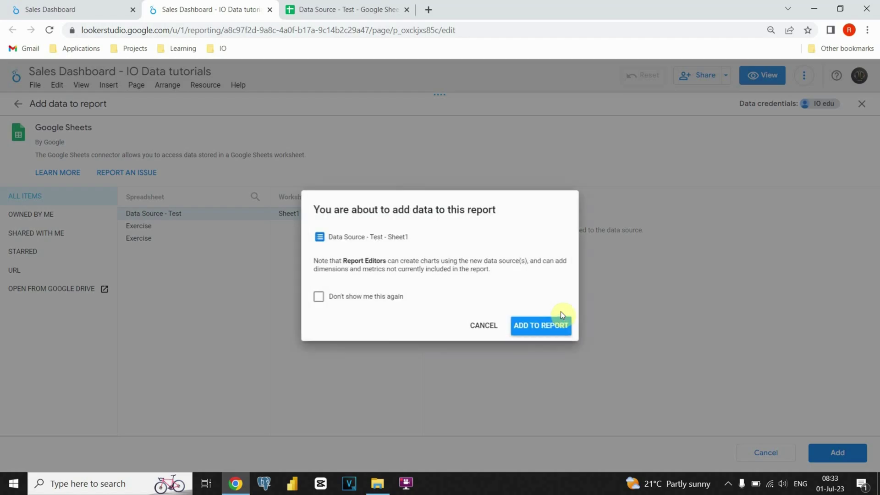
pyautogui.click(555, 326)
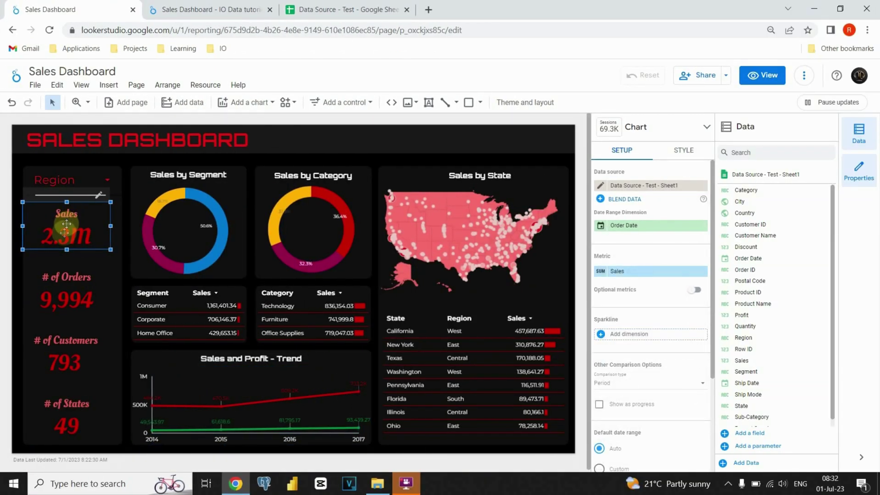
# Step: Examine the scorecards, donut charts, map, tables and trend chart in the finished Sales Dashboard report, including their metrics and dimensions
pyautogui.click(70, 286)
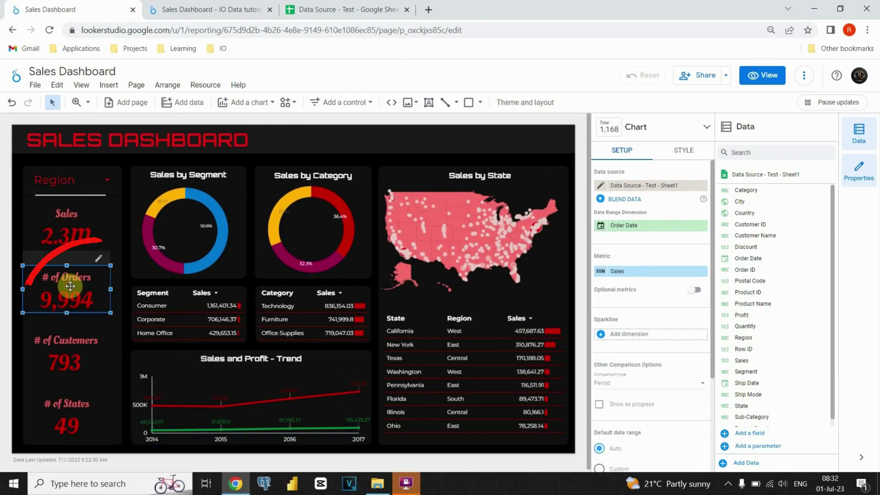
pyautogui.click(68, 351)
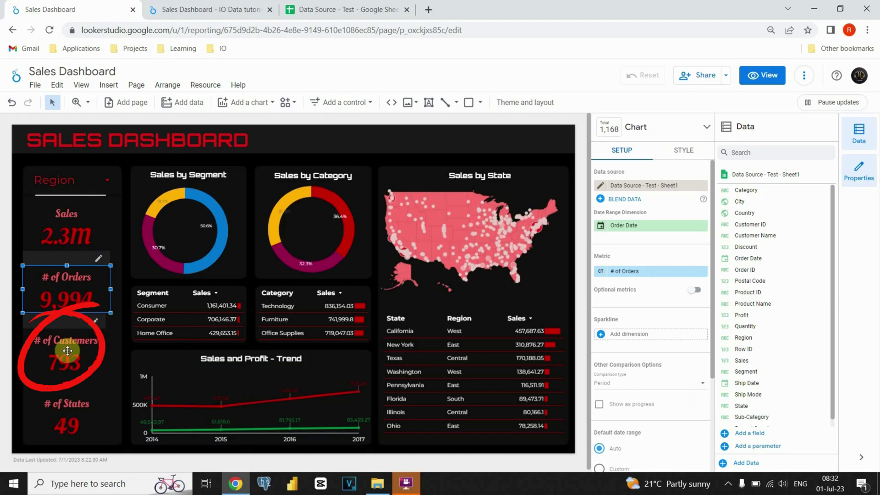
pyautogui.click(70, 414)
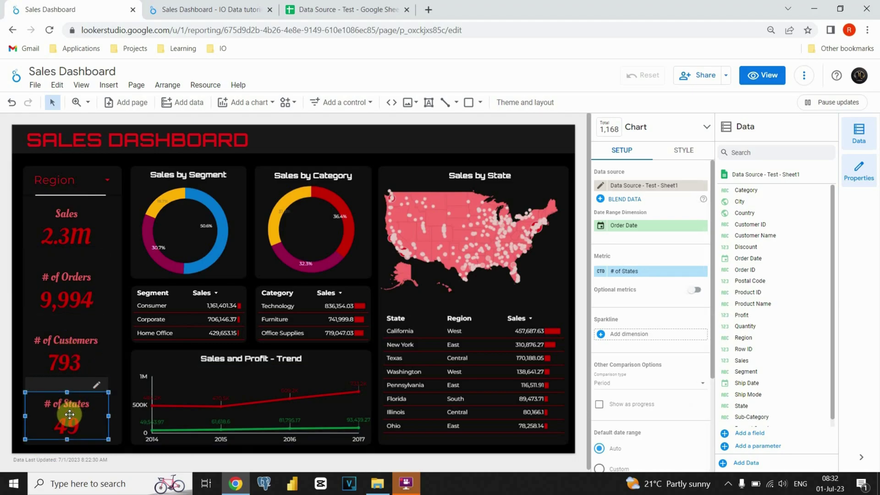
pyautogui.click(188, 220)
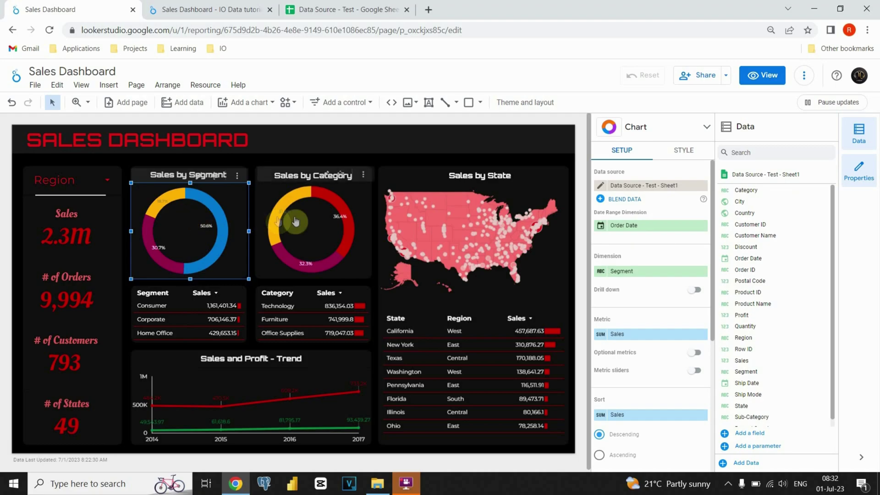
pyautogui.click(314, 216)
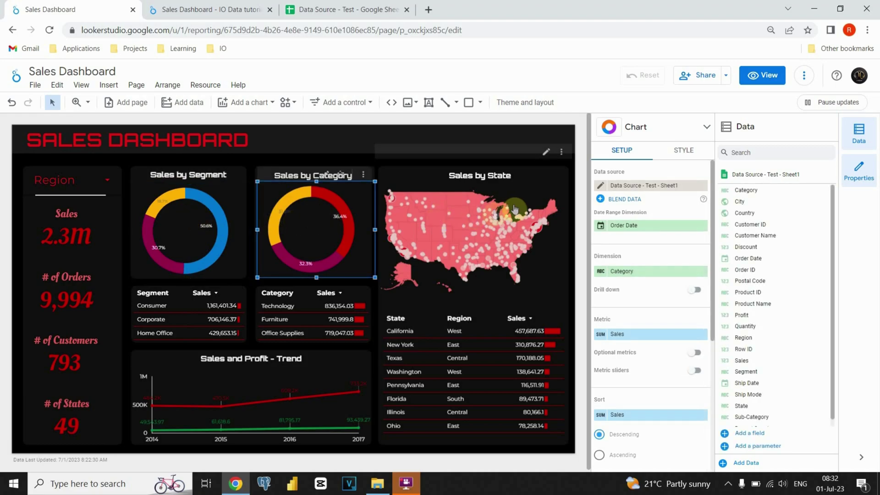
pyautogui.click(528, 198)
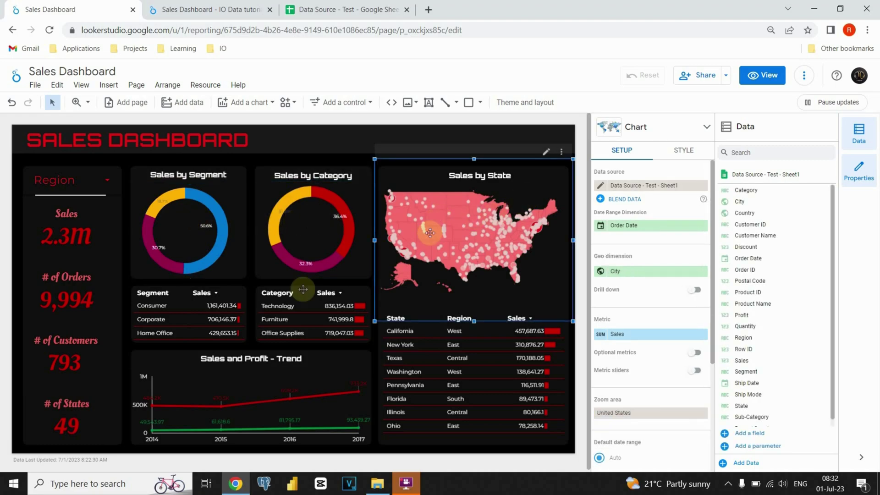
pyautogui.click(187, 300)
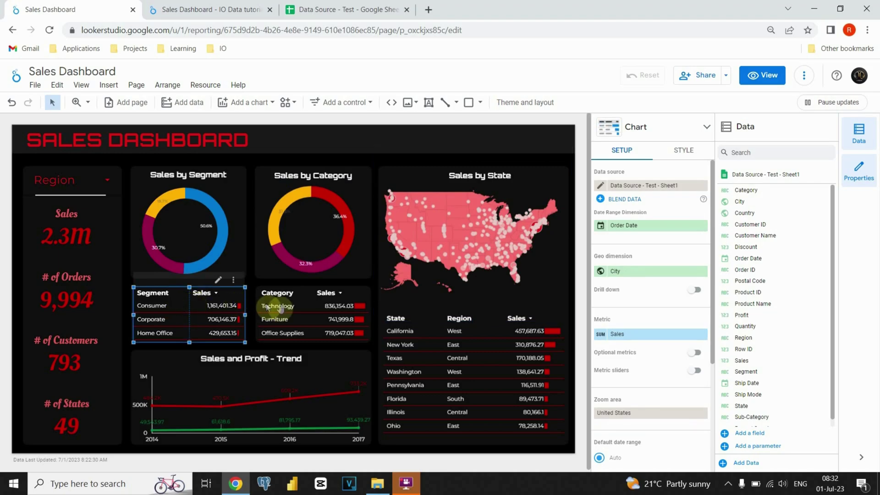
pyautogui.click(307, 298)
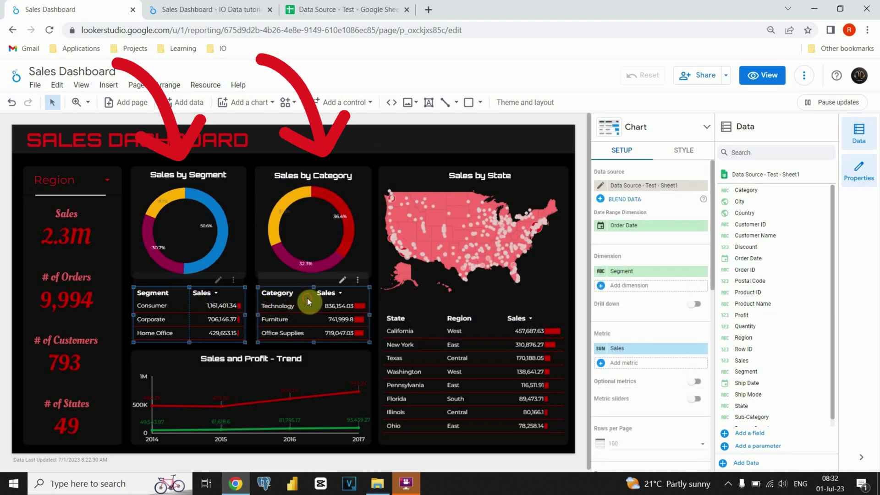
pyautogui.click(427, 317)
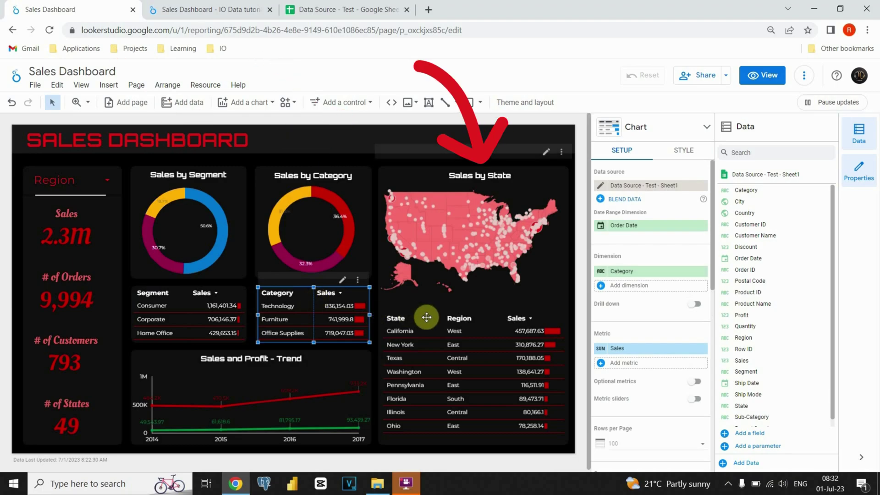
pyautogui.click(430, 328)
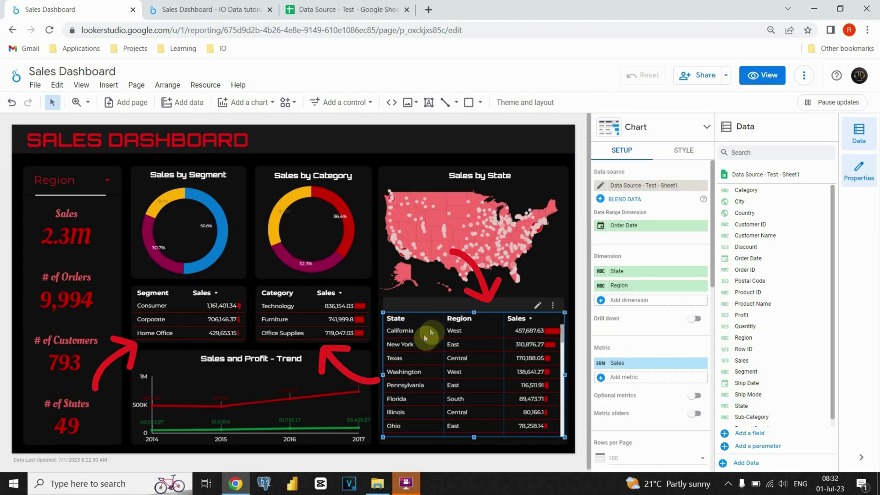
pyautogui.click(224, 371)
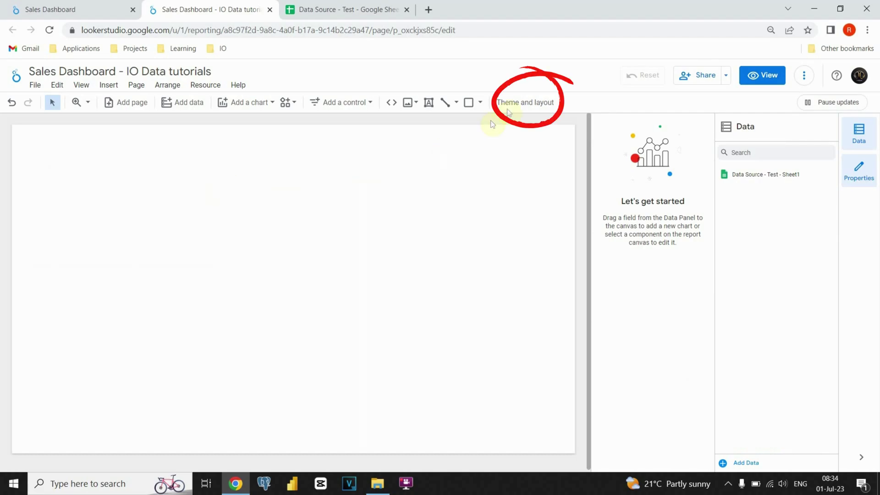
# Step: Customize the theme of the Sales Dashboard - IO Data tutorials report with a black report background
pyautogui.click(511, 105)
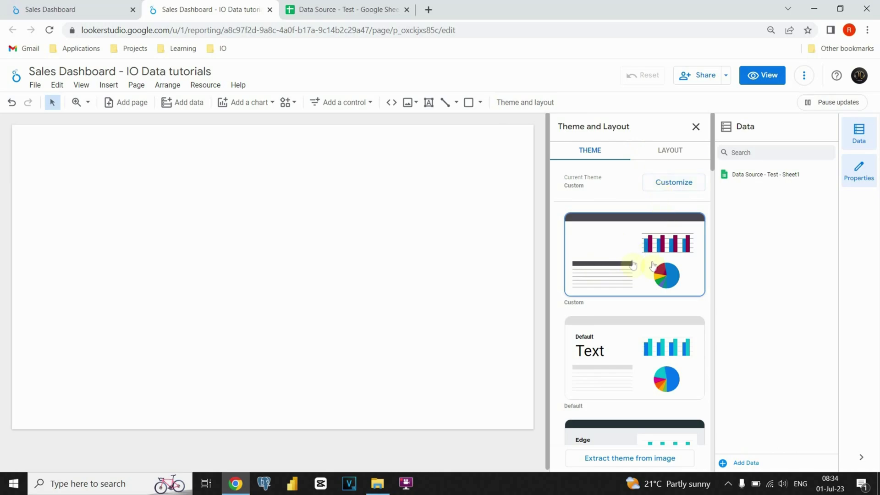
pyautogui.click(663, 182)
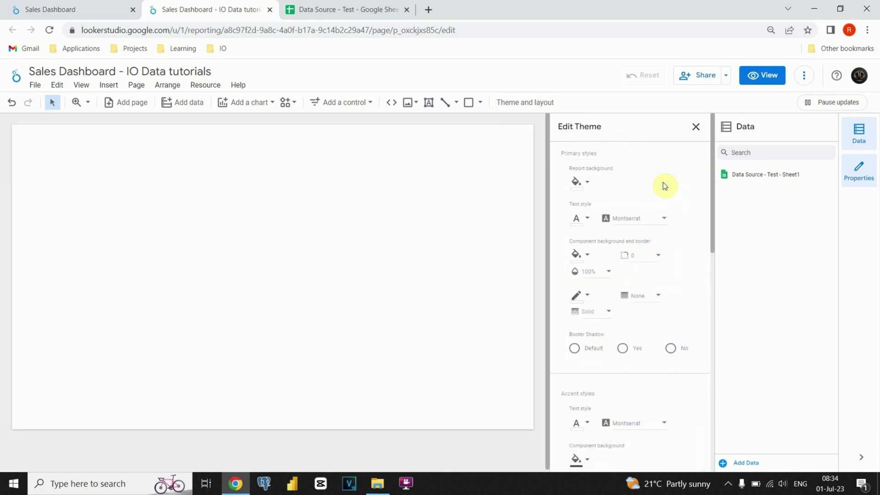
pyautogui.click(585, 181)
pyautogui.click(610, 189)
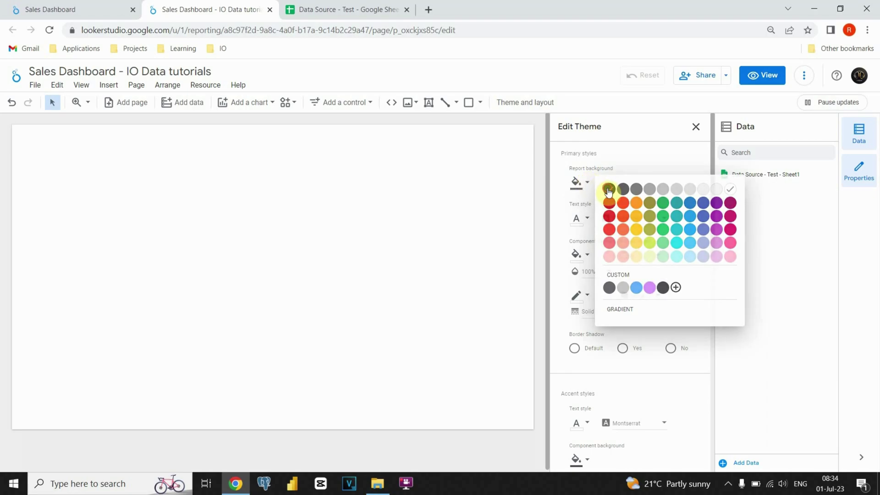
pyautogui.click(222, 207)
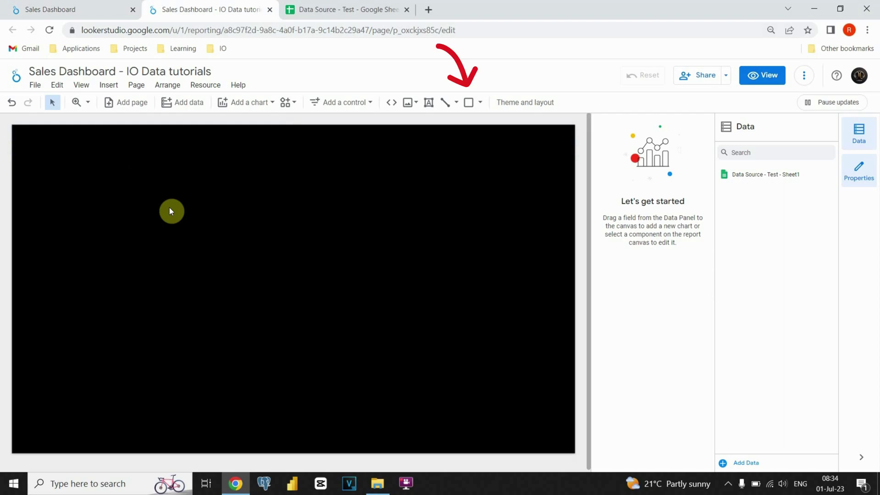
# Step: Draw a rectangle in the page's upper-left corner and reduce its height to a thin header strip
pyautogui.click(468, 105)
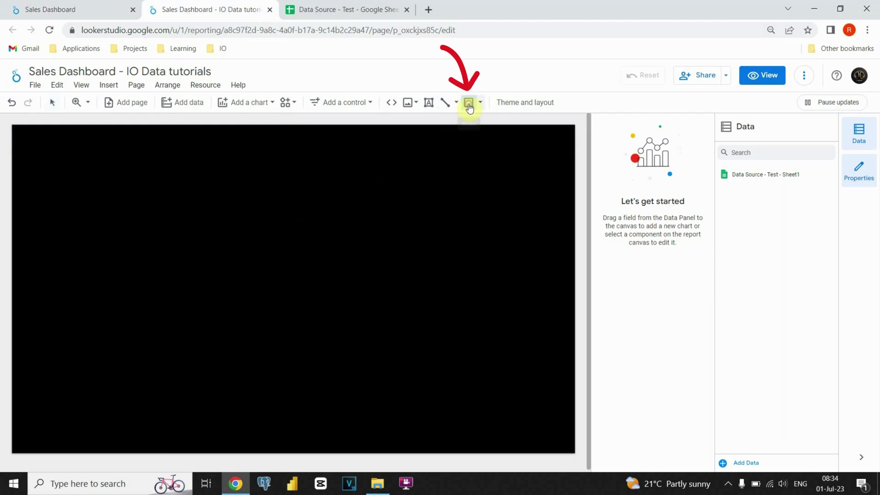
pyautogui.moveTo(111, 161)
pyautogui.mouseDown()
pyautogui.moveTo(298, 211)
pyautogui.moveTo(171, 158)
pyautogui.mouseUp()
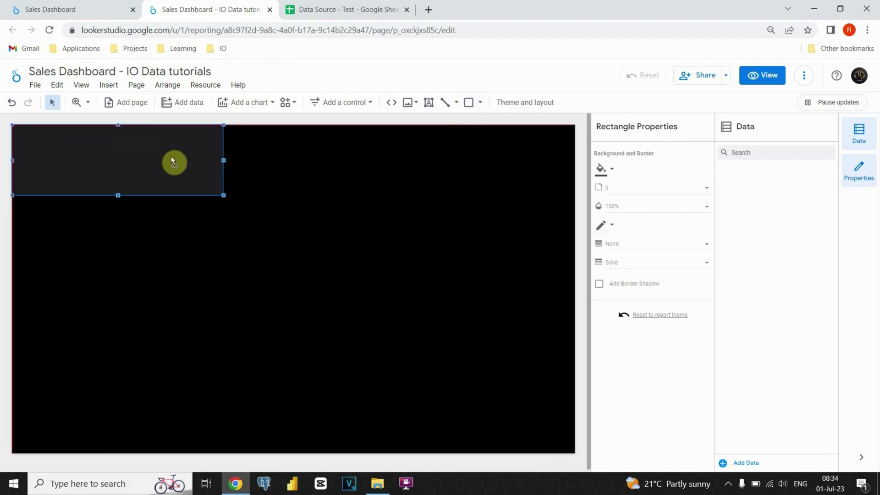
pyautogui.moveTo(122, 192); pyautogui.dragTo(133, 160)
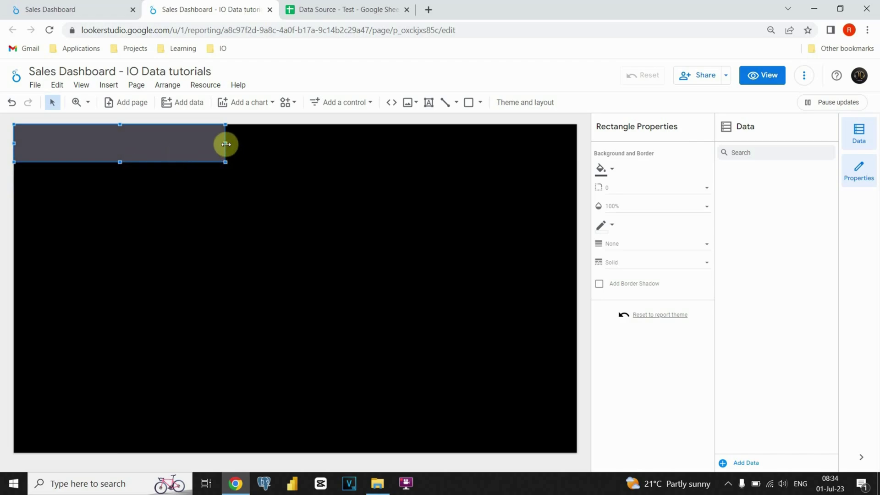
# Step: Give the header rectangle a grey fill and set its opacity to 10%
pyautogui.click(605, 171)
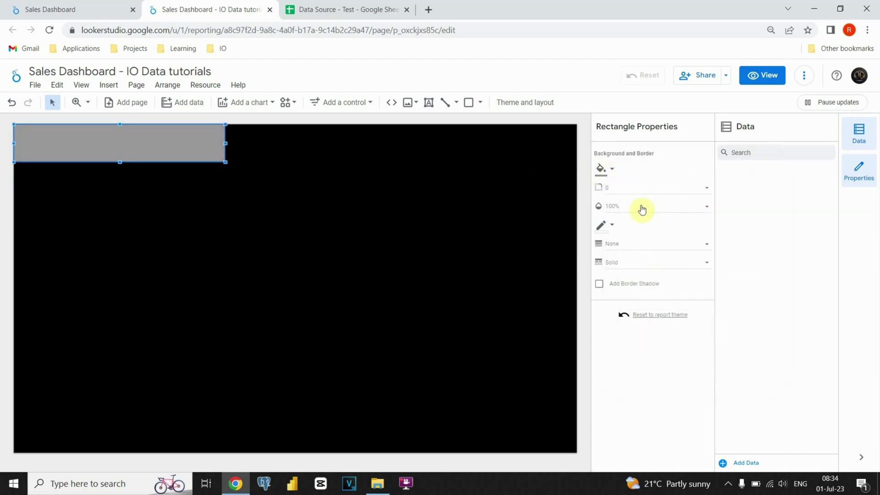
pyautogui.click(635, 210)
pyautogui.scroll(3, 628, 211)
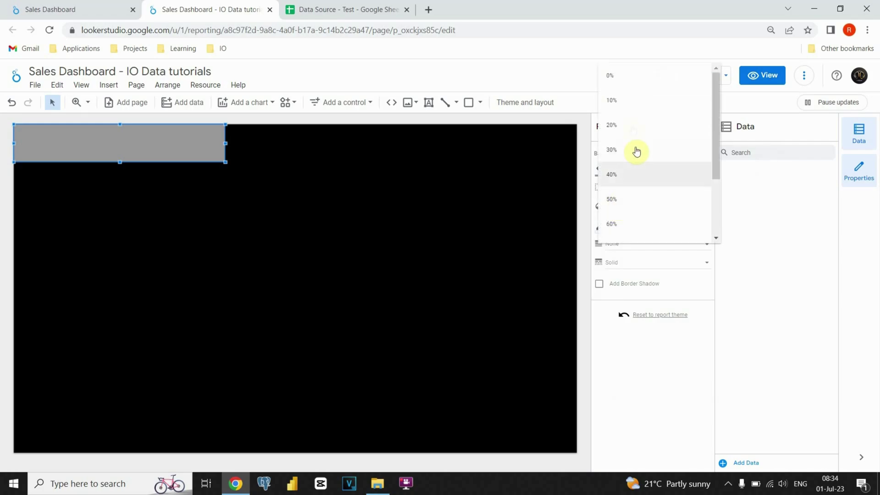
pyautogui.click(621, 101)
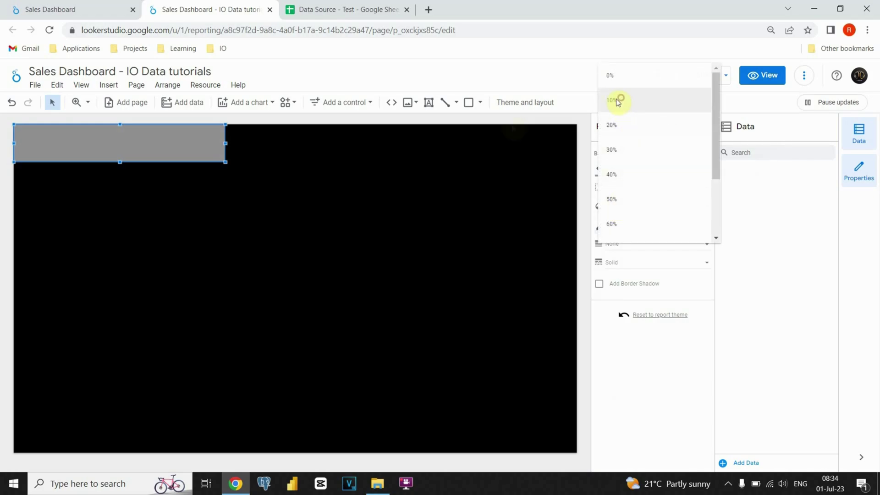
pyautogui.click(266, 171)
pyautogui.click(207, 136)
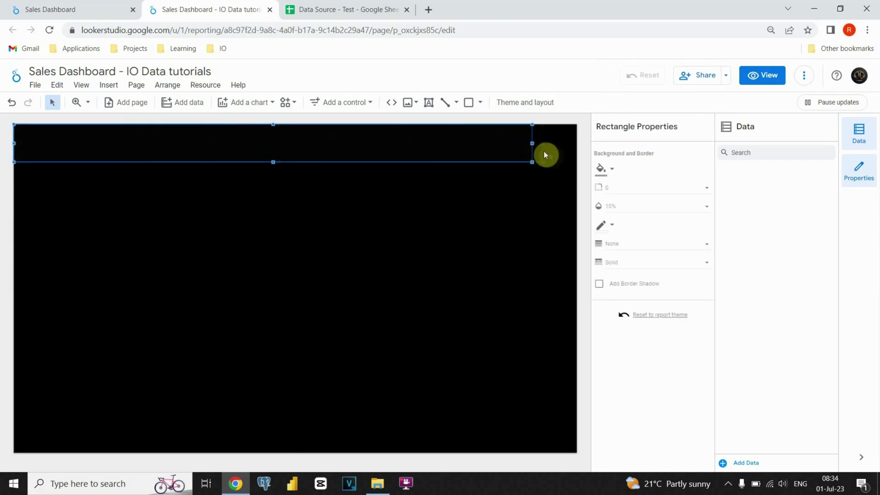
# Step: Stretch the header rectangle across the full page width and paste a copy of it
pyautogui.moveTo(562, 157); pyautogui.dragTo(576, 153)
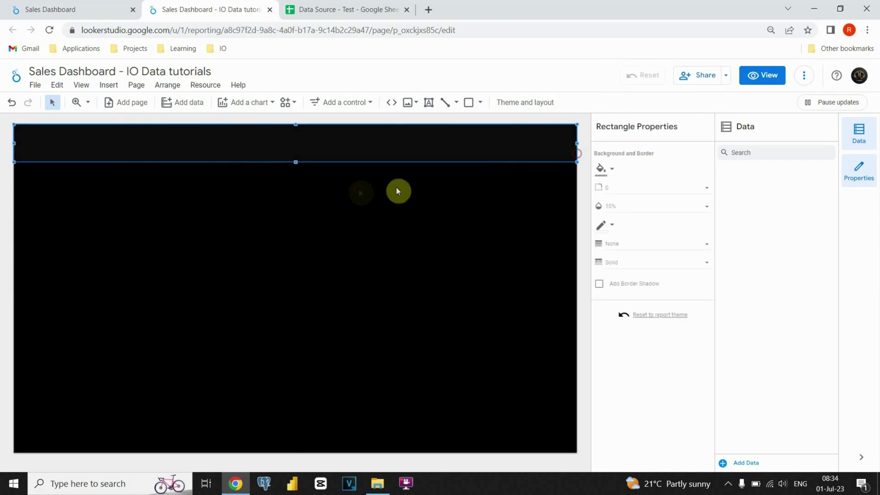
pyautogui.click(360, 192)
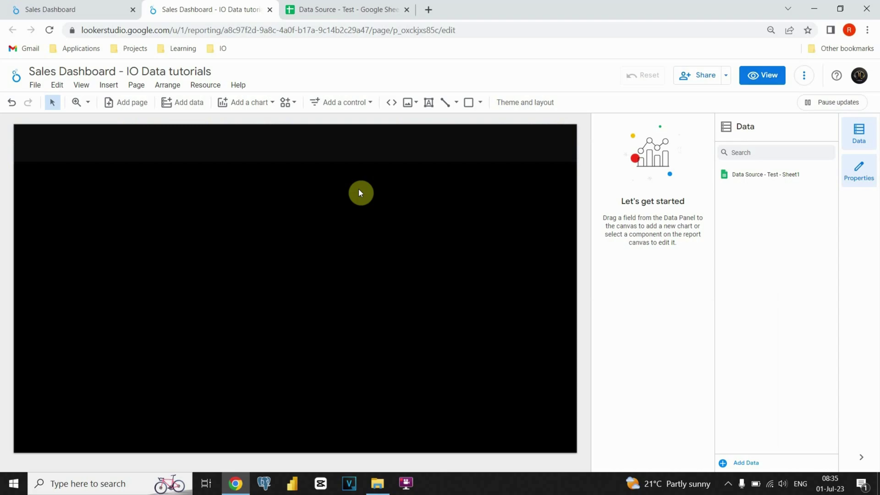
pyautogui.click(298, 147)
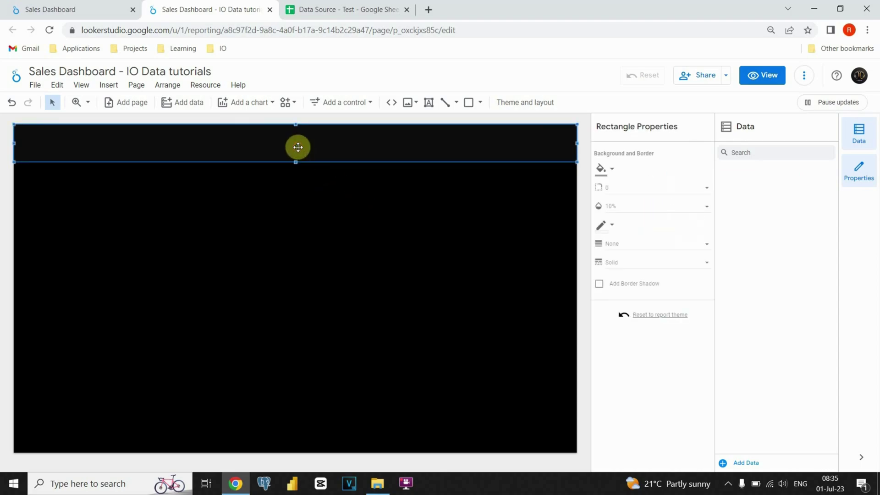
pyautogui.rightClick(142, 228)
pyautogui.click(167, 322)
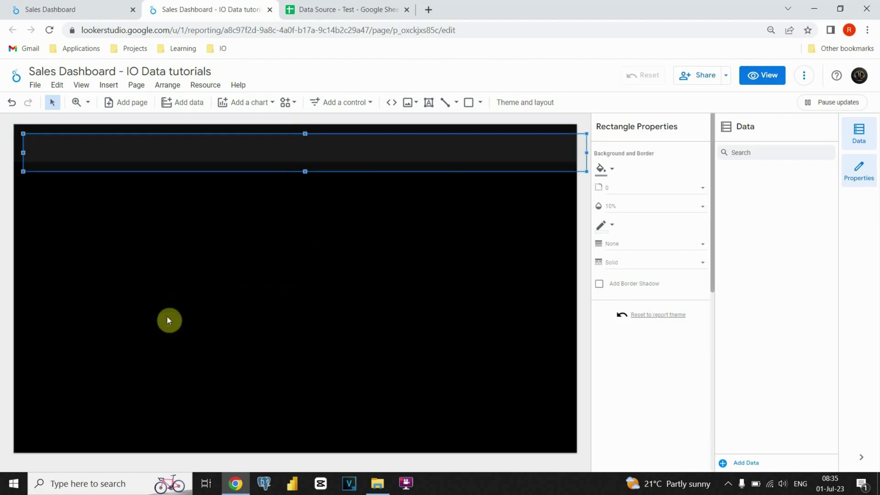
# Step: Move the copied rectangle below the header and reshape it into a tall, narrow panel along the page's left side
pyautogui.moveTo(258, 154); pyautogui.dragTo(257, 197)
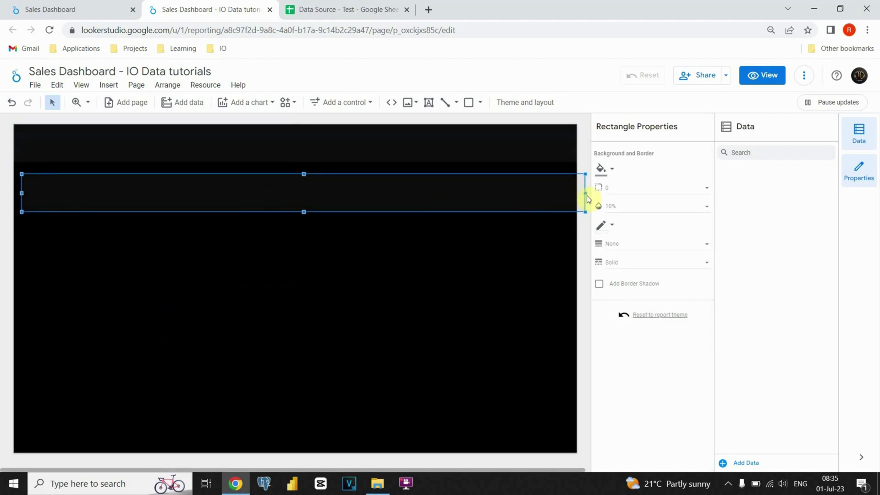
pyautogui.moveTo(587, 193); pyautogui.dragTo(140, 193)
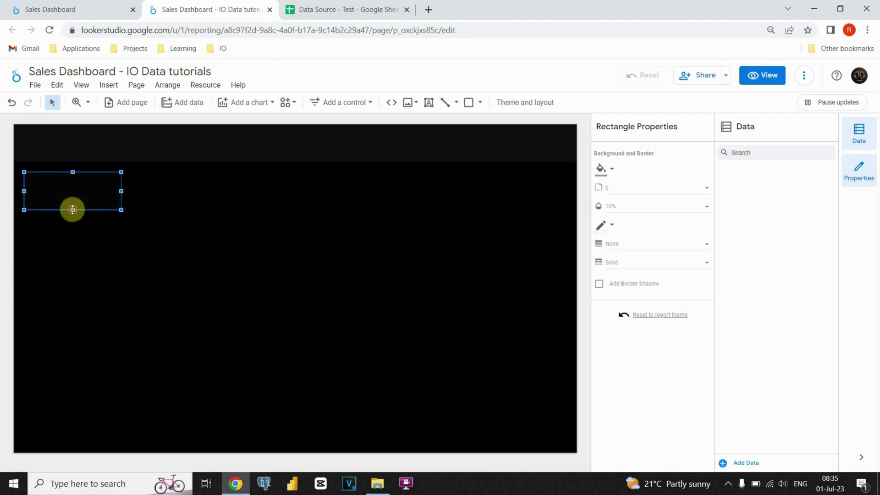
pyautogui.moveTo(71, 211); pyautogui.dragTo(88, 441)
pyautogui.moveTo(123, 309); pyautogui.dragTo(128, 308)
# Step: Duplicate the tall left panel, place the copy beside it and resize it into a roughly square panel below the header
pyautogui.hotkey('ctrl', 'c')
pyautogui.hotkey('ctrl', 'v')
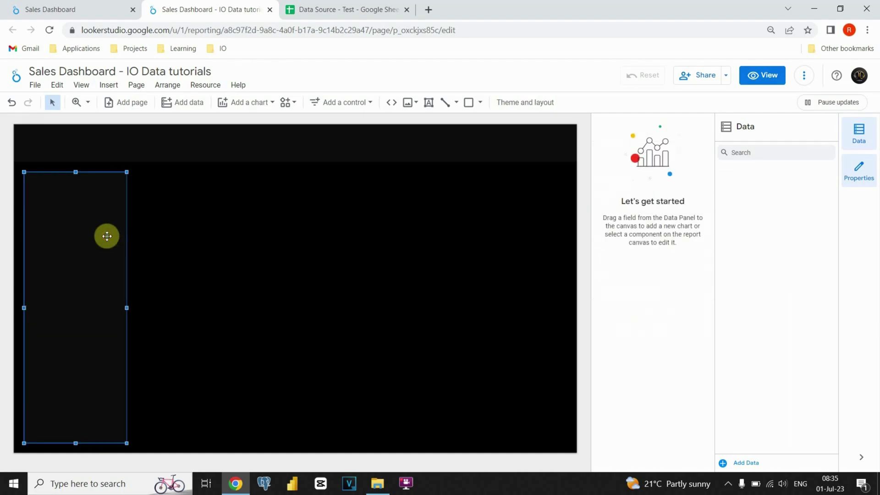
pyautogui.moveTo(101, 256); pyautogui.dragTo(202, 248)
pyautogui.moveTo(186, 443); pyautogui.dragTo(198, 287)
pyautogui.moveTo(237, 229); pyautogui.dragTo(247, 235)
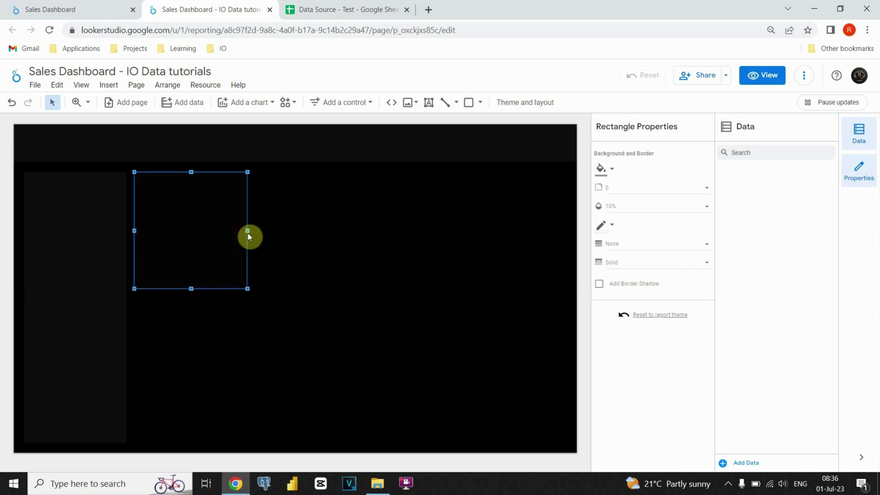
pyautogui.moveTo(190, 287); pyautogui.dragTo(197, 276)
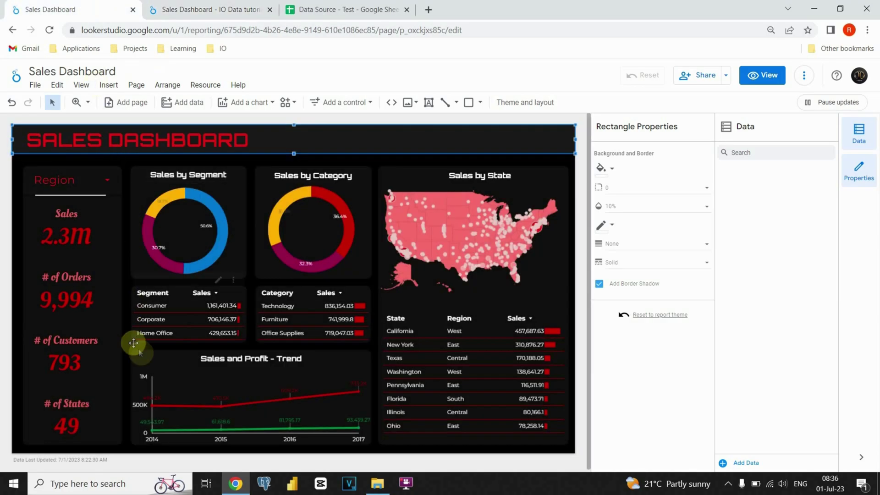
# Step: Copy the trend chart's background panel from the finished Sales Dashboard into the page's lower middle, and add a second square panel beside the first
pyautogui.click(132, 345)
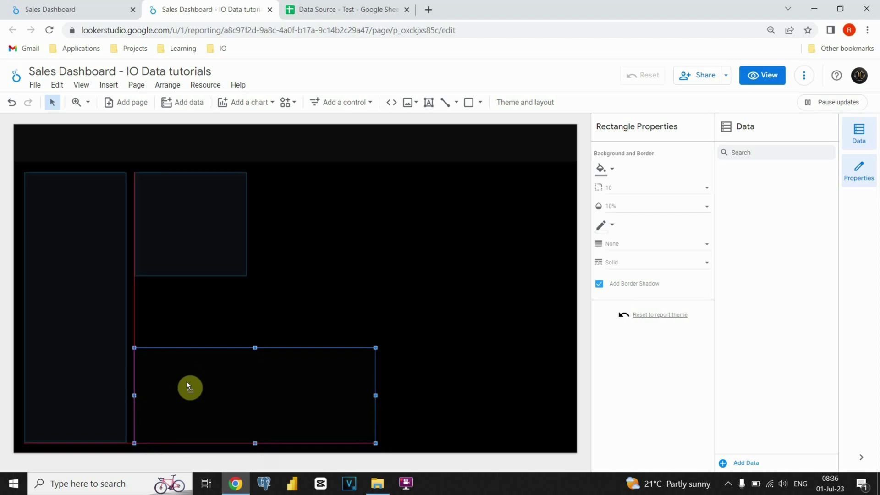
pyautogui.moveTo(216, 253); pyautogui.dragTo(326, 248)
pyautogui.click(241, 224)
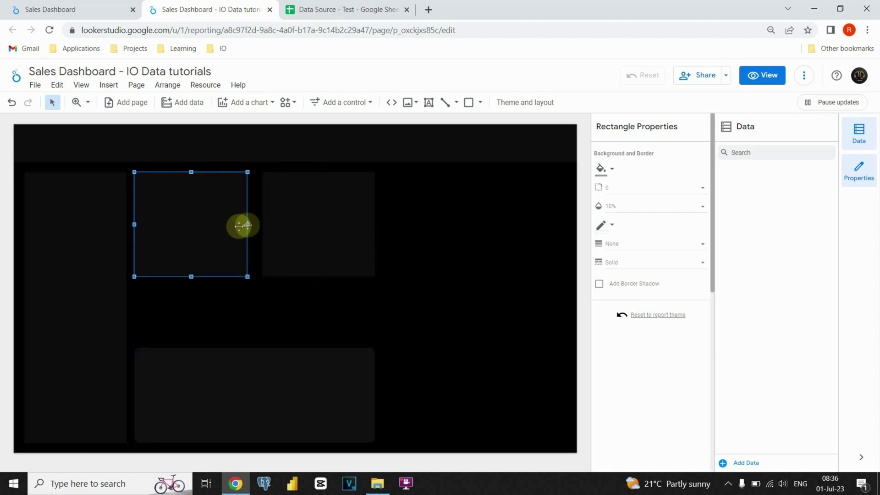
pyautogui.click(264, 224)
# Step: Place a shorter panel below the first square panel and duplicate it under the second one, matching that panel's width
pyautogui.click(236, 299)
pyautogui.moveTo(197, 261); pyautogui.dragTo(184, 283)
pyautogui.hotkey('ctrl', 'c')
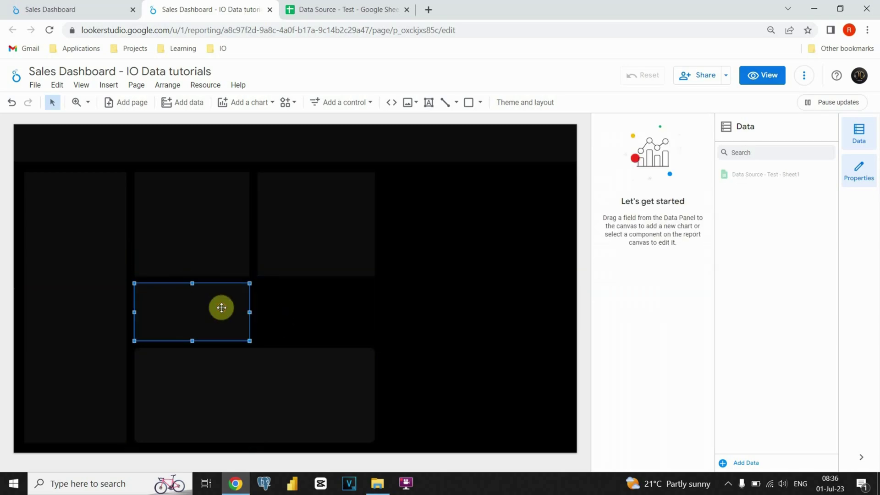
pyautogui.hotkey('ctrl', 'v')
pyautogui.moveTo(204, 314); pyautogui.dragTo(325, 309)
pyautogui.click(386, 305)
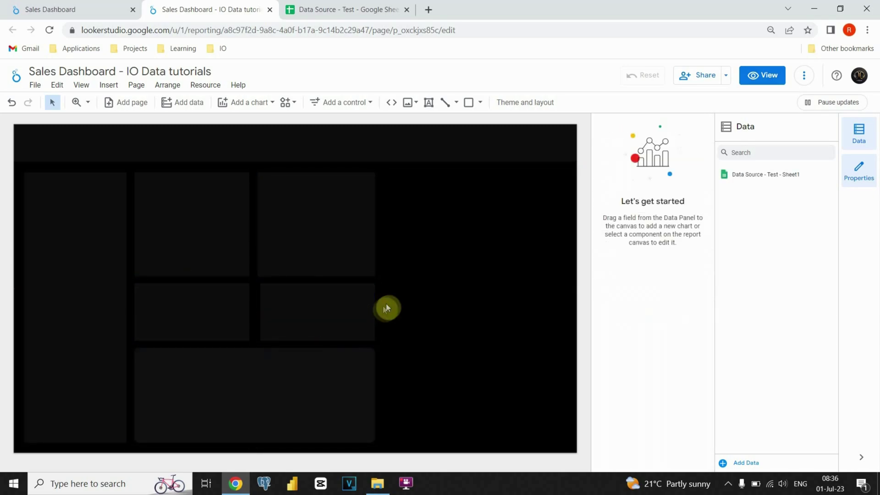
pyautogui.click(275, 310)
pyautogui.click(425, 314)
# Step: Duplicate the second square panel and enlarge the copy to fill the right side of the page below the header
pyautogui.click(336, 252)
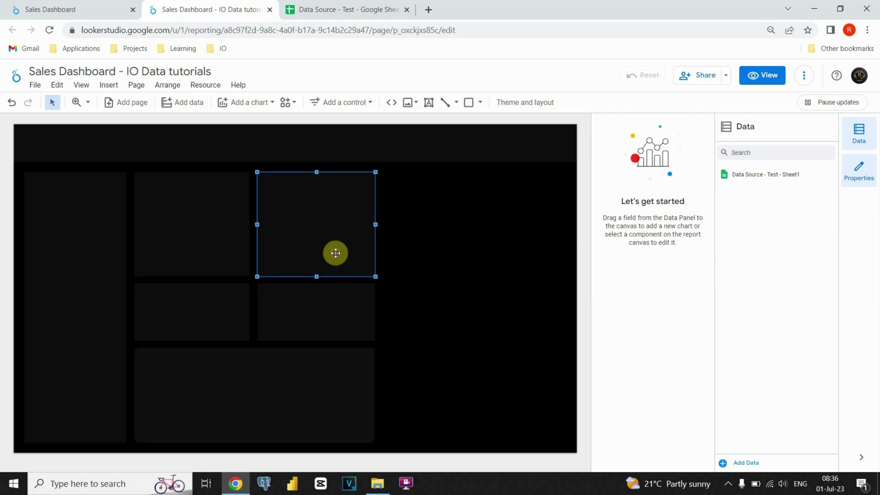
pyautogui.hotkey('ctrl', 'c')
pyautogui.hotkey('ctrl', 'v')
pyautogui.moveTo(336, 252); pyautogui.dragTo(464, 246)
pyautogui.moveTo(501, 224); pyautogui.dragTo(569, 224)
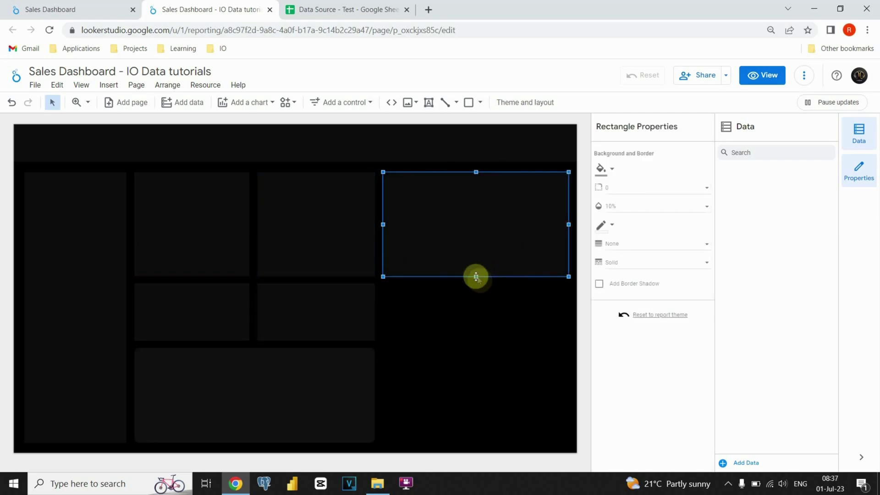
pyautogui.moveTo(476, 277); pyautogui.dragTo(463, 443)
pyautogui.click(354, 448)
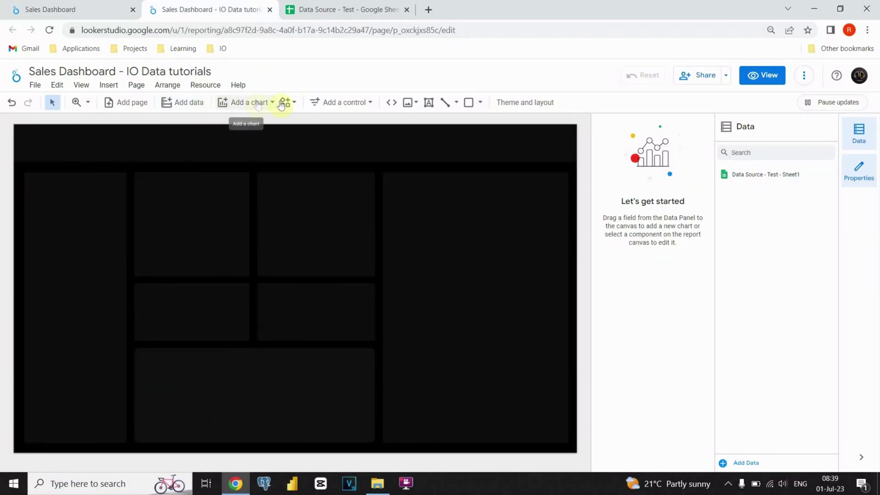
# Step: Draw a text box over the large right-hand panel and set its font to Orbitron
pyautogui.click(426, 107)
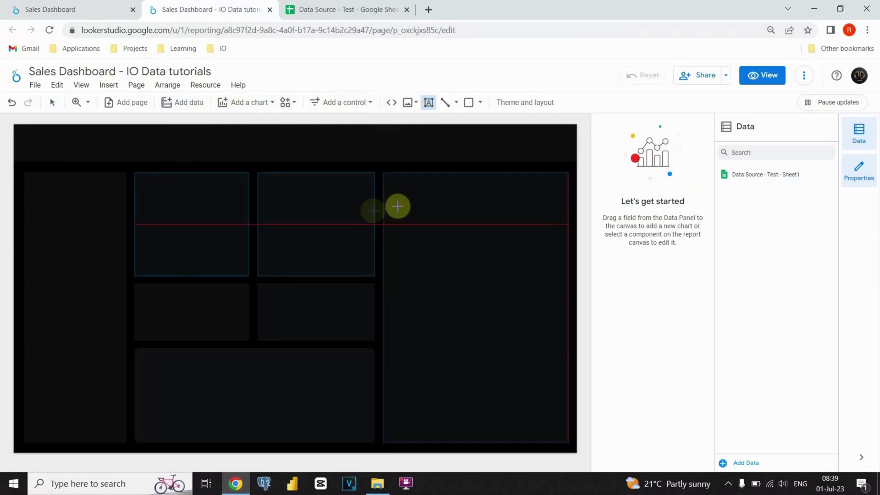
pyautogui.moveTo(402, 206)
pyautogui.mouseDown()
pyautogui.moveTo(495, 300)
pyautogui.moveTo(569, 284)
pyautogui.mouseUp()
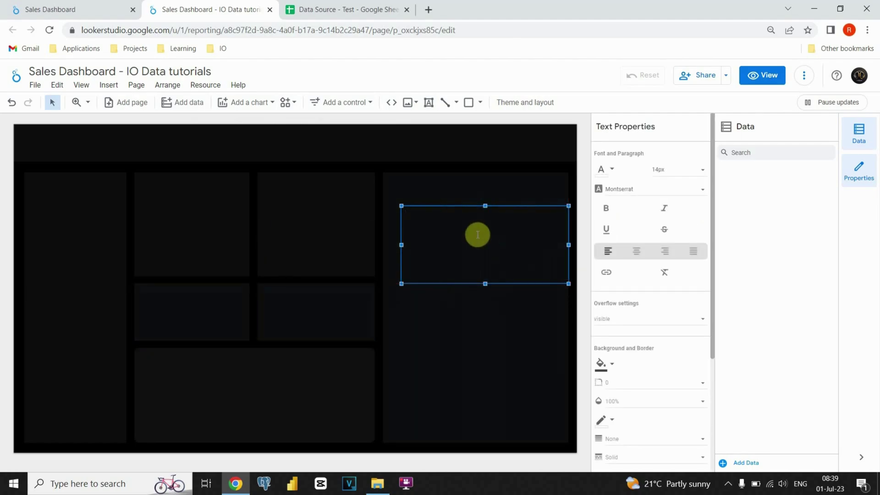
pyautogui.click(631, 192)
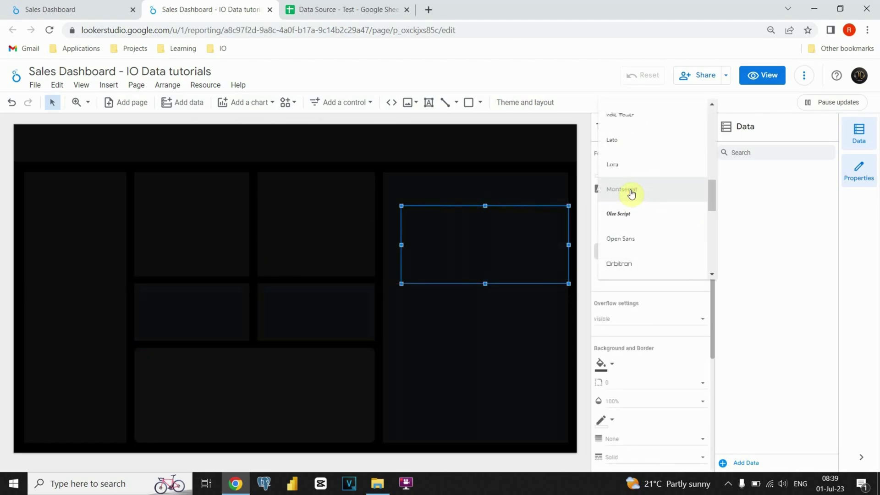
pyautogui.scroll(-1, 628, 211)
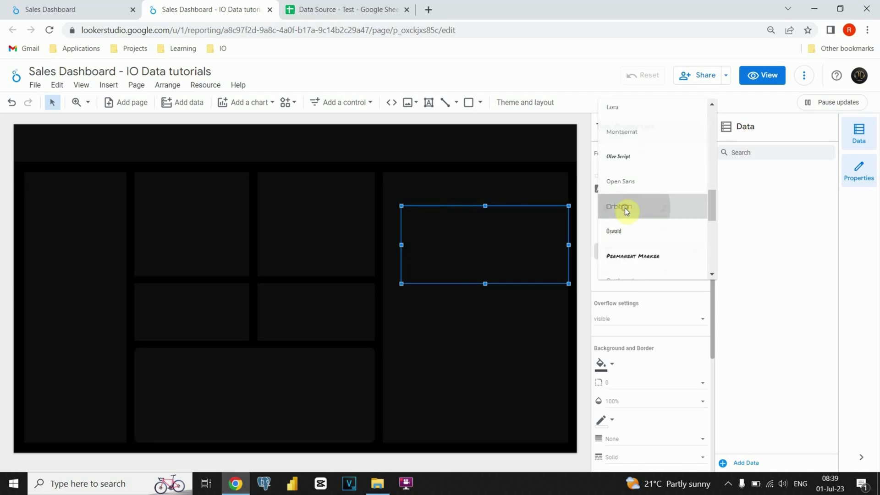
pyautogui.click(625, 208)
# Step: Set the text box's font size to 40px and its font colour to red
pyautogui.click(672, 168)
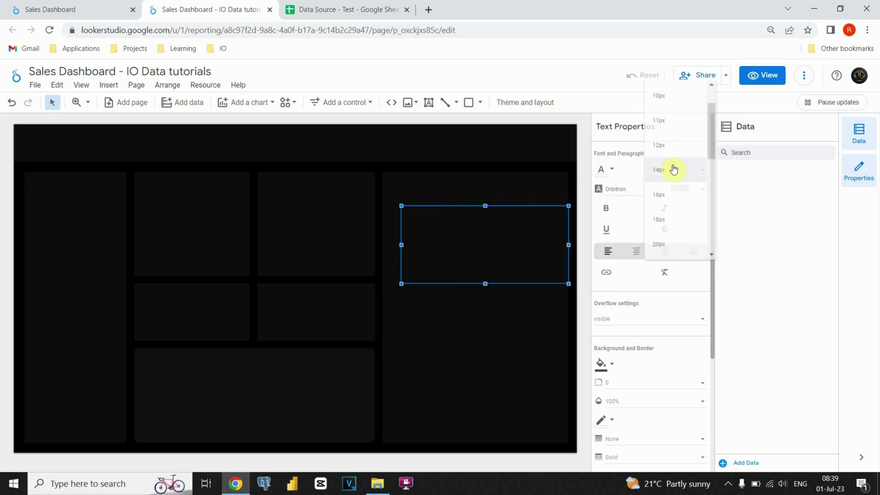
pyautogui.scroll(-2, 666, 202)
pyautogui.scroll(-2, 664, 206)
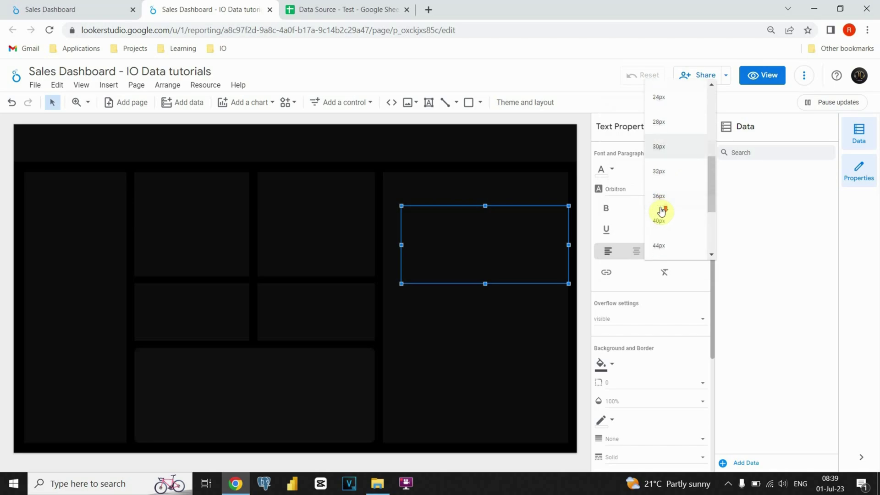
pyautogui.click(661, 166)
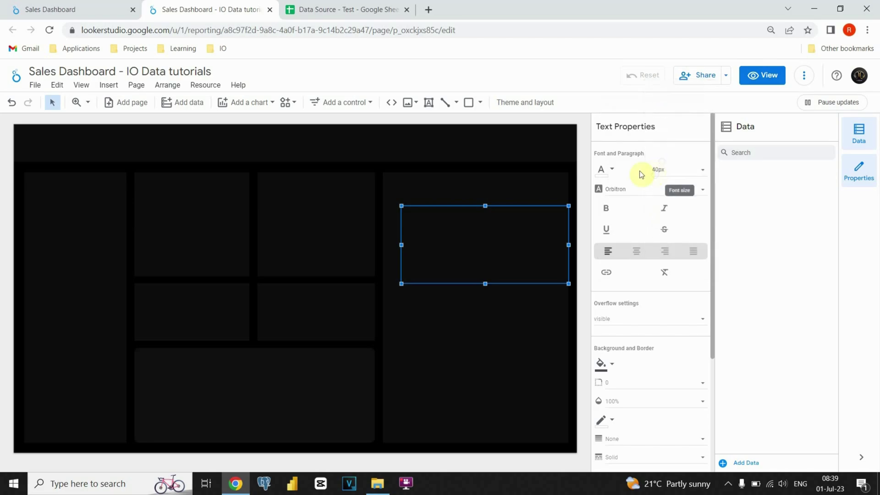
pyautogui.click(615, 171)
pyautogui.click(635, 204)
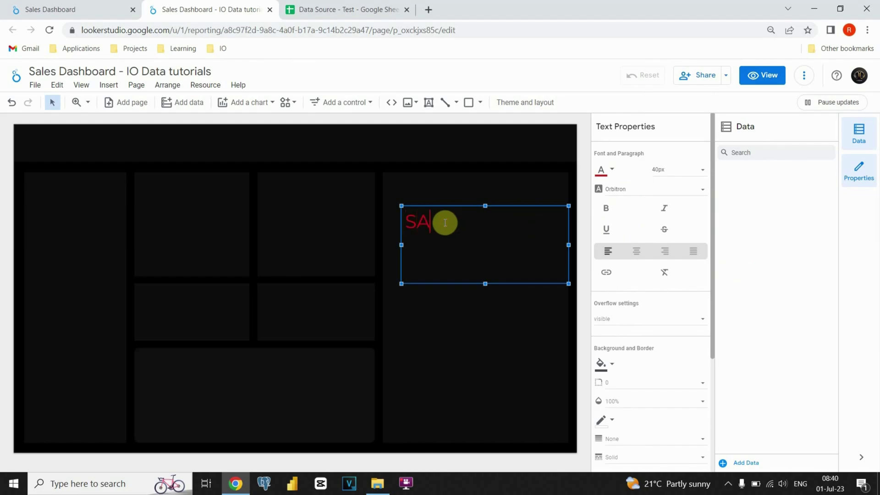
# Step: Enter the title SALES DASHOARD, widen its box to fit one line and move it into the left end of the header
pyautogui.write('OARD')
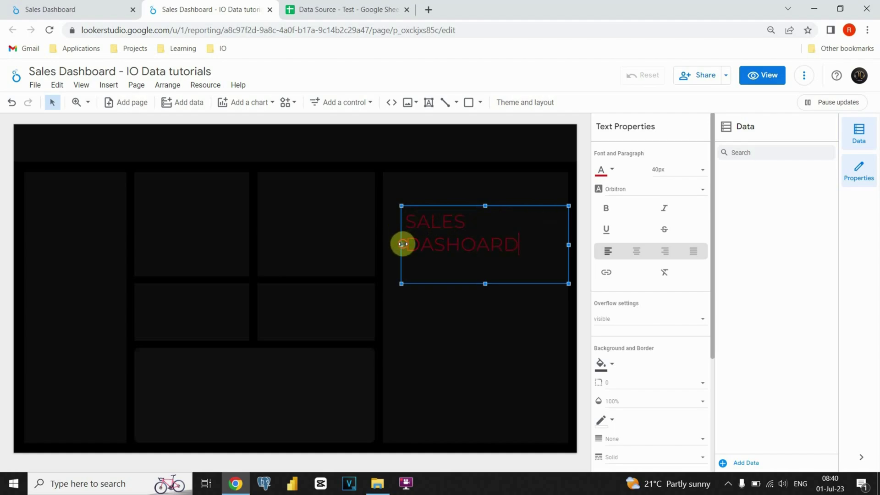
pyautogui.moveTo(403, 243); pyautogui.dragTo(334, 244)
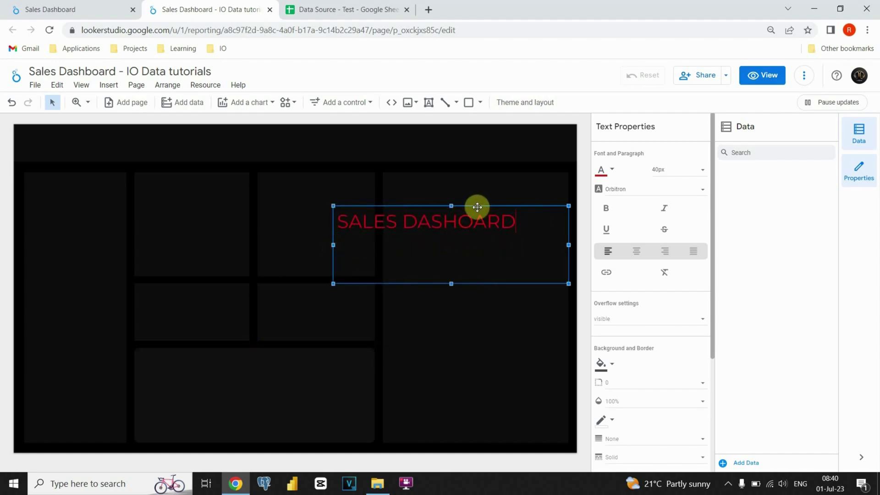
pyautogui.moveTo(478, 207); pyautogui.dragTo(169, 131)
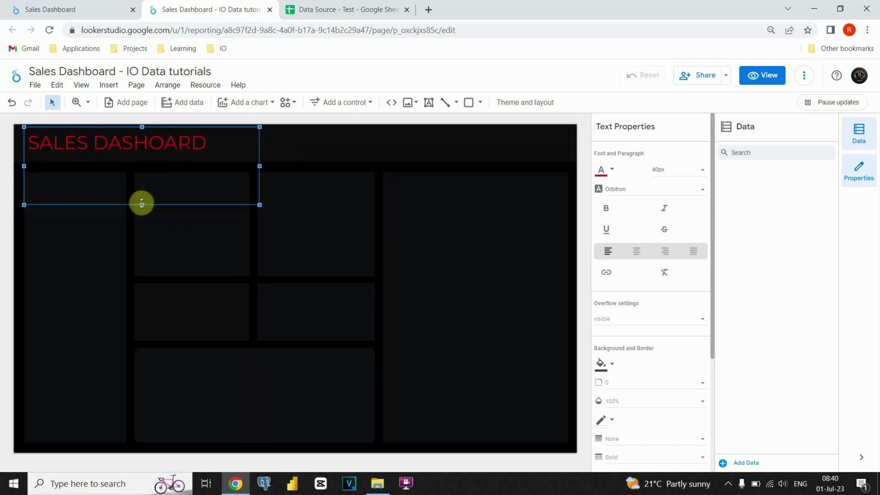
# Step: Make the title bold and shrink its text box to the header's height and the width of the text
pyautogui.click(606, 209)
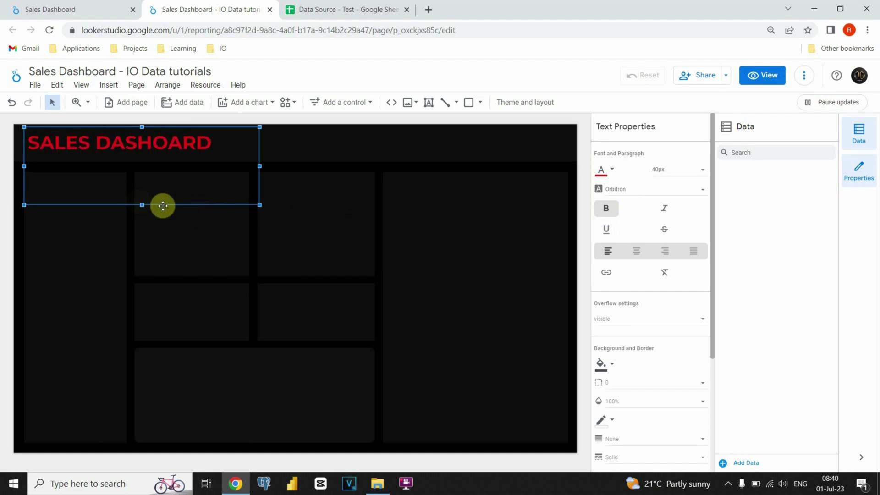
pyautogui.click(144, 198)
pyautogui.moveTo(144, 198); pyautogui.dragTo(144, 161)
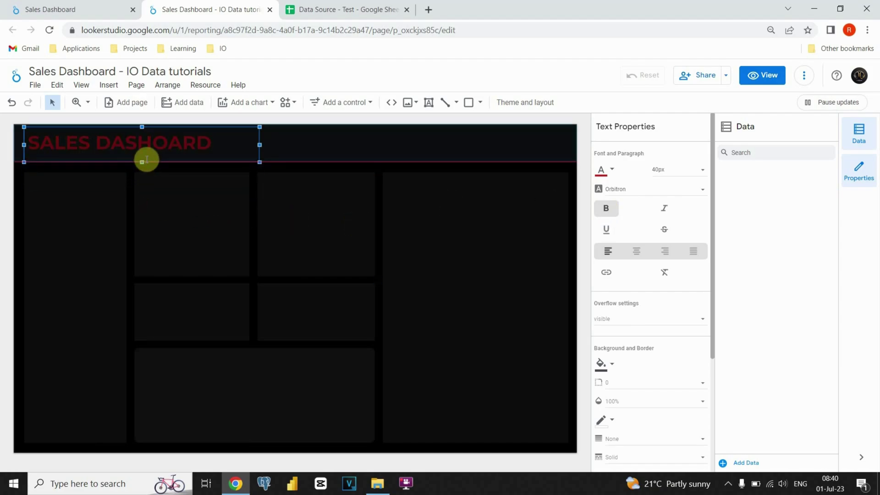
pyautogui.moveTo(260, 146); pyautogui.dragTo(218, 145)
pyautogui.click(249, 167)
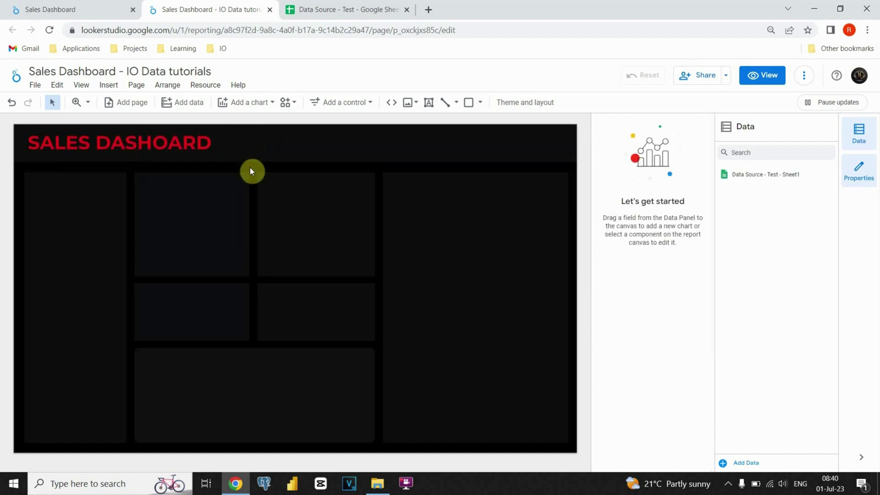
# Step: Increase the title's font size to 44px and widen its text box so the title fits on one line
pyautogui.click(190, 141)
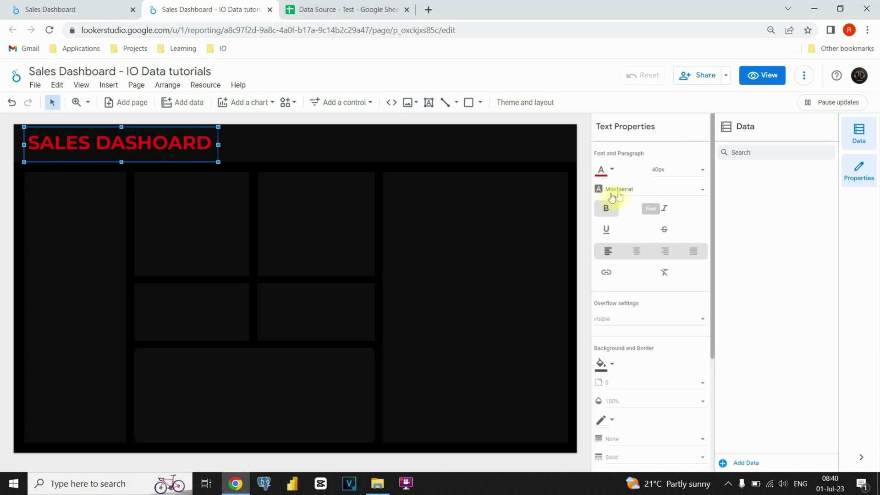
pyautogui.click(672, 170)
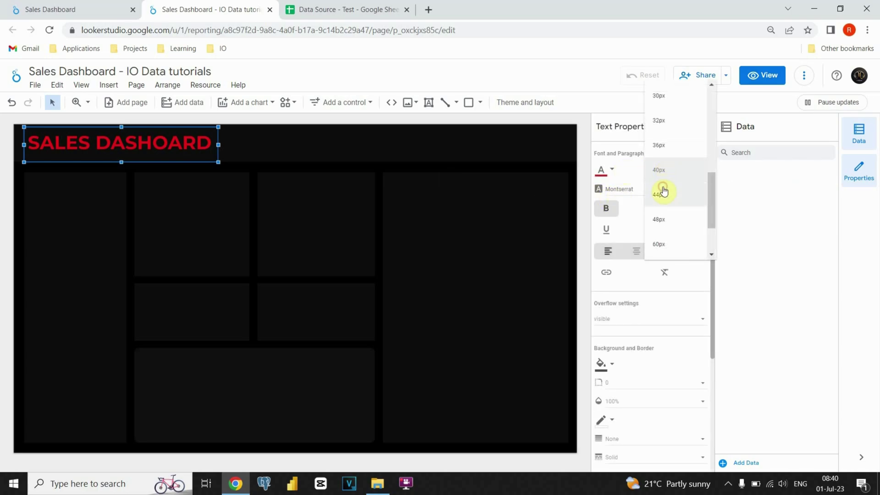
pyautogui.click(663, 192)
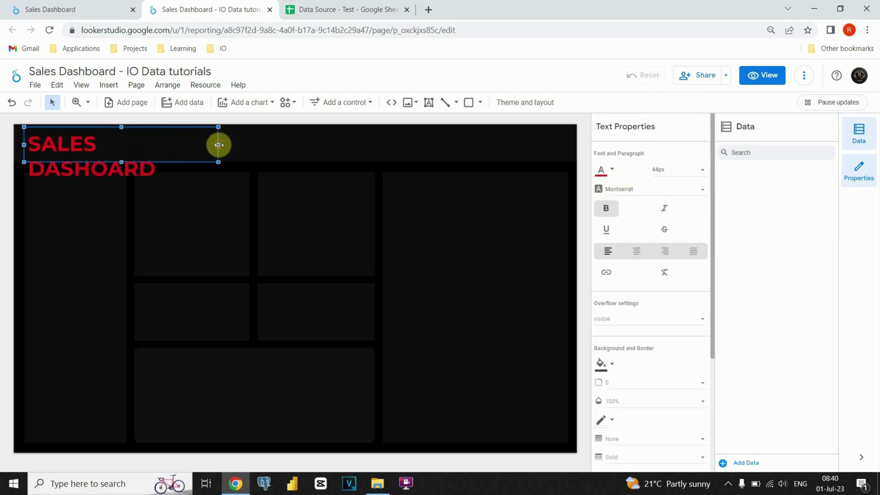
pyautogui.moveTo(218, 145); pyautogui.dragTo(240, 146)
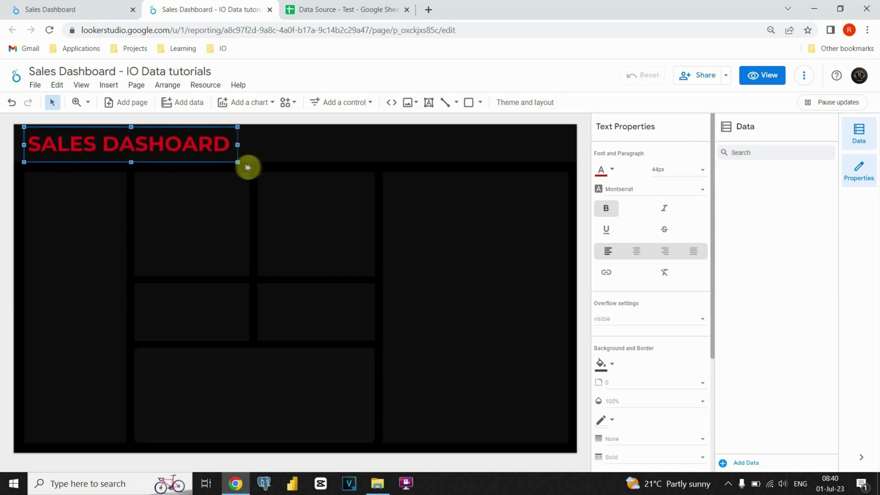
pyautogui.click(247, 164)
pyautogui.click(233, 151)
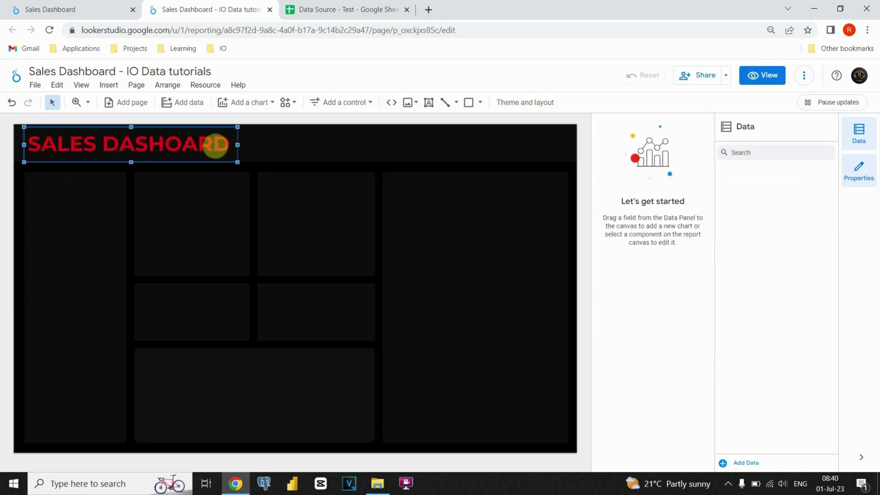
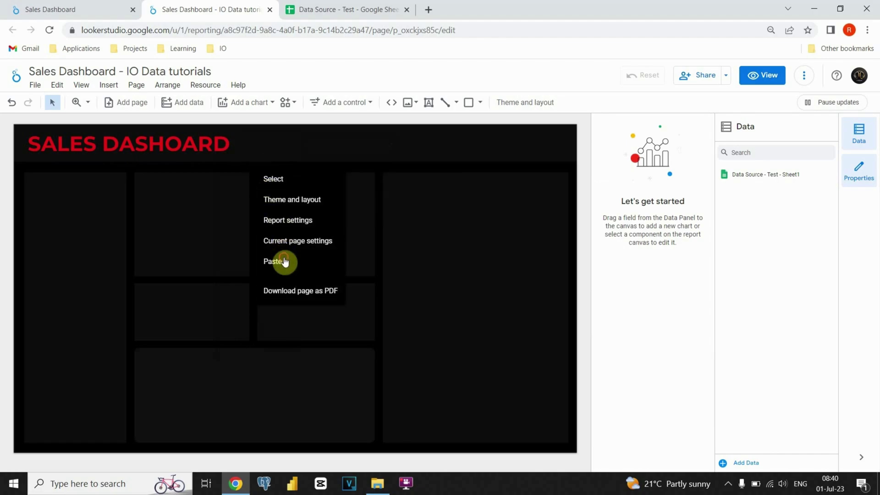
# Step: Place a copy of the title atop the first upper chart panel and set its text to 16px in white
pyautogui.moveTo(252, 142); pyautogui.dragTo(252, 188)
pyautogui.click(661, 173)
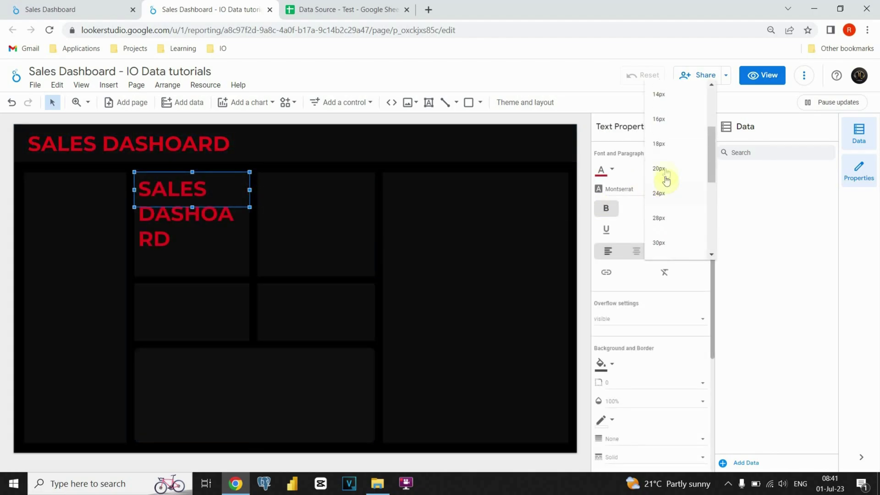
pyautogui.click(663, 182)
pyautogui.click(614, 171)
pyautogui.click(754, 182)
# Step: Shrink the copied text box to one line's height, centre its text and change it to Sales by Segment
pyautogui.moveTo(192, 207); pyautogui.dragTo(194, 188)
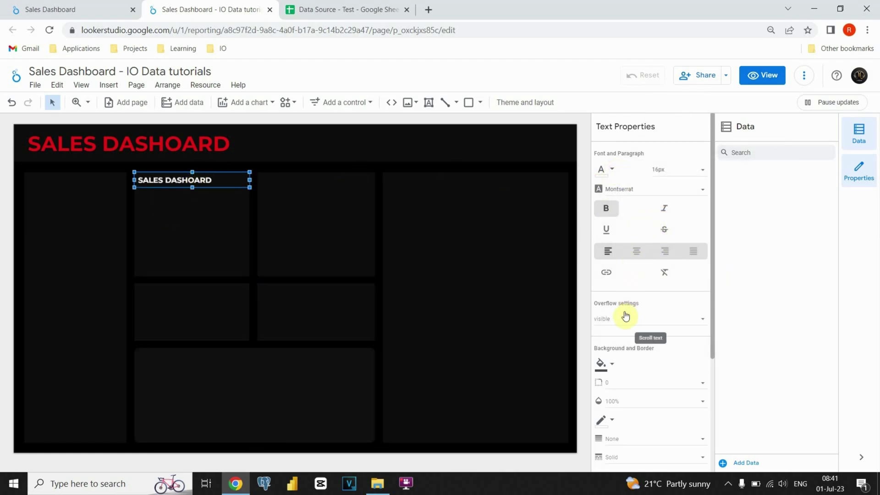
pyautogui.click(638, 252)
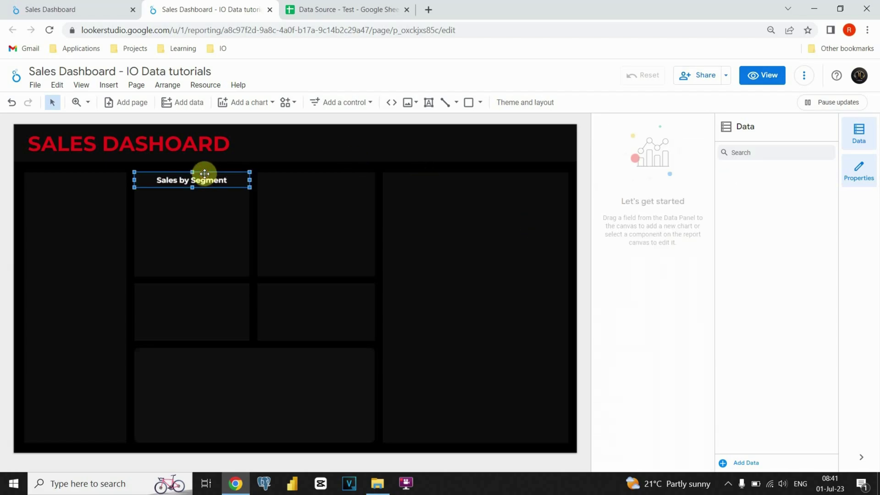
pyautogui.hotkey('ctrl', 'v')
pyautogui.press('Delete')
# Step: Copy the Sales by Segment heading to the top of the adjacent panel and change it to Sales by Category
pyautogui.click(216, 176)
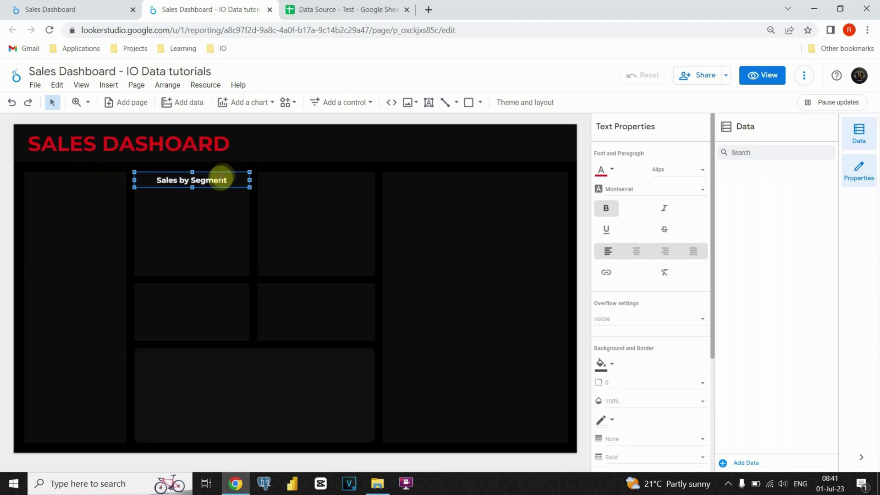
pyautogui.hotkey('ctrl', 'c')
pyautogui.hotkey('ctrl', 'v')
pyautogui.moveTo(225, 189); pyautogui.dragTo(341, 178)
pyautogui.doubleClick(335, 180)
pyautogui.write('Category')
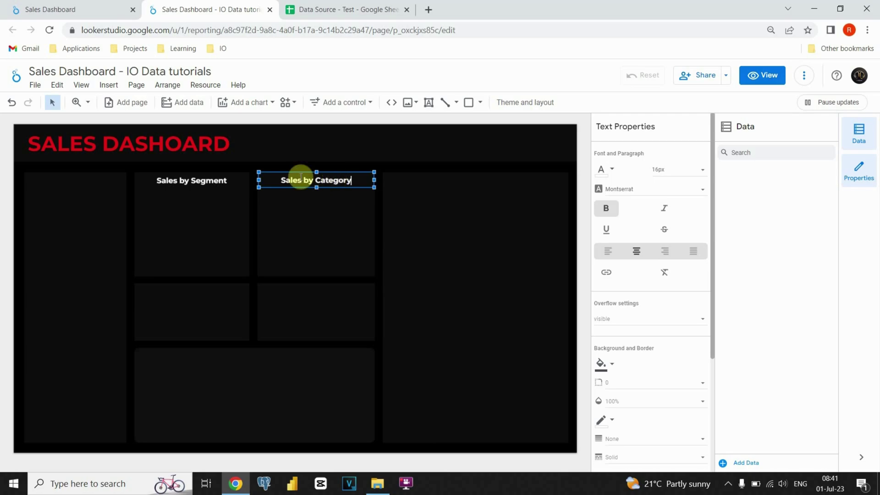
# Step: Paste another heading at the top of the large right-hand panel and change it to Sales by State
pyautogui.click(392, 164)
pyautogui.hotkey('ctrl', 'v')
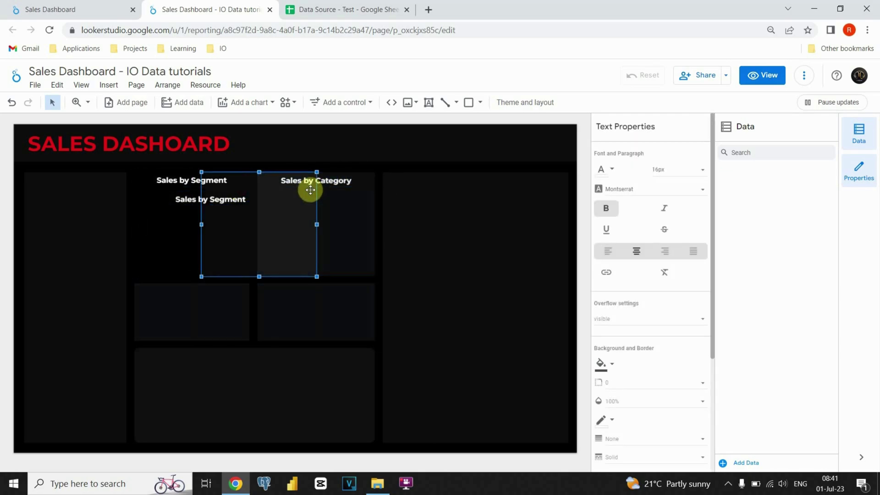
pyautogui.moveTo(244, 198); pyautogui.dragTo(513, 176)
pyautogui.doubleClick(497, 180)
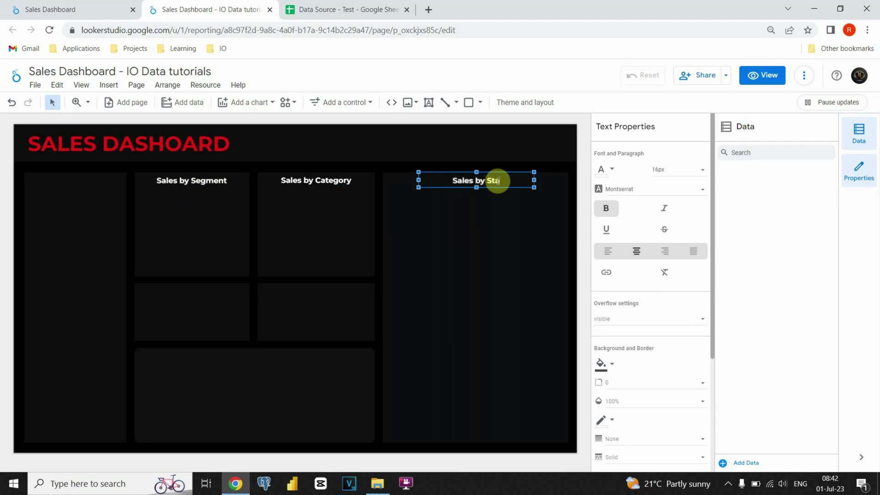
pyautogui.click(465, 202)
# Step: Copy the Sales by State heading to the top of the wide lower panel and change it to Sales and Profit - Trend
pyautogui.click(448, 178)
pyautogui.hotkey('ctrl', 'c')
pyautogui.hotkey('ctrl', 'v')
pyautogui.moveTo(496, 198); pyautogui.dragTo(293, 356)
pyautogui.tripleClick(262, 360)
pyautogui.write('Sales and')
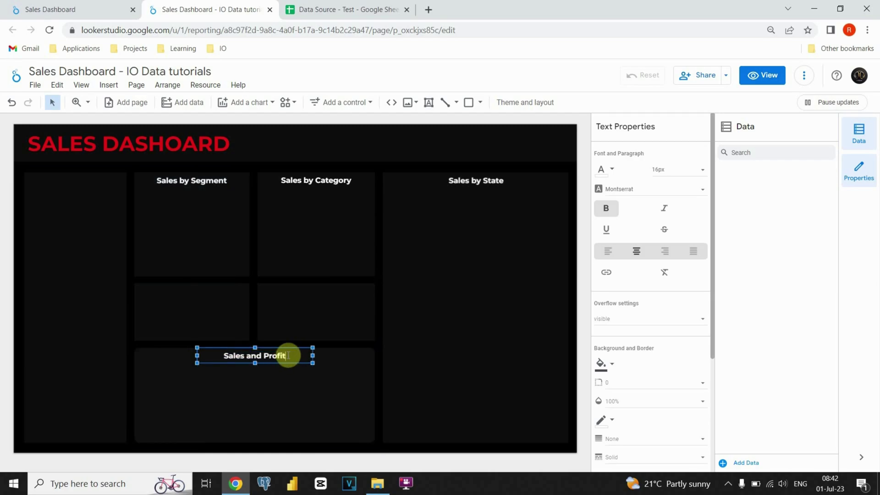
pyautogui.click(381, 352)
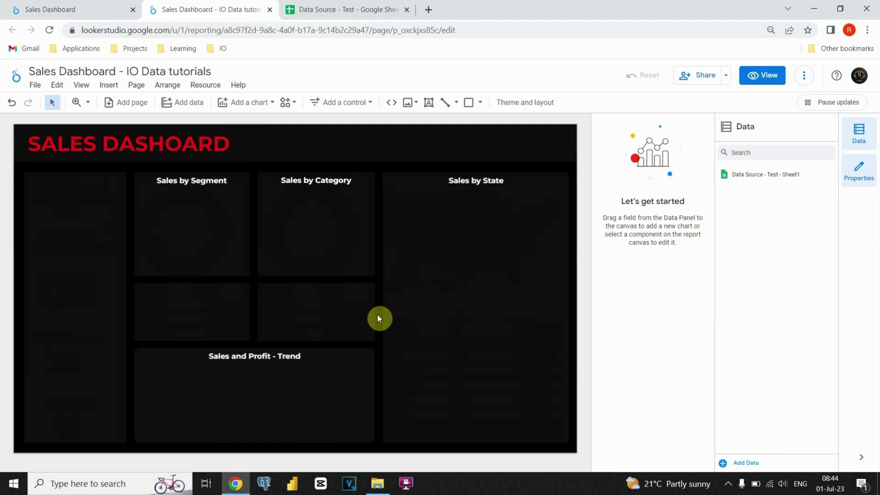
# Step: Add a scorecard near the top of the narrow left panel with Sales as its metric
pyautogui.click(255, 108)
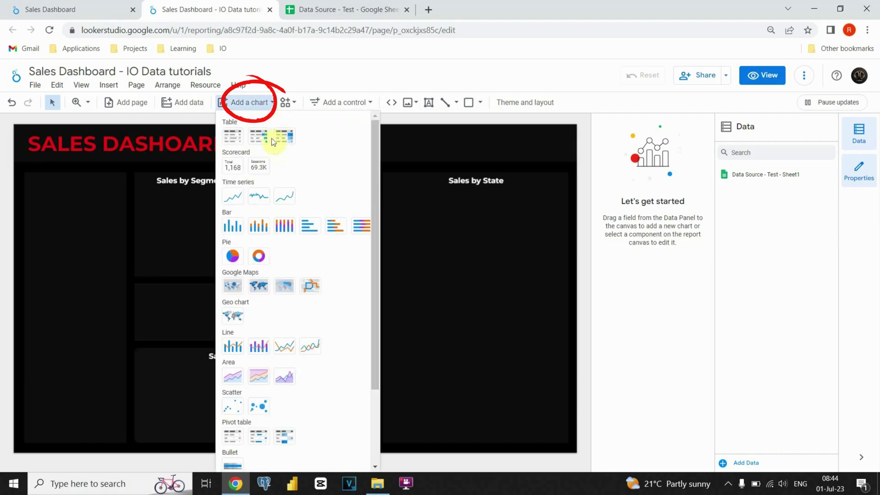
pyautogui.click(233, 170)
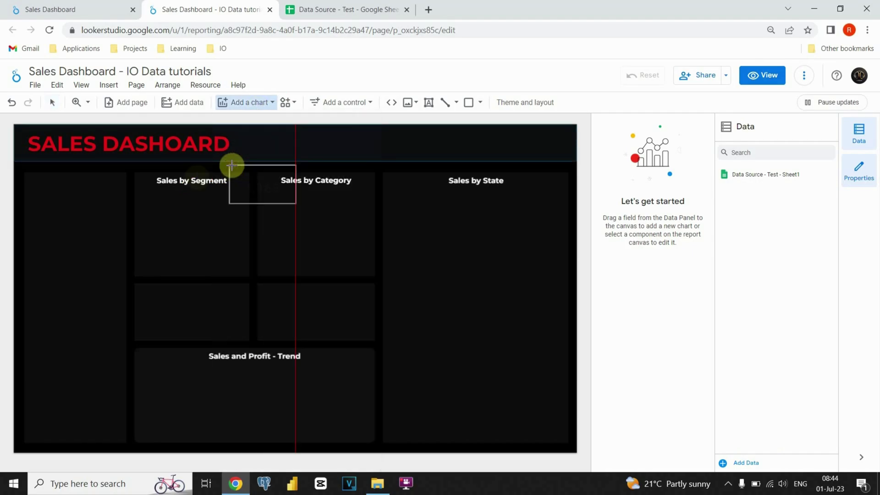
pyautogui.click(35, 198)
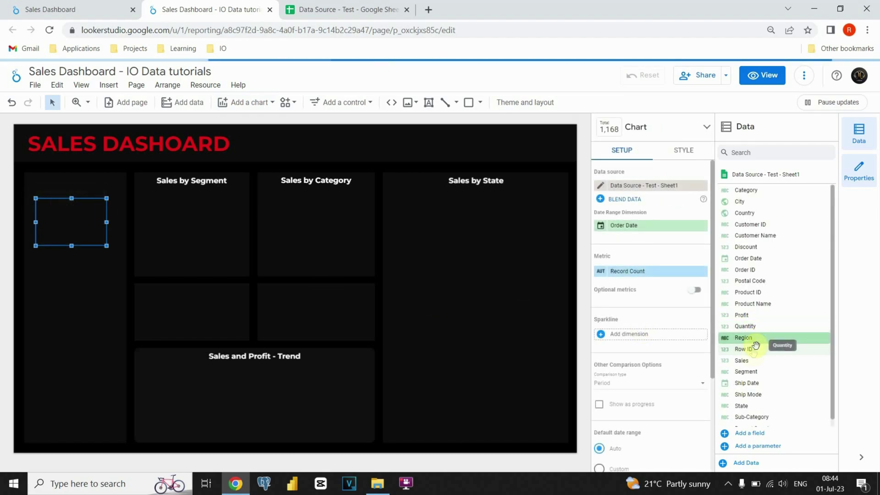
pyautogui.moveTo(752, 360); pyautogui.dragTo(626, 272)
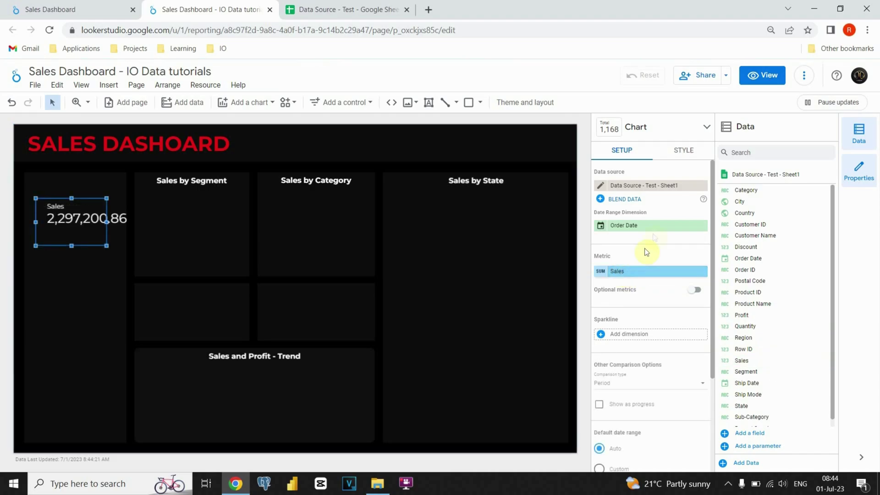
# Step: Set the Sales scorecard's label font size to 48px and its font to Oleo Script
pyautogui.click(684, 156)
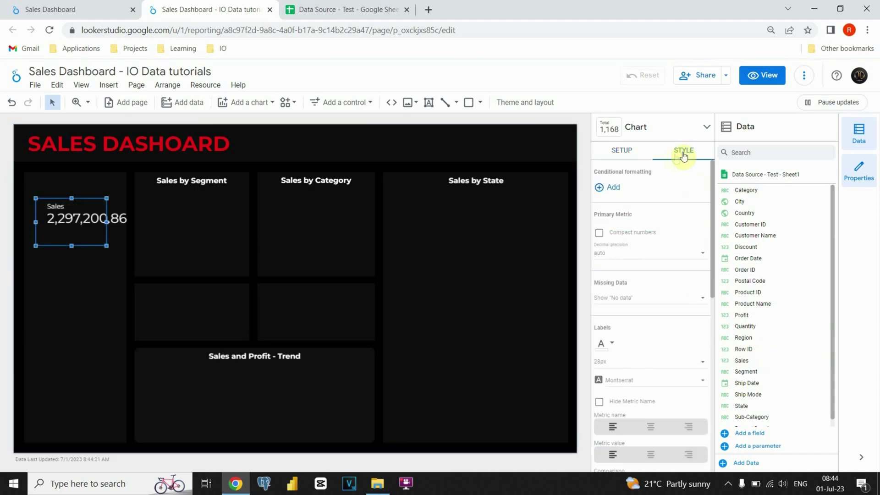
pyautogui.scroll(-2, 635, 312)
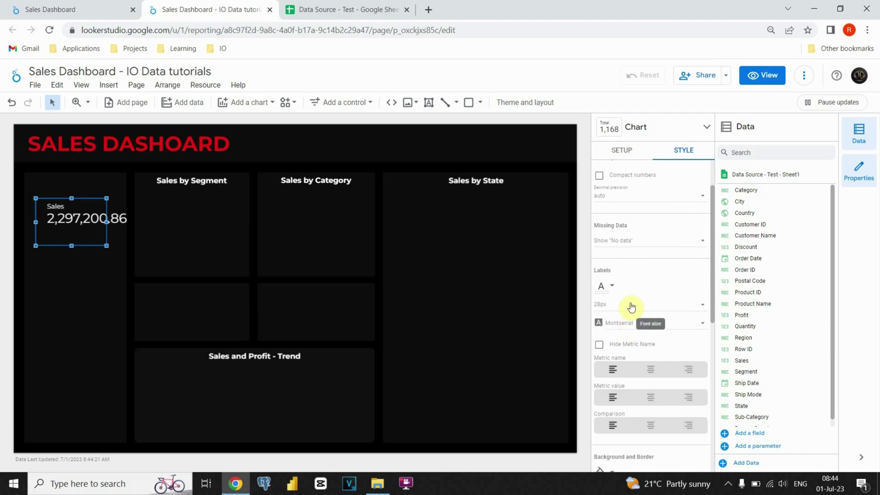
pyautogui.click(631, 305)
pyautogui.scroll(-2, 624, 308)
pyautogui.click(615, 308)
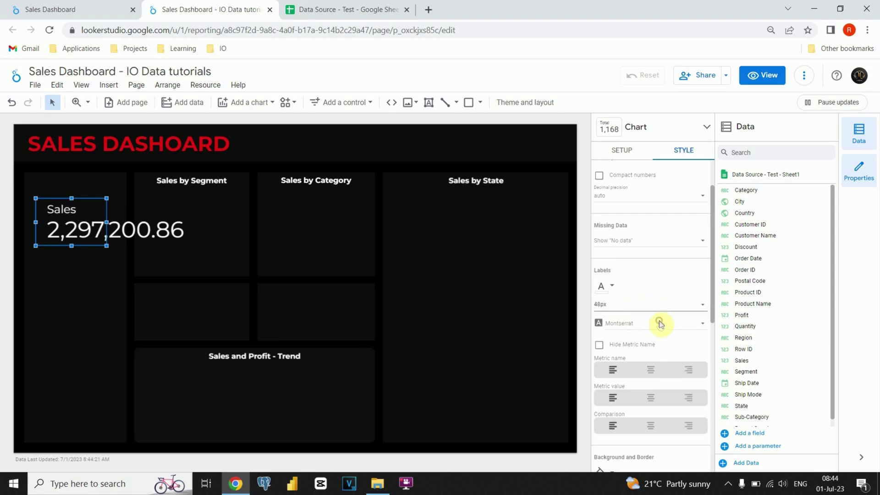
pyautogui.click(659, 323)
pyautogui.click(641, 348)
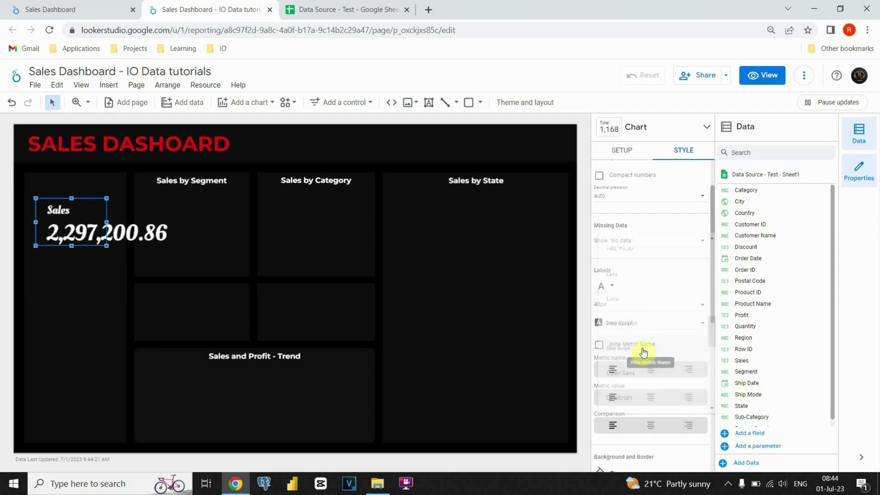
# Step: Show the Sales scorecard's value as a compact number and colour its labels dark red
pyautogui.scroll(2, 642, 275)
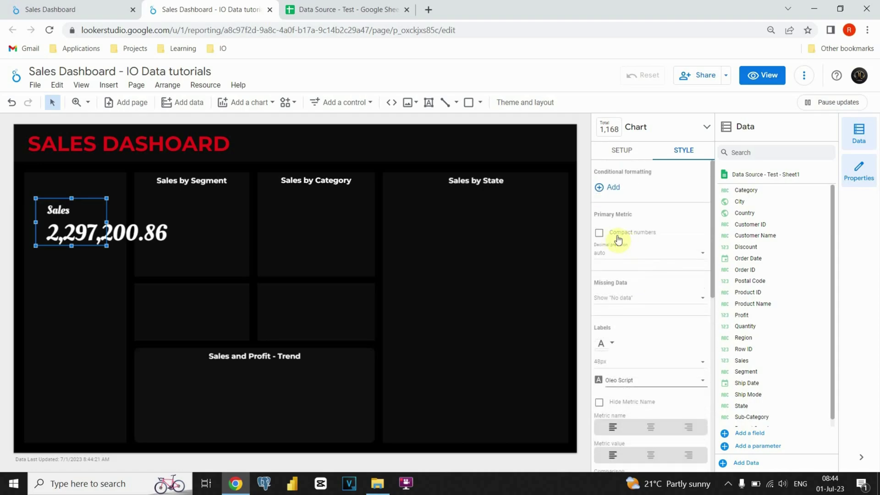
pyautogui.click(600, 233)
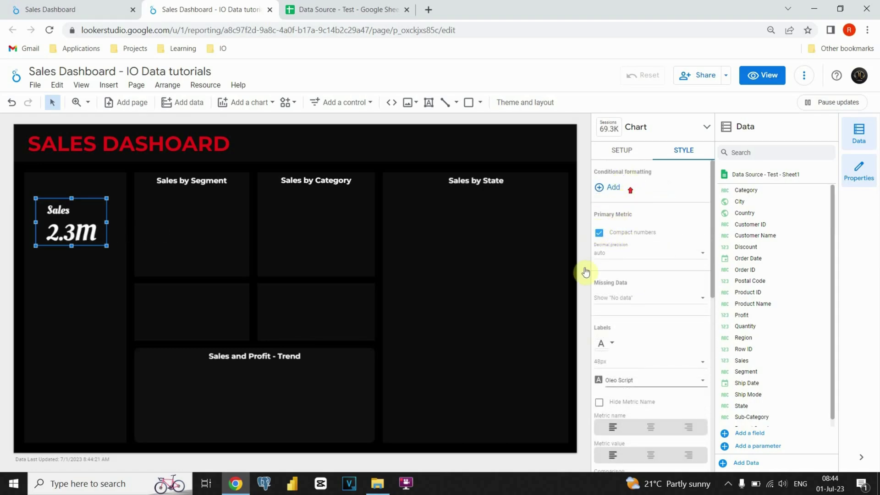
pyautogui.click(614, 344)
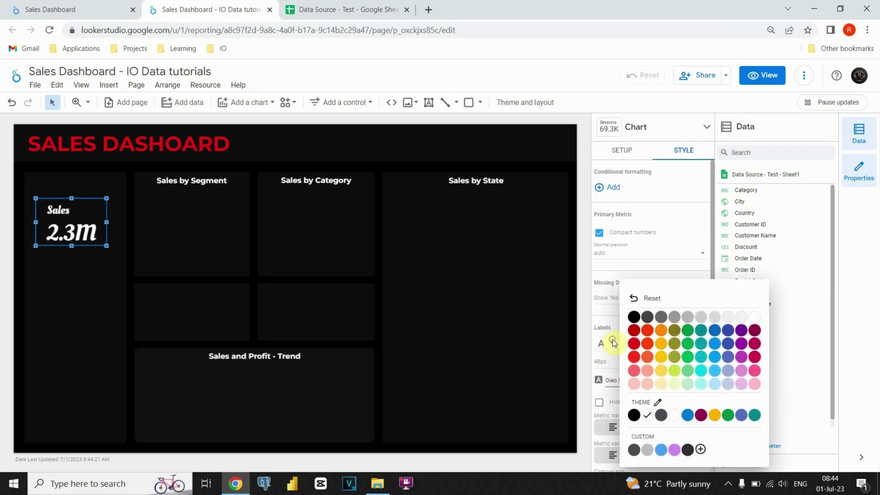
pyautogui.click(639, 333)
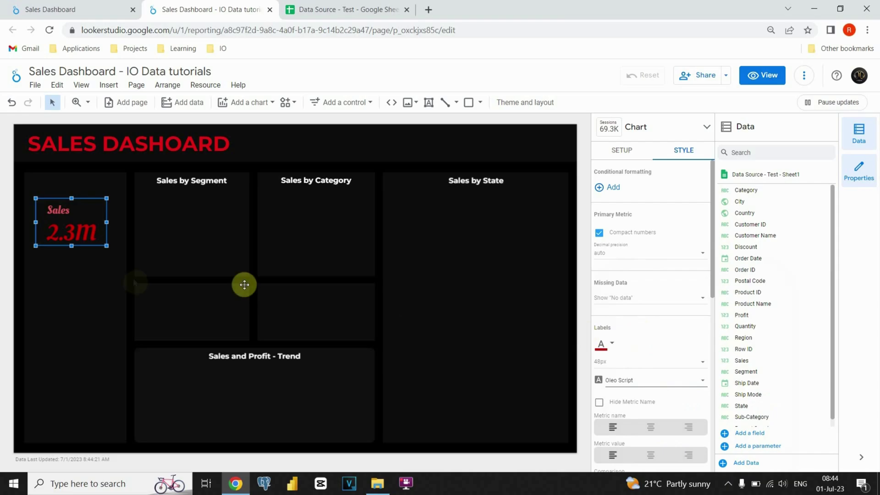
# Step: Duplicate the Sales scorecard three times and stack the four scorecards in an evenly spaced column in the left panel
pyautogui.moveTo(86, 218); pyautogui.dragTo(106, 334)
pyautogui.hotkey('ctrl', 'd')
pyautogui.hotkey('ctrl', 'd')
pyautogui.hotkey('ctrl', 'd')
pyautogui.moveTo(115, 250); pyautogui.dragTo(94, 377)
# Step: Set the second scorecard's metric to Order ID
pyautogui.click(72, 285)
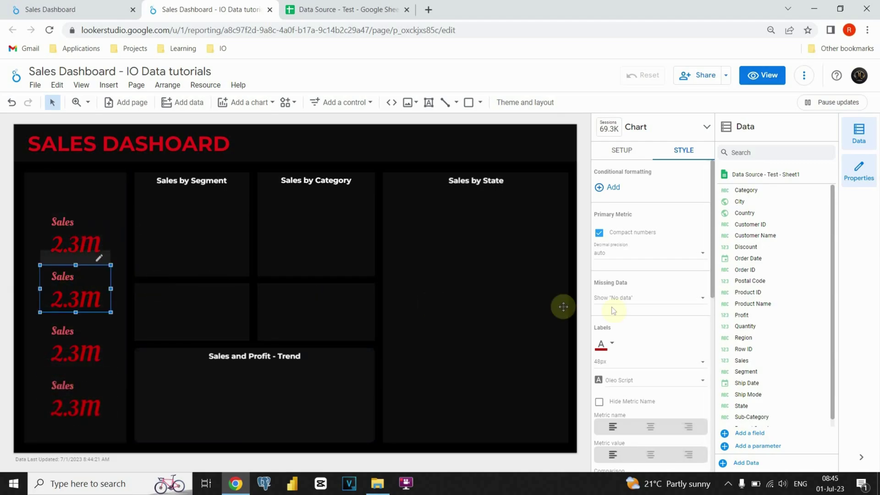
pyautogui.click(621, 150)
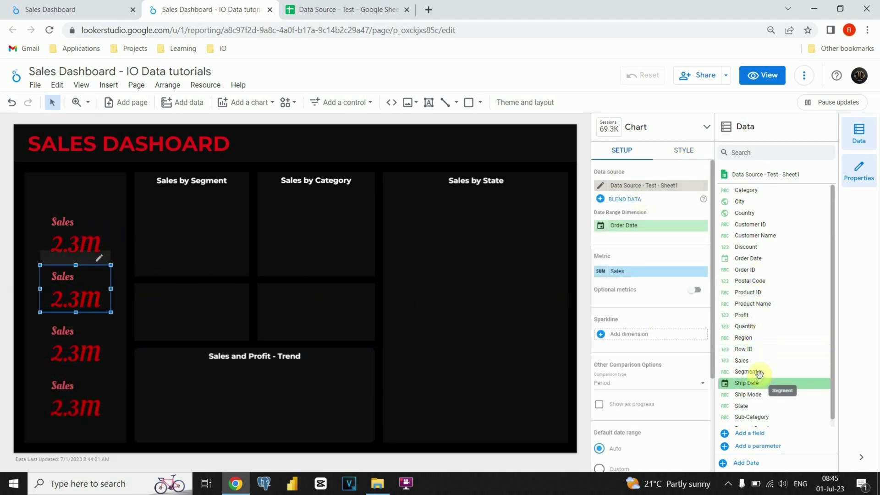
pyautogui.moveTo(757, 270); pyautogui.dragTo(628, 272)
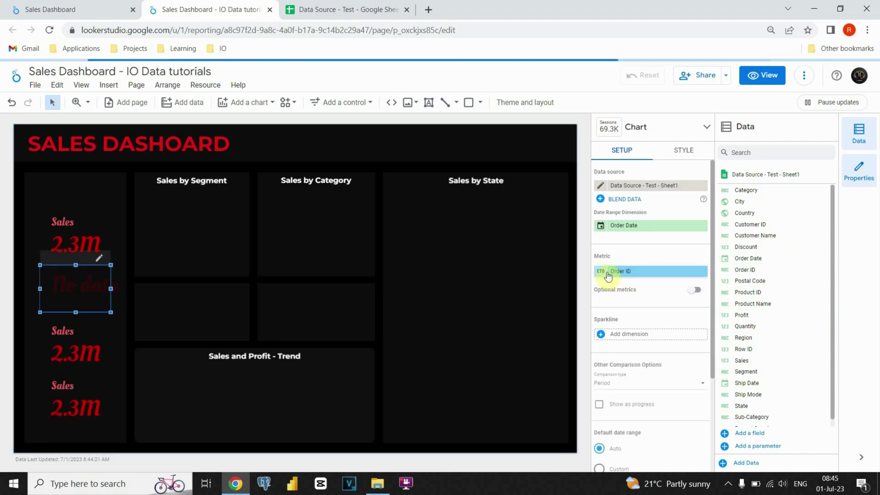
# Step: Aggregate the Order ID metric by Count, name it # of Orders and turn off compact numbers
pyautogui.click(602, 273)
pyautogui.click(515, 330)
pyautogui.click(528, 297)
pyautogui.write('# of Orders')
pyautogui.click(568, 236)
pyautogui.click(678, 152)
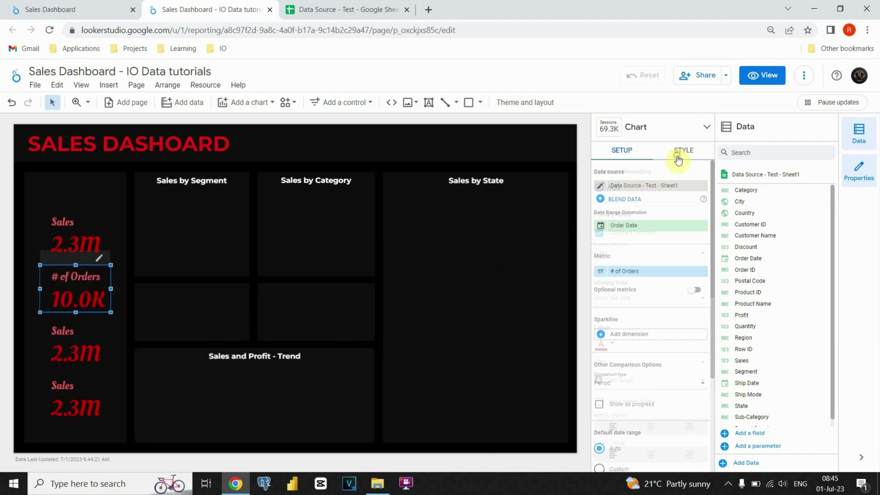
# Step: Set the third scorecard's metric to Customer ID
pyautogui.click(94, 338)
pyautogui.click(626, 150)
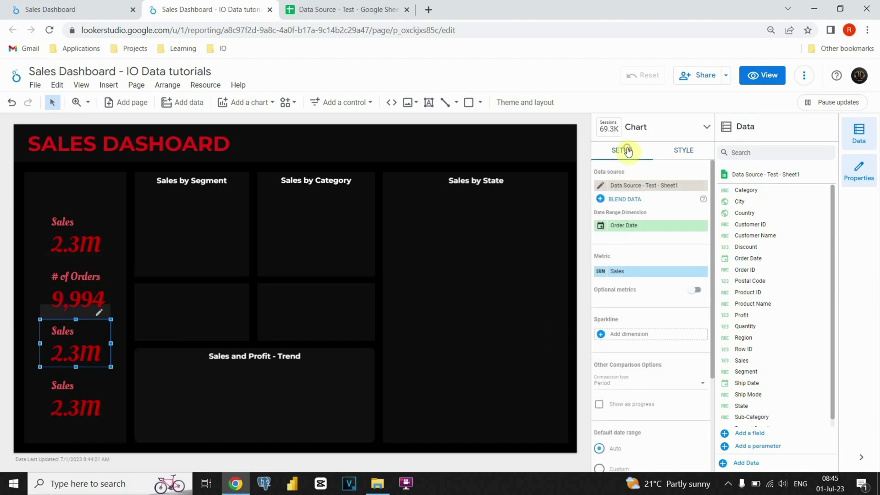
pyautogui.moveTo(750, 224); pyautogui.dragTo(599, 273)
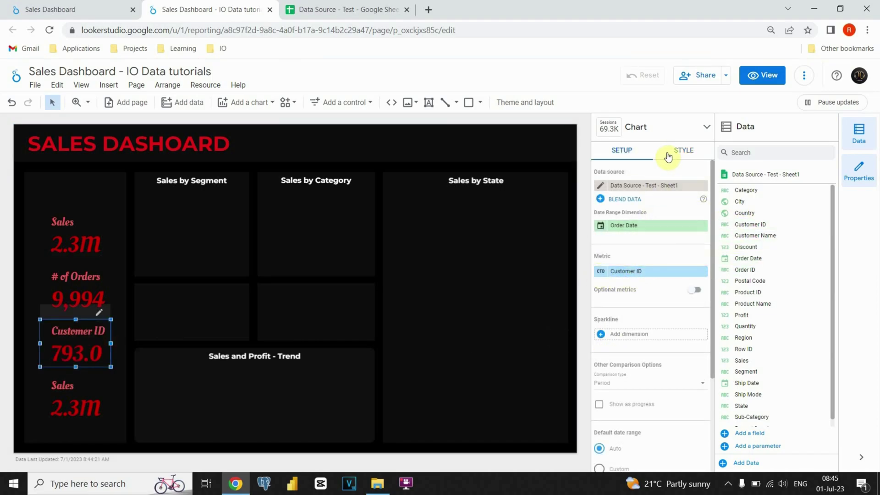
# Step: Name the Customer ID metric # of Customers and turn off compact numbers for its scorecard
pyautogui.click(600, 272)
pyautogui.write('#')
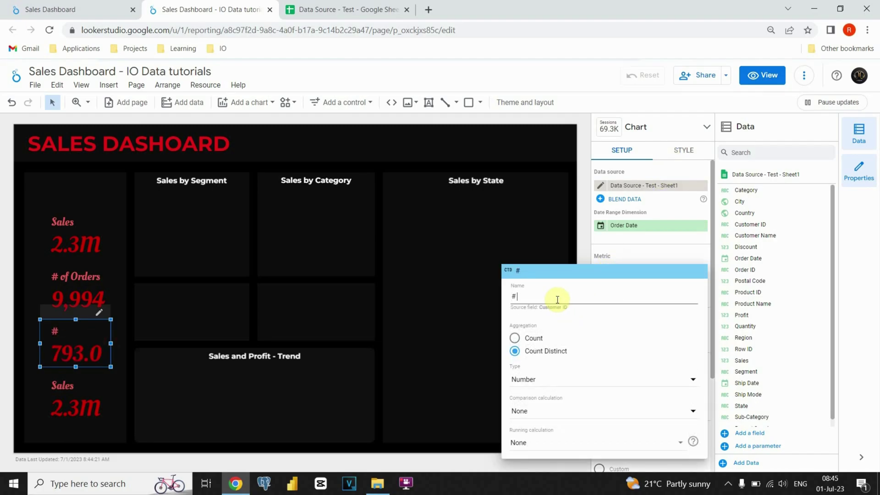
pyautogui.write(' of Customers')
pyautogui.press('Return')
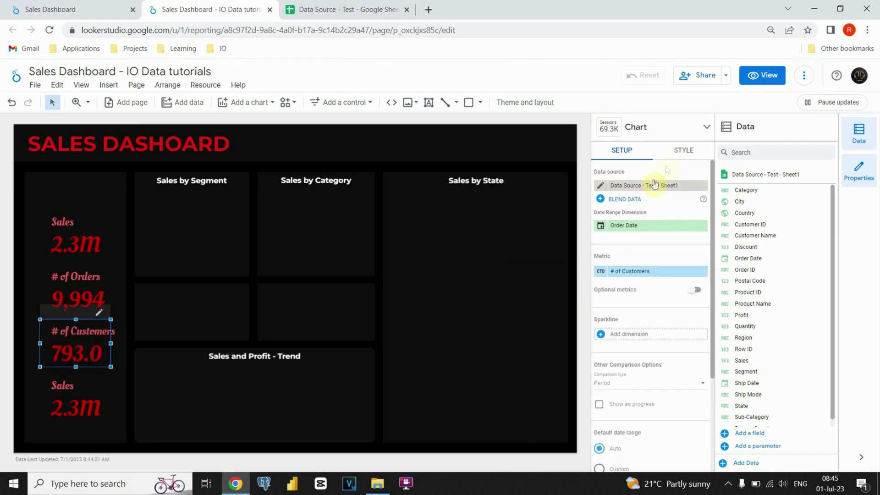
pyautogui.click(684, 151)
pyautogui.click(600, 234)
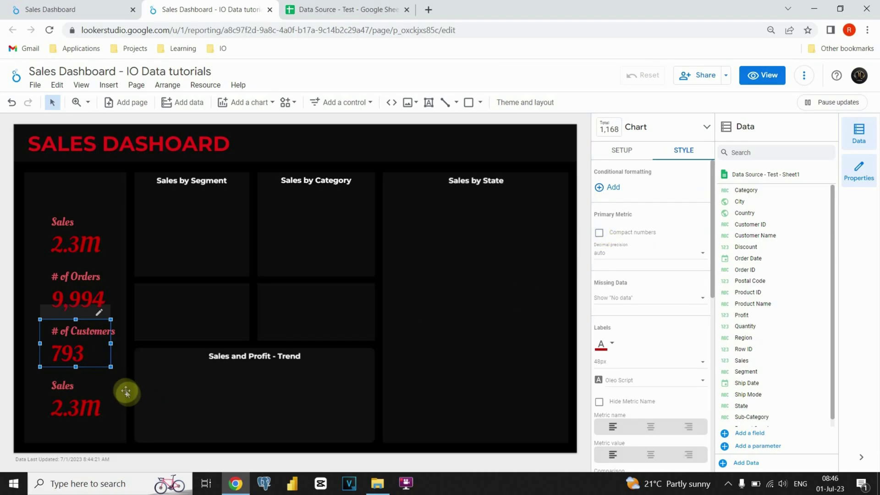
# Step: Turn off compact numbers for the fourth scorecard and set its metric to State
pyautogui.click(91, 390)
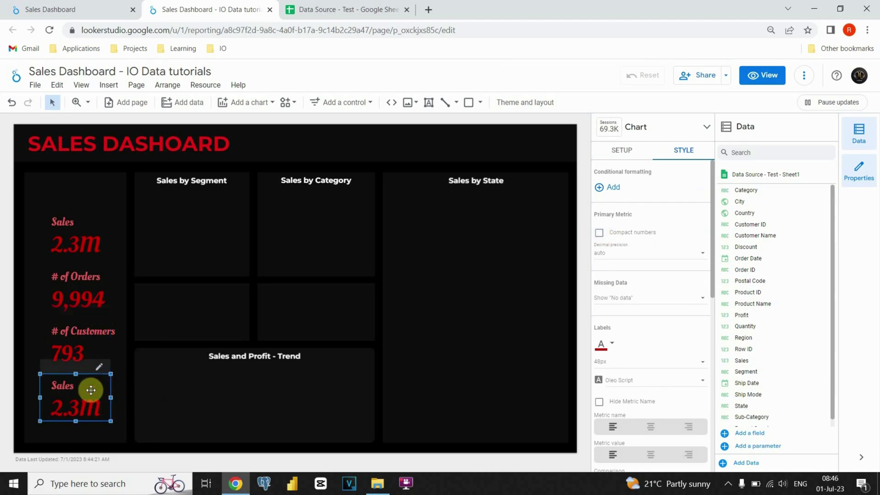
pyautogui.click(597, 235)
pyautogui.click(622, 150)
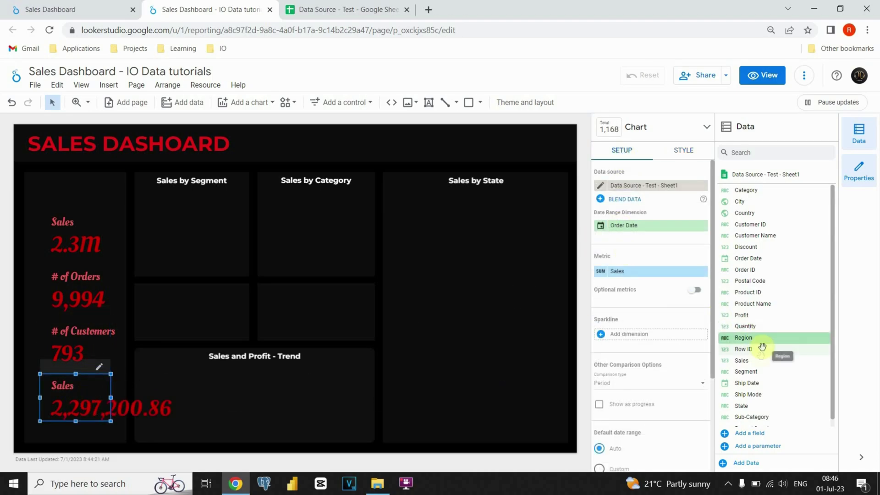
pyautogui.moveTo(758, 406); pyautogui.dragTo(600, 271)
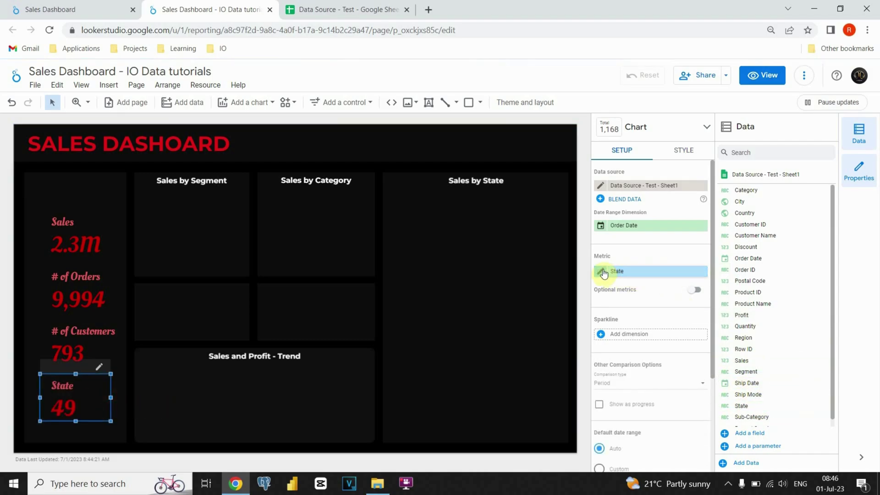
# Step: Name the fourth scorecard's State metric # of States
pyautogui.click(603, 272)
pyautogui.write('# of St')
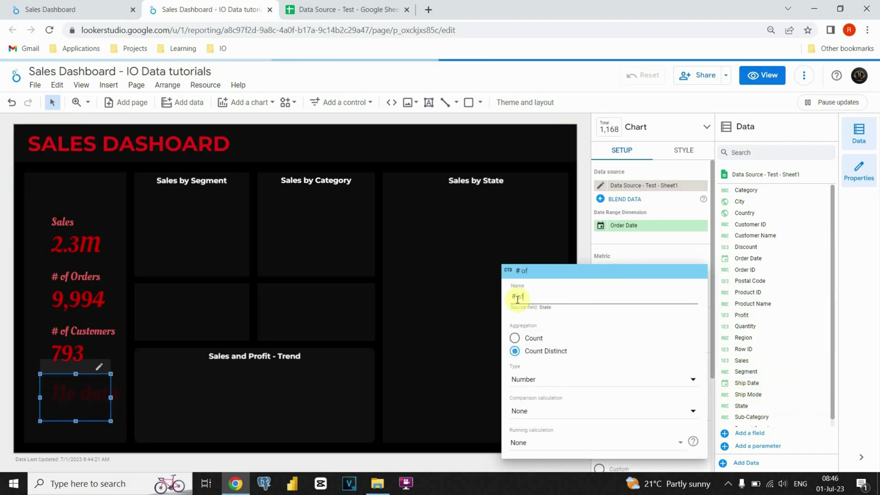
pyautogui.press('Return')
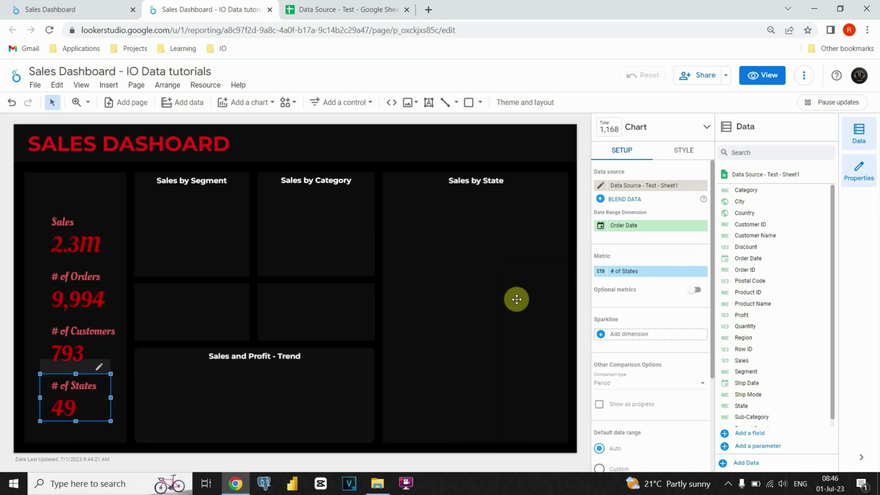
# Step: Widen the Sales, # of Orders, # of Customers and # of States scorecards to the left edge of their background panel
pyautogui.click(57, 234)
pyautogui.moveTo(39, 234); pyautogui.dragTo(24, 235)
pyautogui.click(74, 289)
pyautogui.moveTo(40, 289); pyautogui.dragTo(21, 289)
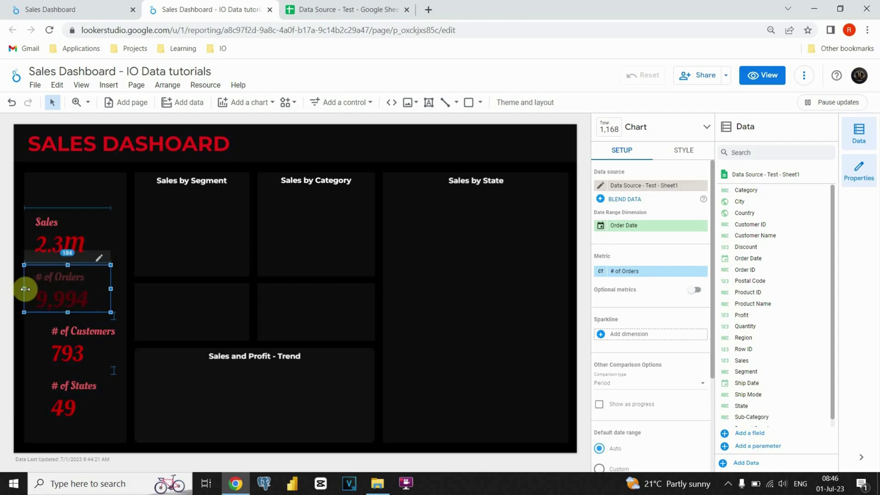
pyautogui.click(64, 342)
pyautogui.moveTo(42, 346); pyautogui.dragTo(23, 344)
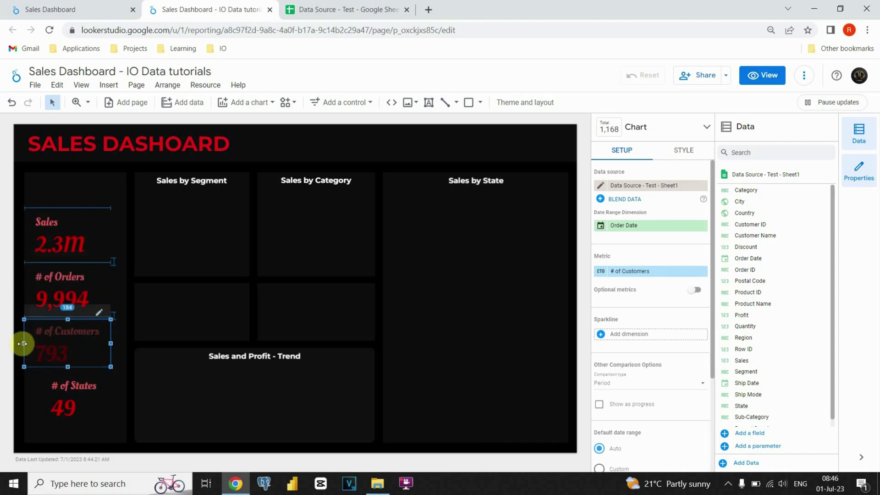
pyautogui.click(65, 393)
pyautogui.moveTo(40, 397); pyautogui.dragTo(22, 401)
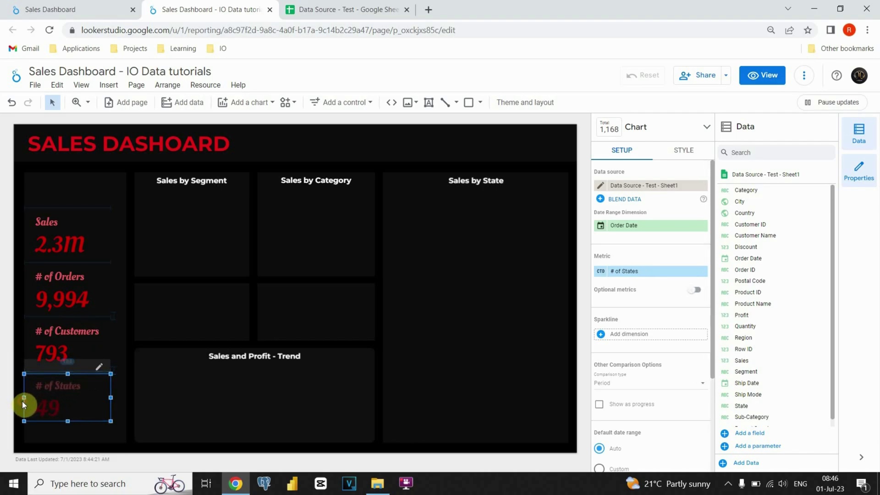
# Step: Center the metric name, metric value and comparison of the # of States and # of Customers scorecards
pyautogui.click(683, 155)
pyautogui.scroll(-3, 657, 312)
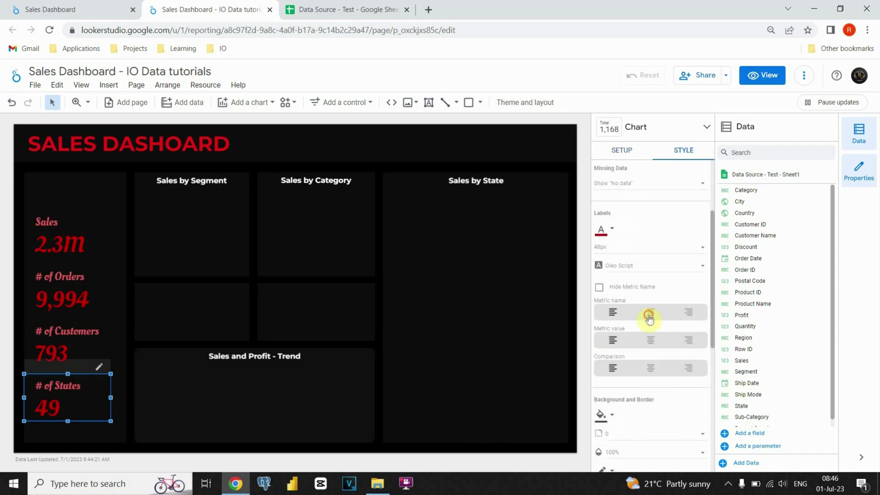
pyautogui.click(652, 339)
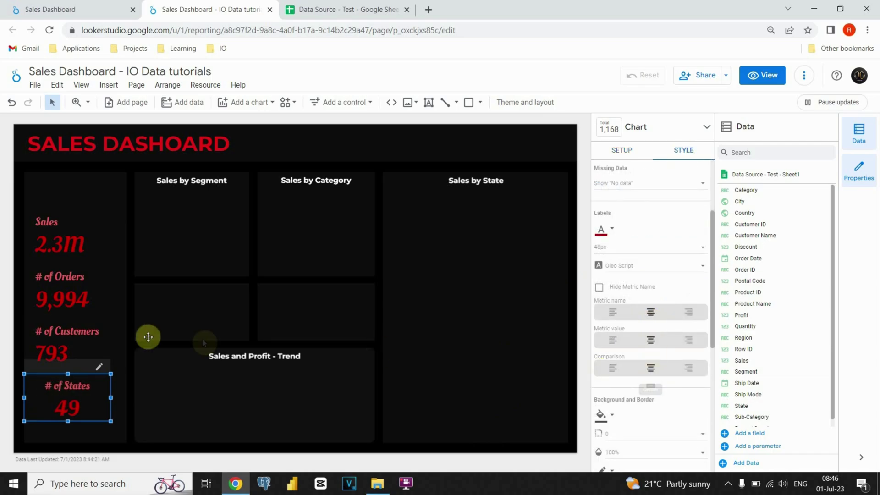
pyautogui.click(92, 338)
pyautogui.scroll(3, 658, 316)
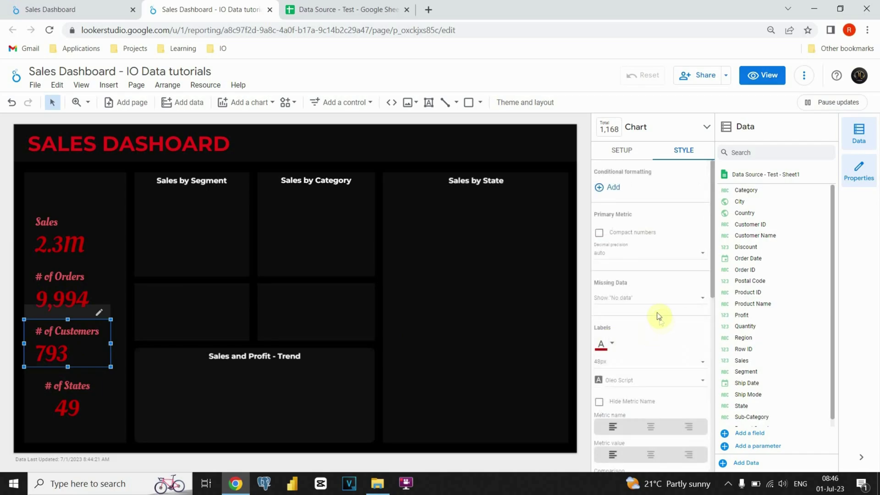
pyautogui.scroll(-3, 643, 350)
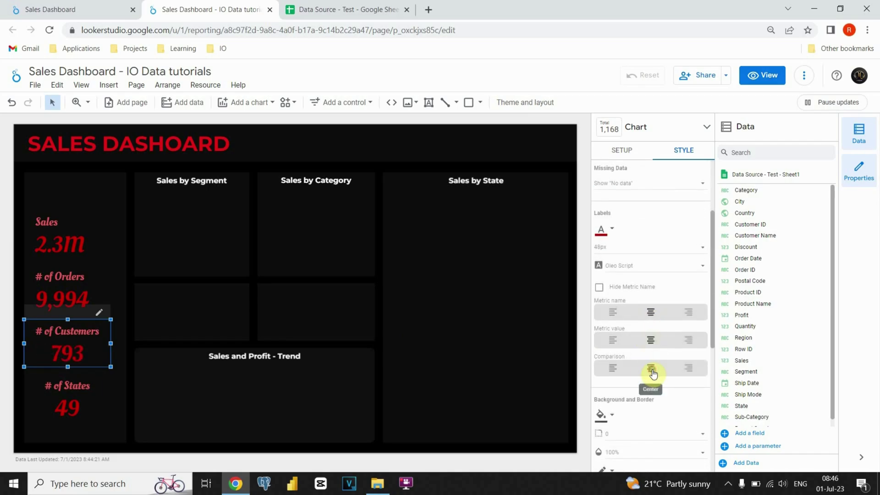
# Step: Center the metric name, metric value and comparison of the # of Orders and Sales scorecards
pyautogui.click(59, 285)
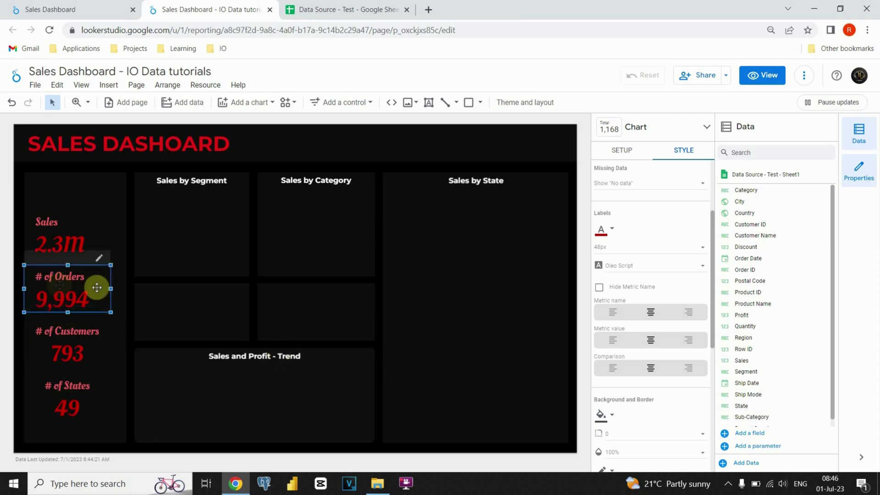
pyautogui.scroll(-3, 666, 329)
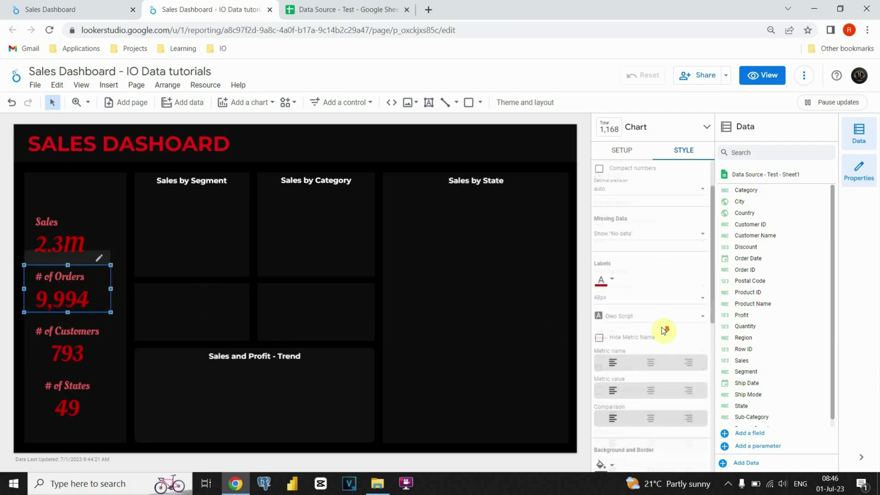
pyautogui.click(650, 313)
pyautogui.click(651, 341)
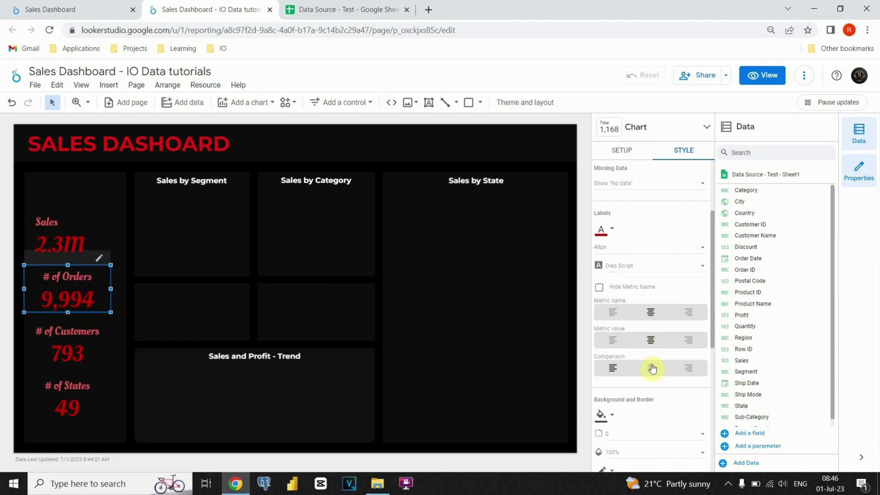
pyautogui.click(58, 230)
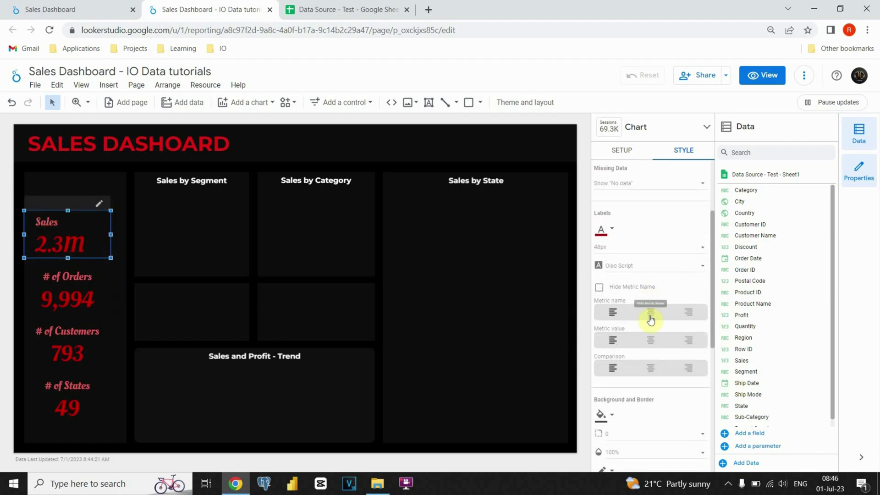
pyautogui.click(651, 340)
pyautogui.click(646, 376)
pyautogui.click(131, 237)
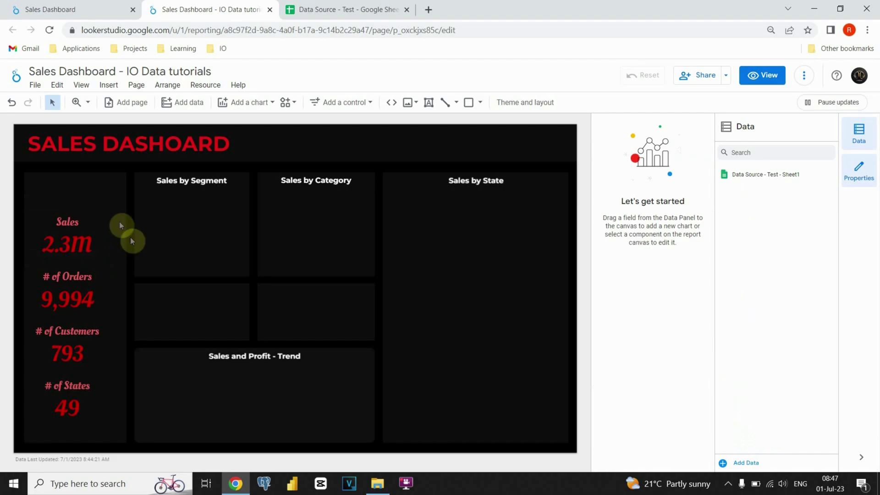
# Step: Add a drop-down list control above the Sales scorecard, with no metric and Region as its control field
pyautogui.click(357, 103)
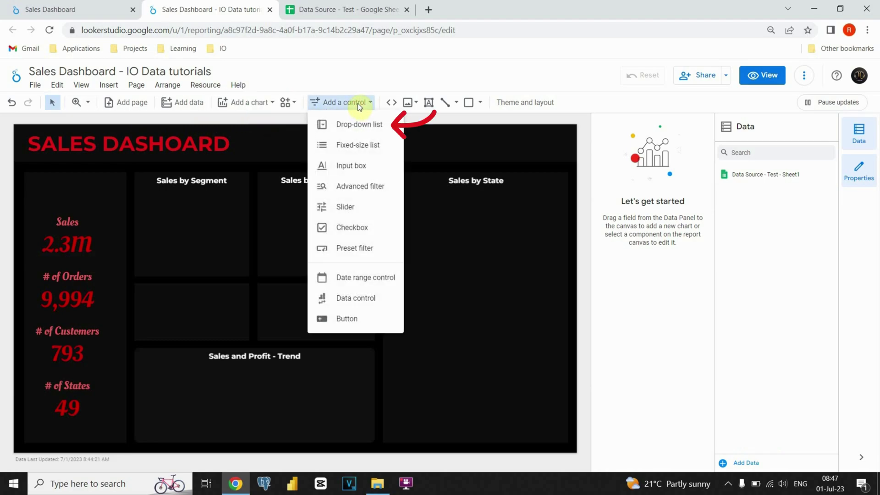
pyautogui.click(358, 121)
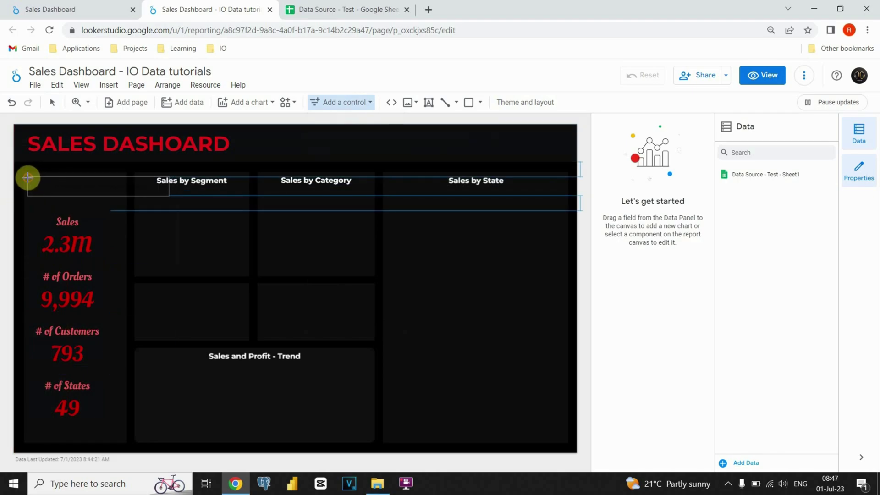
pyautogui.click(27, 177)
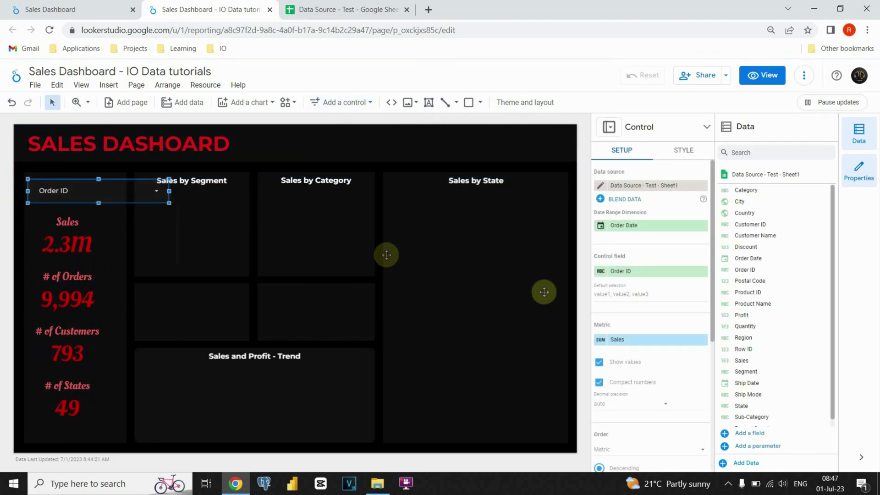
pyautogui.click(701, 339)
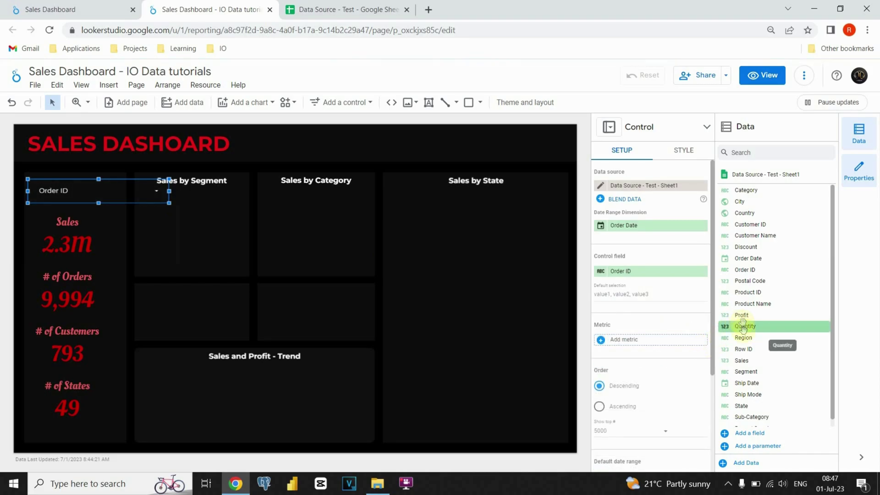
pyautogui.moveTo(742, 338); pyautogui.dragTo(626, 279)
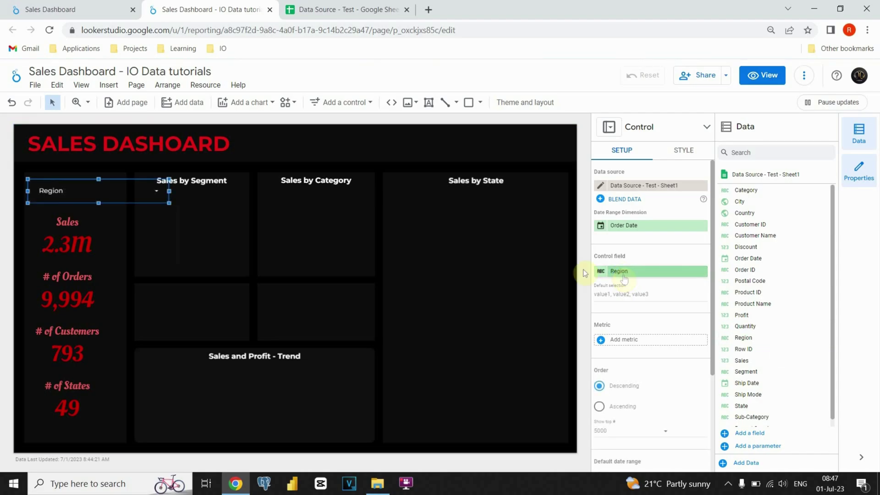
# Step: Narrow the Region control to the scorecard panel's width and position it at the panel's upper edge
pyautogui.moveTo(169, 192); pyautogui.dragTo(91, 184)
pyautogui.moveTo(95, 180); pyautogui.dragTo(92, 181)
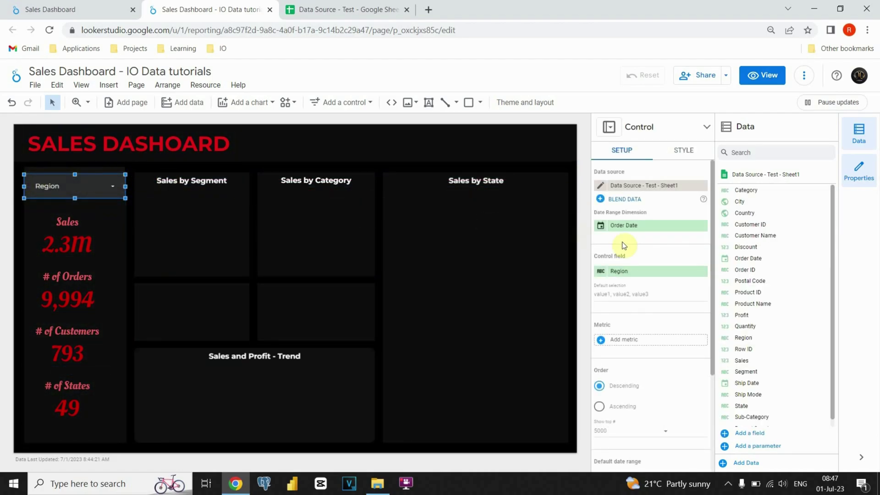
# Step: Style the Region control's text in dark red at 24px
pyautogui.click(685, 152)
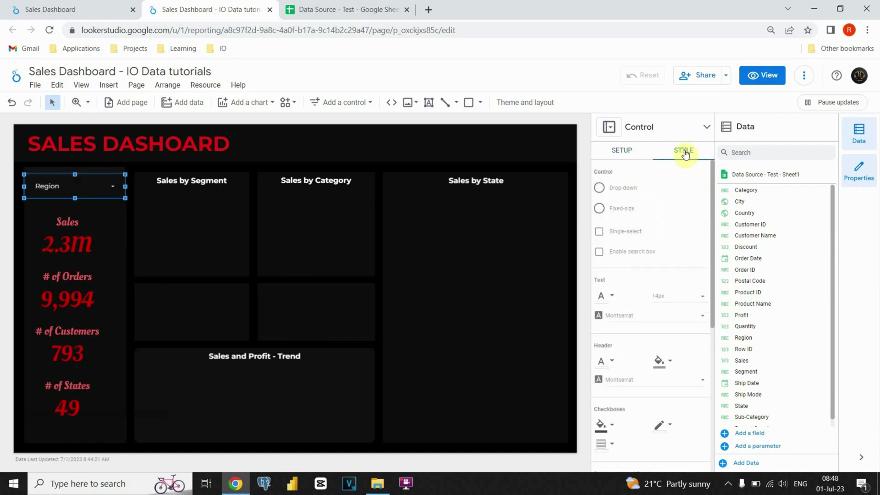
pyautogui.click(611, 298)
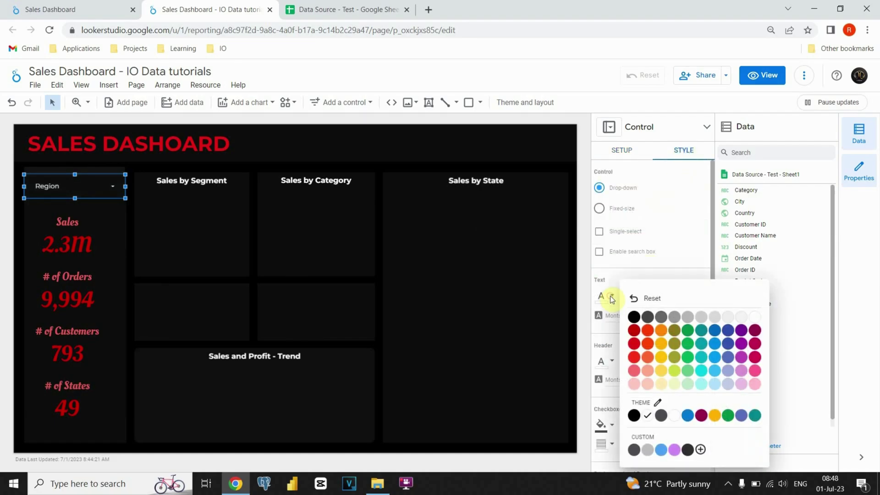
pyautogui.click(633, 332)
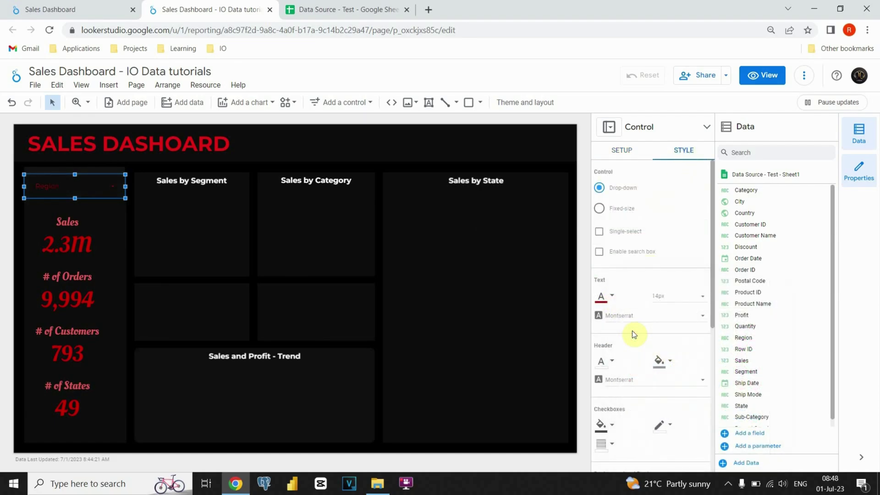
pyautogui.click(114, 189)
pyautogui.click(138, 165)
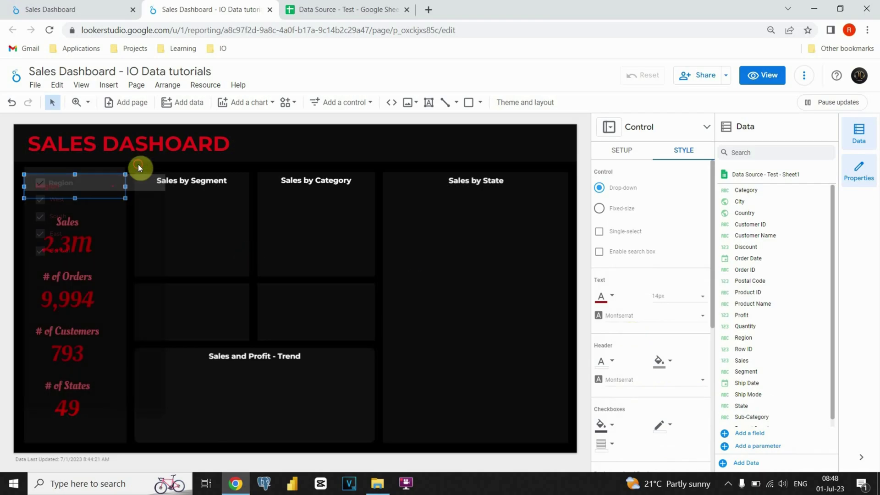
pyautogui.click(681, 297)
pyautogui.click(670, 345)
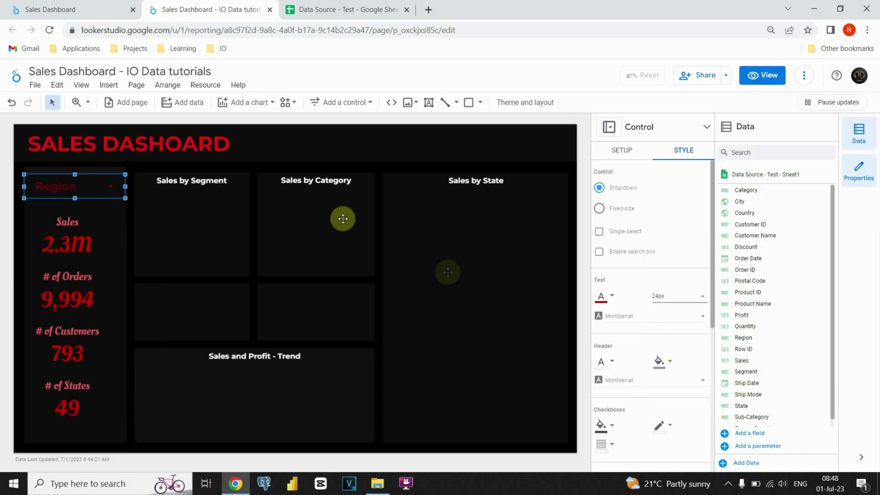
pyautogui.click(263, 167)
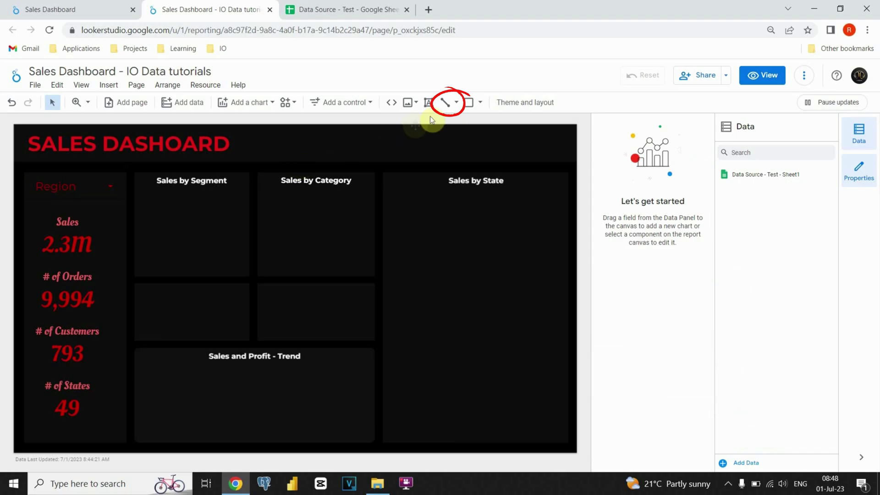
# Step: Draw a horizontal line beneath the Region control and shift it down, just above the Sales scorecard
pyautogui.click(443, 103)
pyautogui.moveTo(52, 209)
pyautogui.mouseDown()
pyautogui.moveTo(36, 197)
pyautogui.moveTo(116, 202)
pyautogui.mouseUp()
pyautogui.click(33, 200)
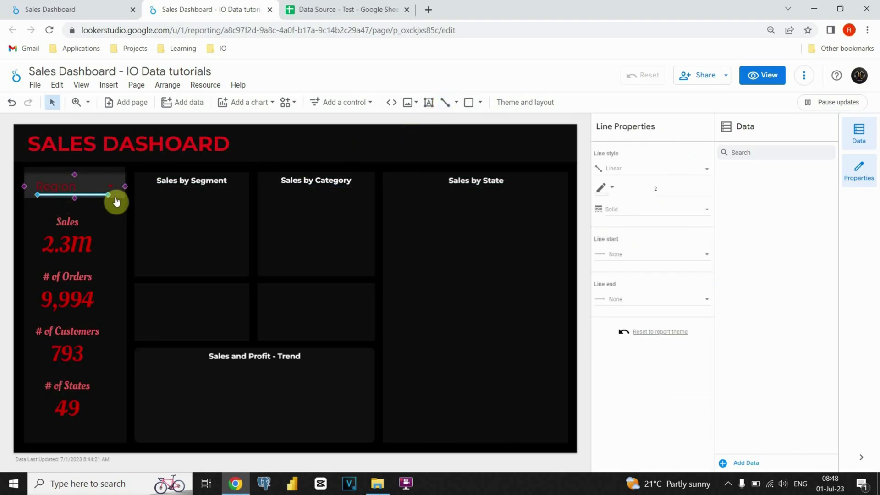
pyautogui.click(117, 218)
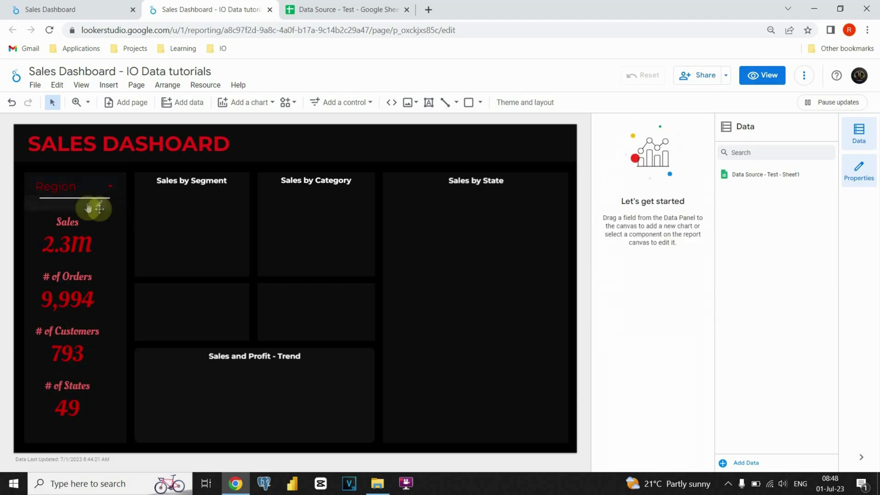
pyautogui.moveTo(78, 203); pyautogui.dragTo(82, 209)
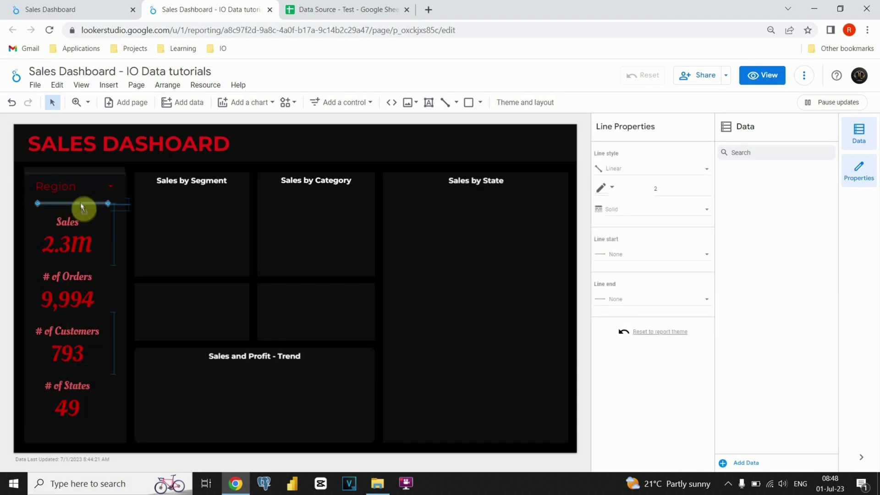
pyautogui.click(133, 221)
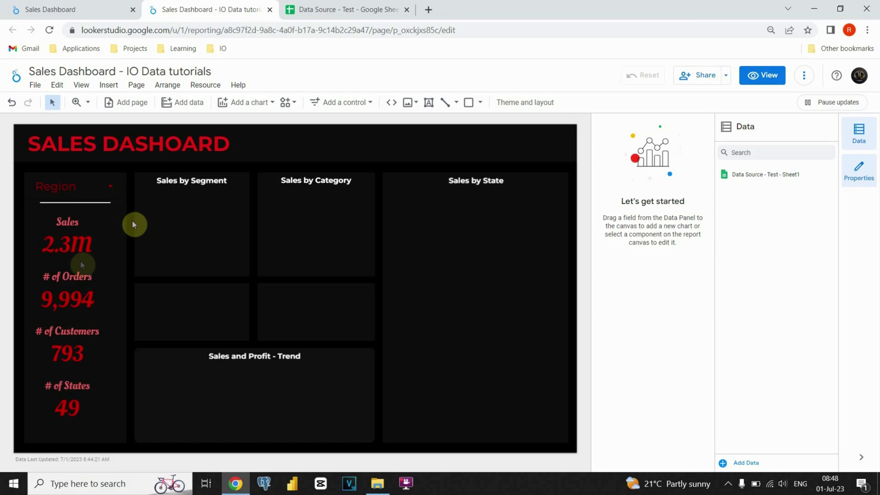
# Step: Widen the Sales, # of Orders, # of Customers and # of States scorecards to the full width of their panel
pyautogui.click(69, 283)
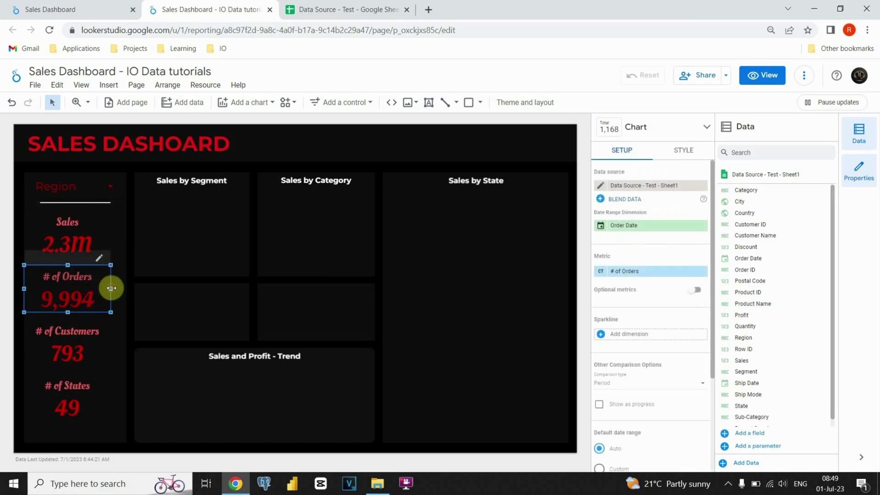
pyautogui.moveTo(118, 289); pyautogui.dragTo(125, 289)
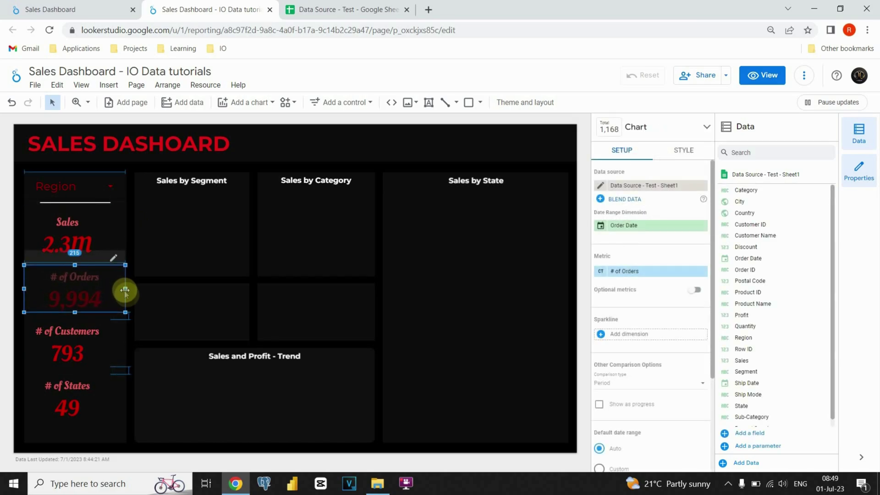
pyautogui.click(112, 342)
pyautogui.moveTo(115, 341); pyautogui.dragTo(123, 344)
pyautogui.click(112, 399)
pyautogui.moveTo(115, 399); pyautogui.dragTo(125, 398)
pyautogui.click(89, 232)
pyautogui.moveTo(115, 235); pyautogui.dragTo(129, 239)
pyautogui.click(133, 238)
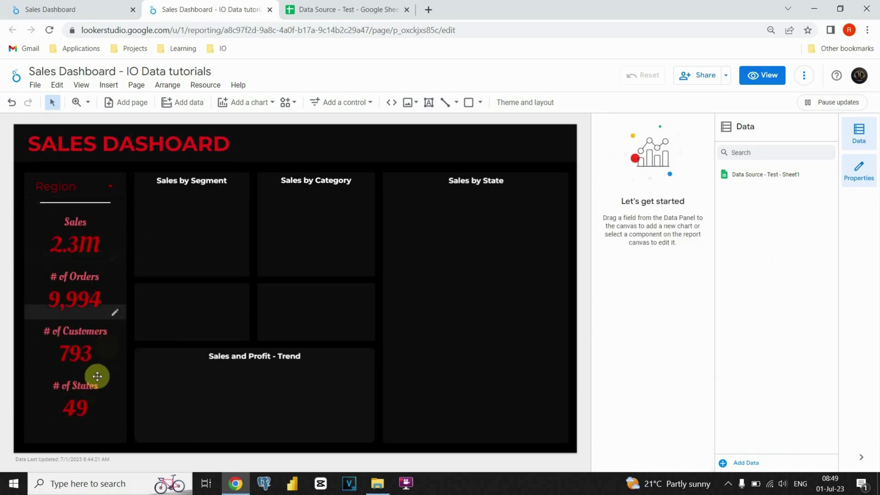
# Step: Space the scorecards out vertically by moving # of Orders, # of Customers and # of States lower in their panel
pyautogui.click(82, 410)
pyautogui.moveTo(81, 410); pyautogui.dragTo(88, 251)
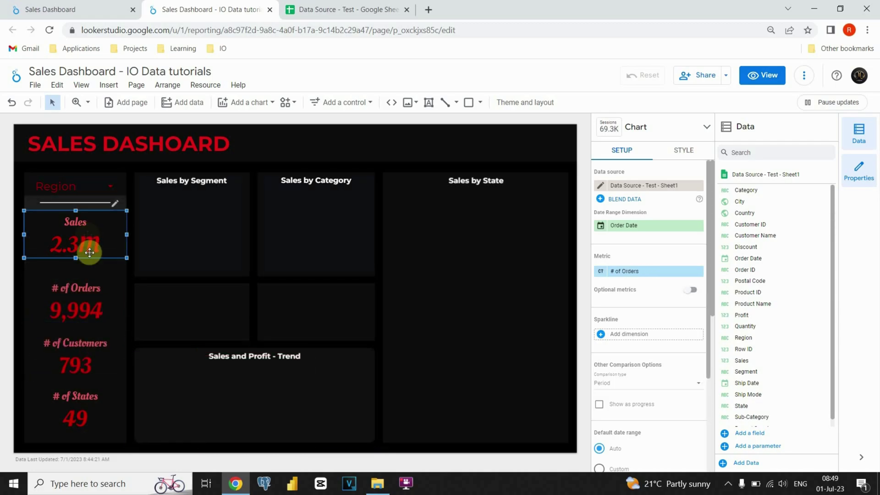
pyautogui.click(131, 316)
pyautogui.moveTo(78, 298); pyautogui.dragTo(78, 291)
pyautogui.click(134, 284)
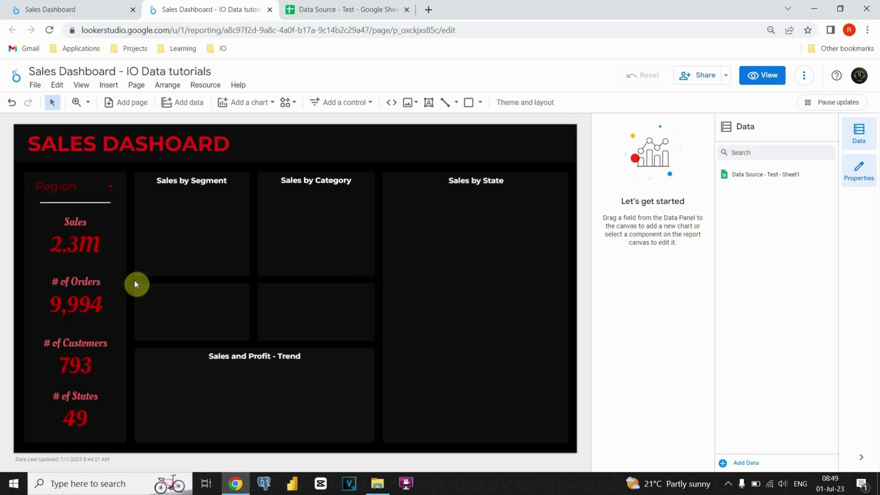
# Step: Add a donut chart fitted to the Sales by Segment panel, with Segment as its dimension
pyautogui.click(262, 107)
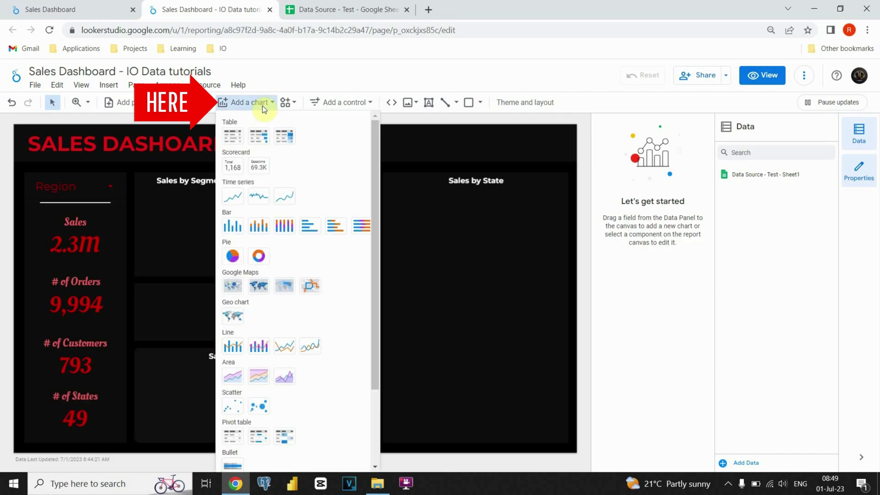
pyautogui.click(259, 256)
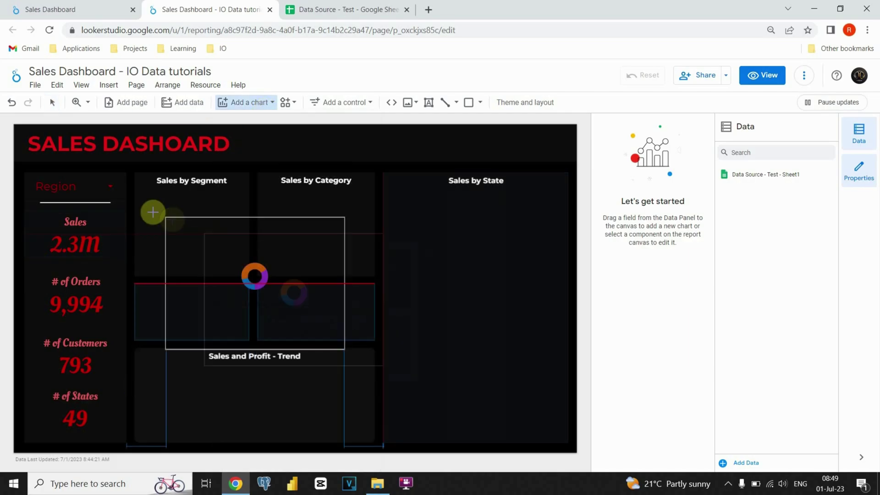
pyautogui.click(136, 186)
pyautogui.moveTo(314, 318); pyautogui.dragTo(248, 275)
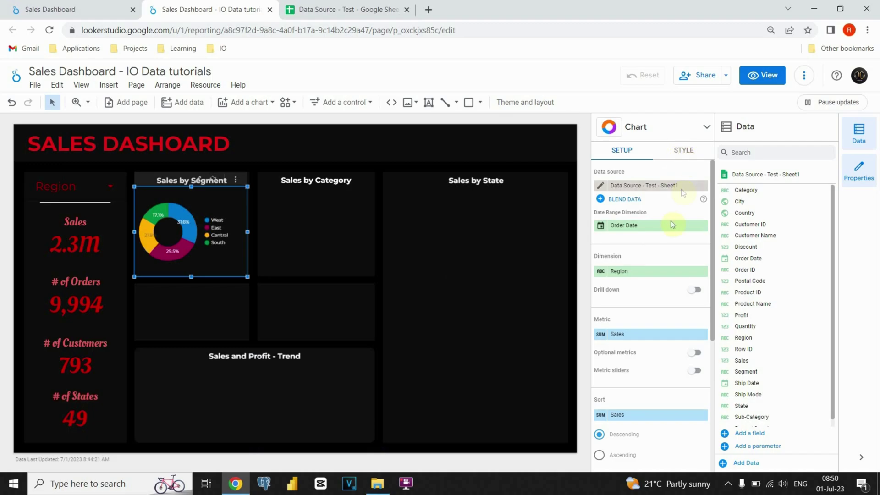
pyautogui.moveTo(751, 372); pyautogui.dragTo(628, 274)
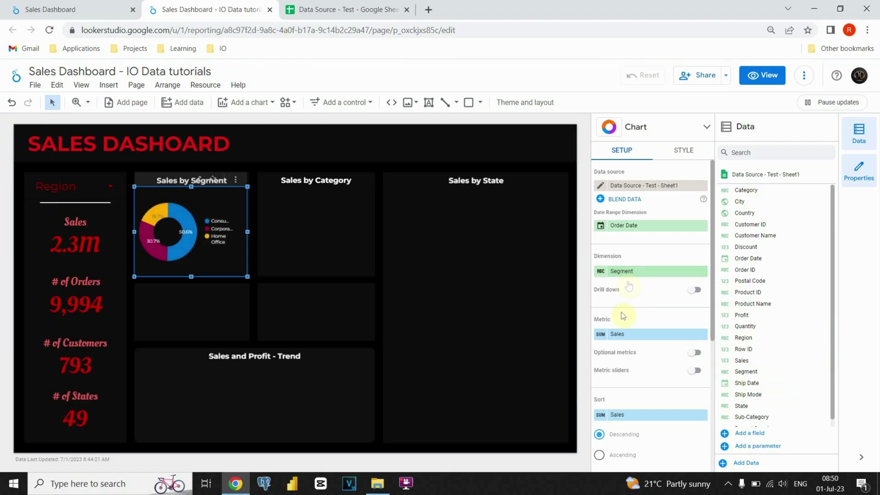
# Step: Style the Segment donut with colors by slice order, a thinner ring and no legend
pyautogui.click(687, 151)
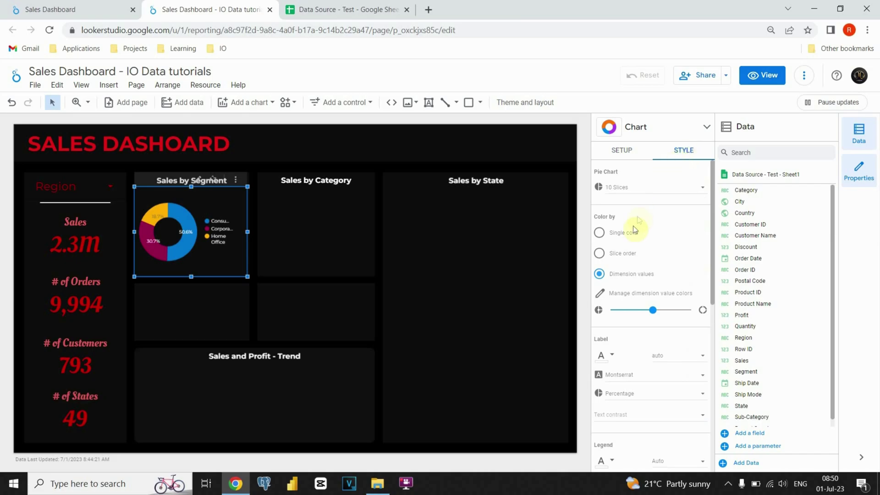
pyautogui.click(598, 255)
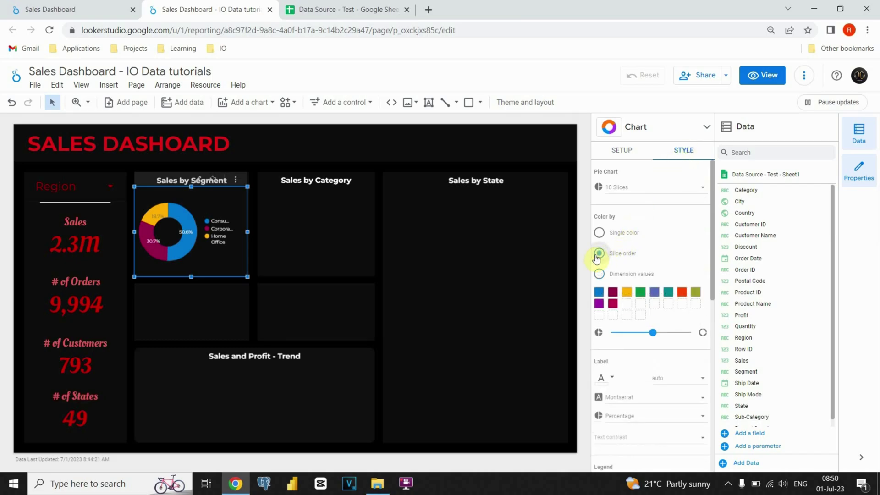
pyautogui.scroll(-1, 614, 264)
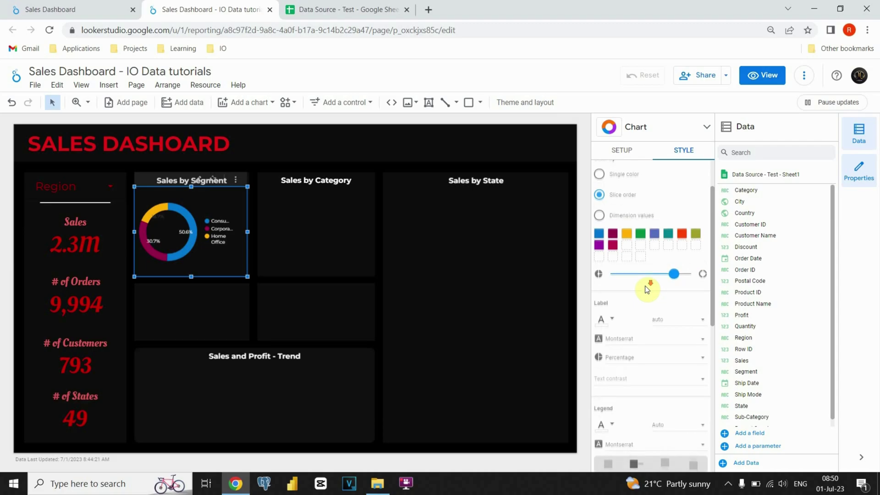
pyautogui.scroll(-1, 645, 286)
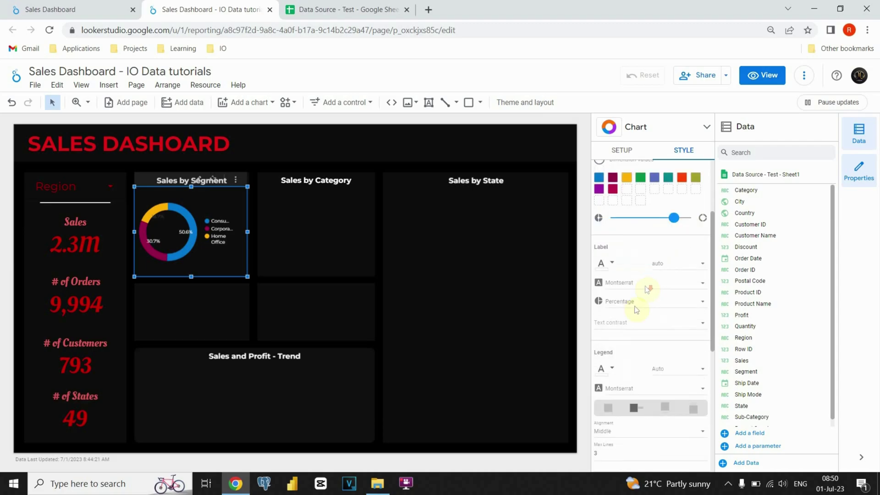
pyautogui.click(607, 408)
# Step: Lower the Segment donut chart's upper edge slightly to leave room beneath the panel heading
pyautogui.click(248, 168)
pyautogui.click(188, 184)
pyautogui.click(254, 172)
# Step: Duplicate the Segment donut into the Sales by Category panel and set the copy's dimension to Category
pyautogui.click(225, 197)
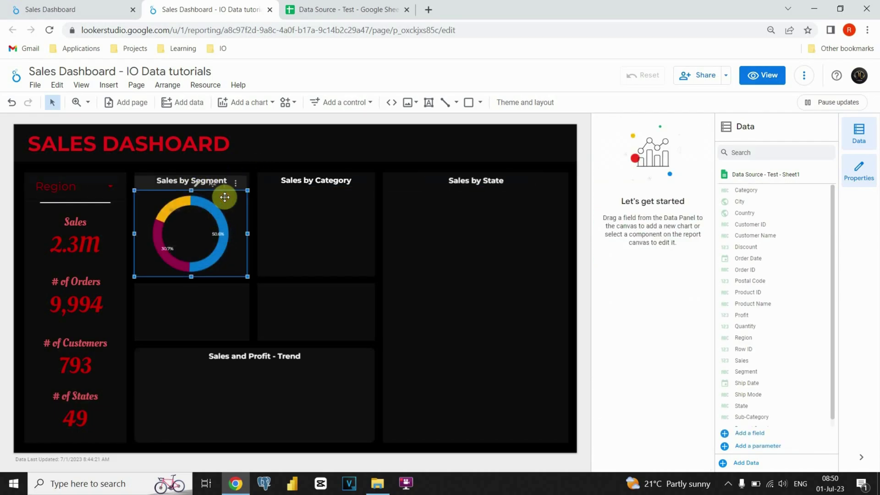
pyautogui.moveTo(225, 197); pyautogui.dragTo(350, 212)
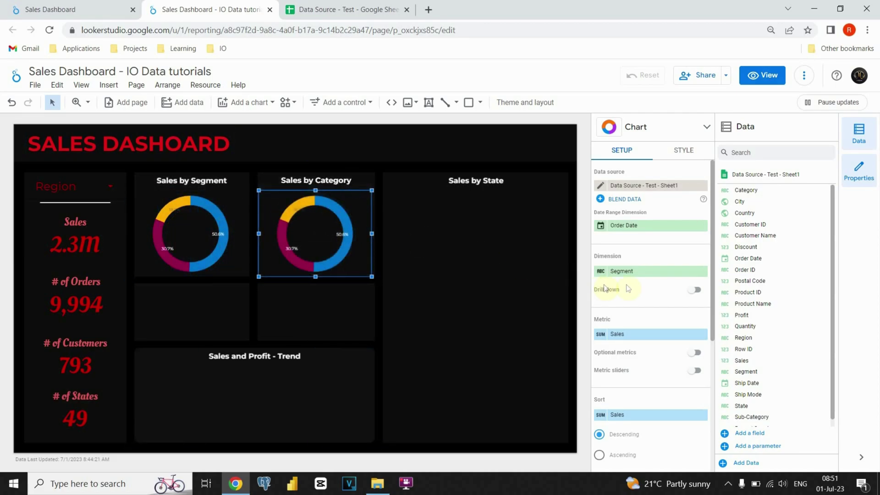
pyautogui.moveTo(775, 192); pyautogui.dragTo(651, 271)
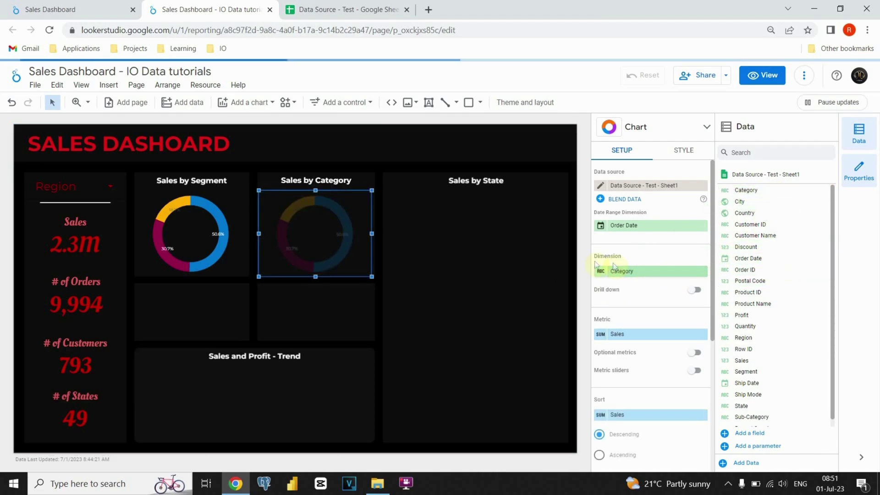
pyautogui.click(378, 226)
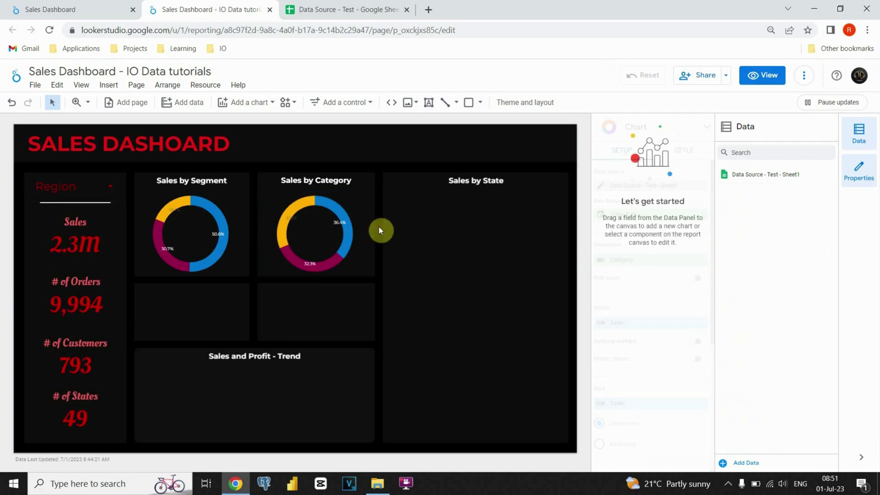
# Step: Add a pivot table with bars in the panel below the Segment donut, with Sales as metric and no column dimension
pyautogui.click(260, 108)
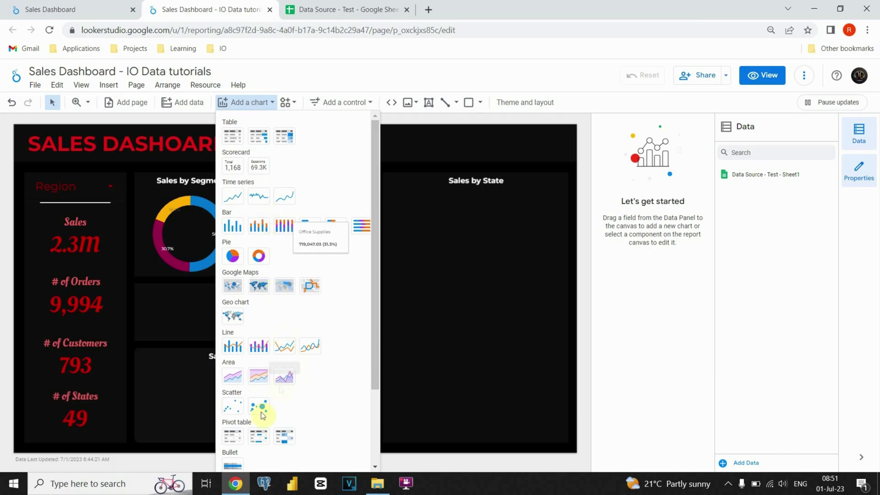
pyautogui.click(262, 444)
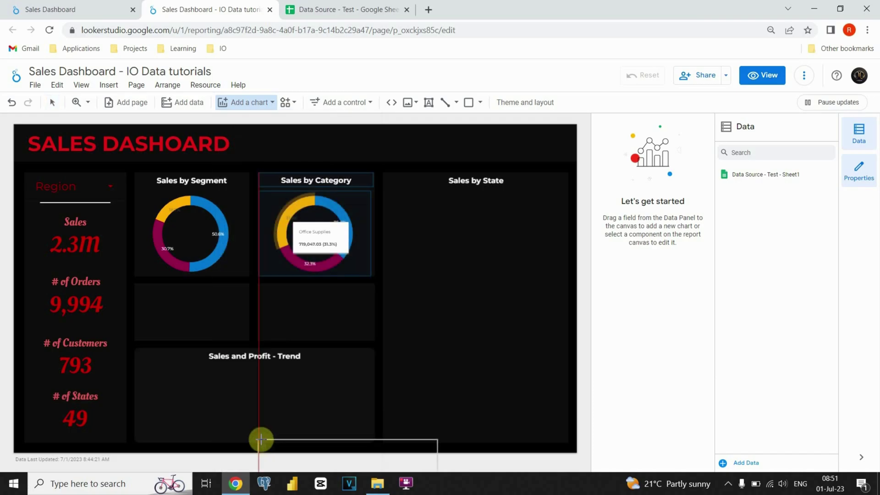
pyautogui.click(133, 286)
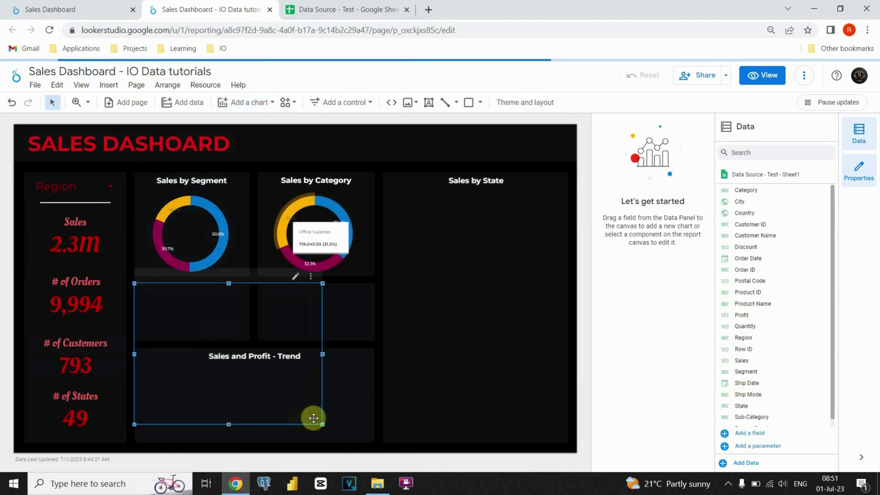
pyautogui.moveTo(324, 423); pyautogui.dragTo(247, 340)
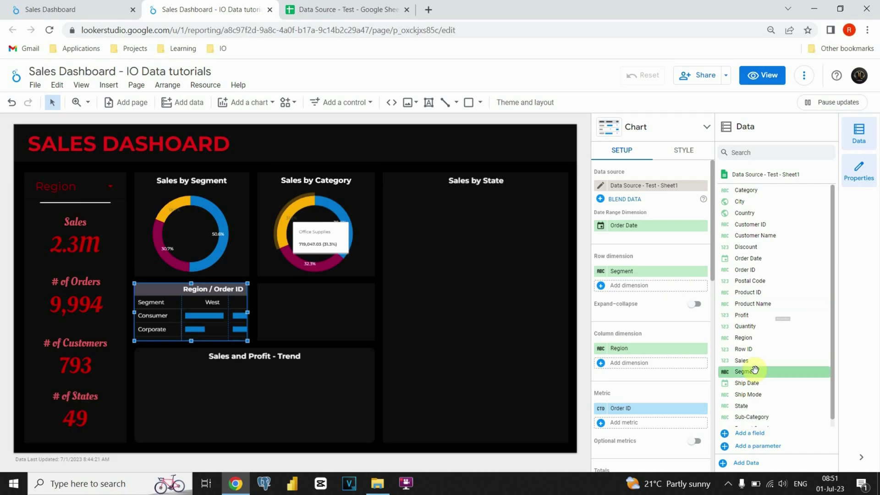
pyautogui.moveTo(743, 362); pyautogui.dragTo(630, 412)
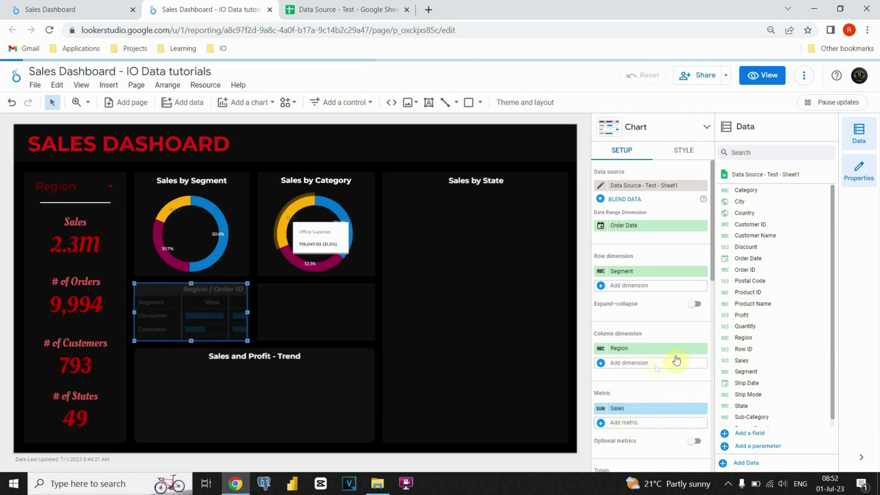
pyautogui.click(701, 348)
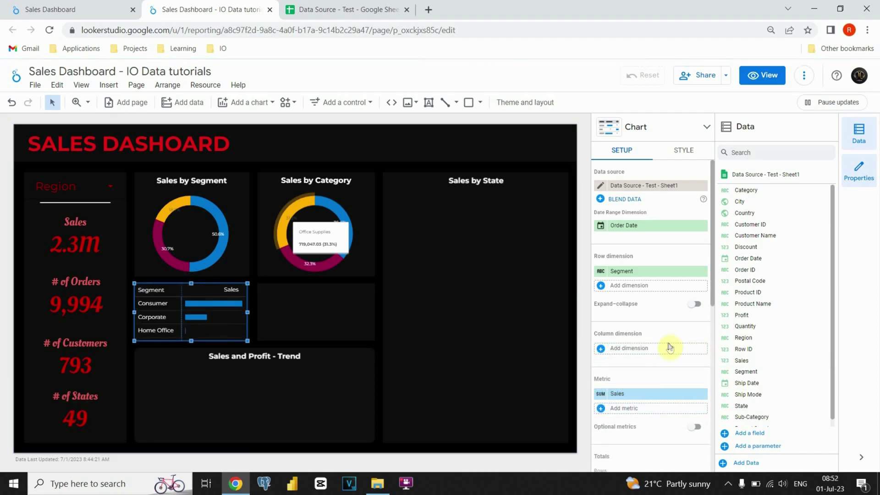
# Step: Set the Segment pivot table's cell border color to dark red
pyautogui.click(682, 150)
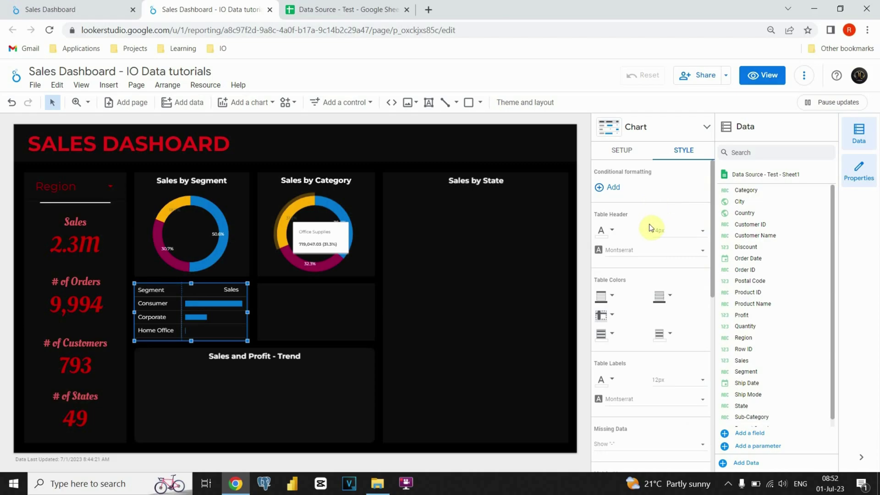
pyautogui.scroll(-1, 639, 232)
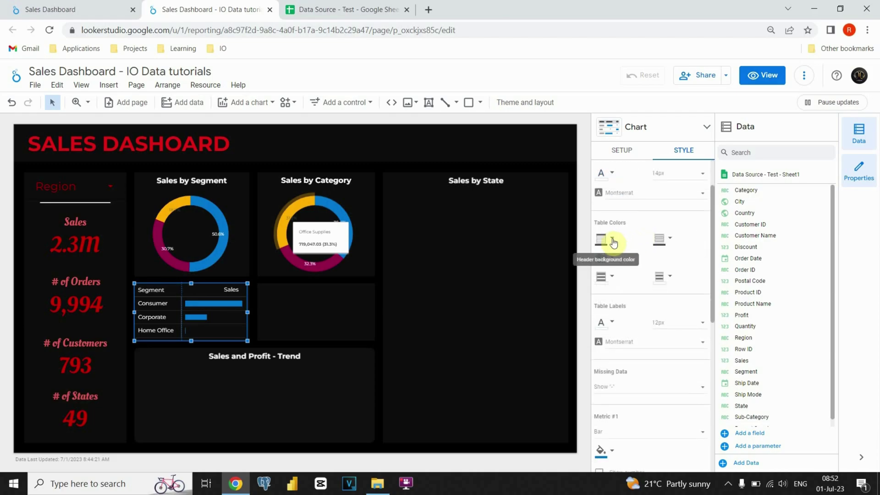
pyautogui.click(670, 240)
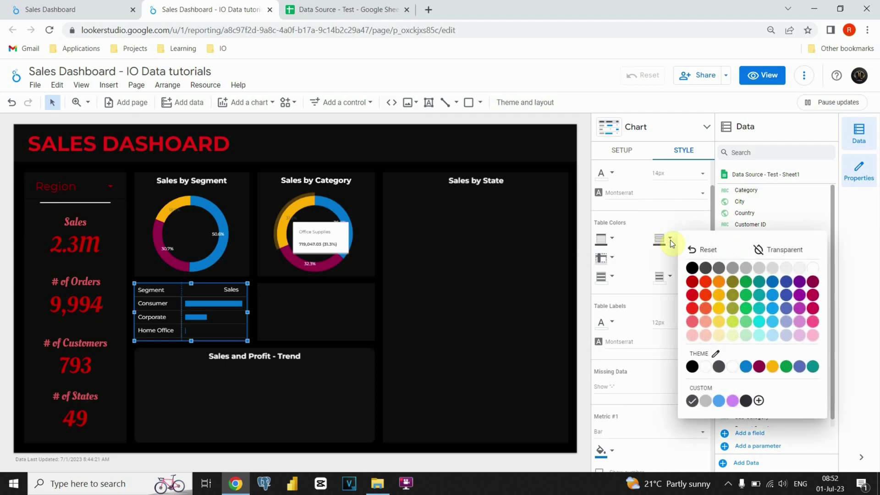
pyautogui.click(692, 282)
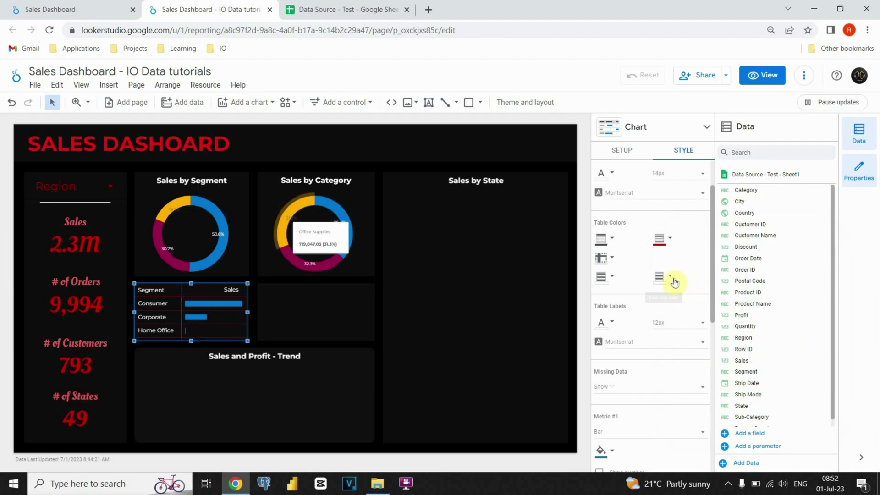
# Step: Color the Segment table's Sales bars dark red and show the numbers beside them
pyautogui.scroll(-2, 636, 263)
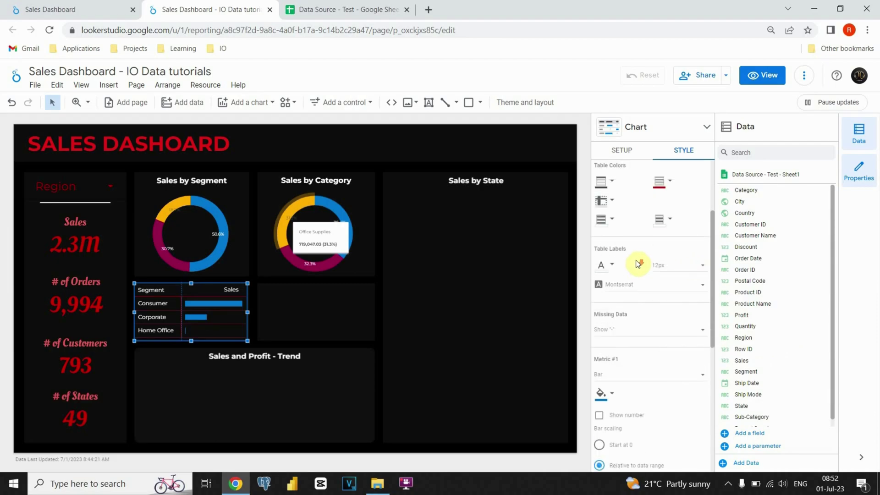
pyautogui.scroll(-3, 636, 262)
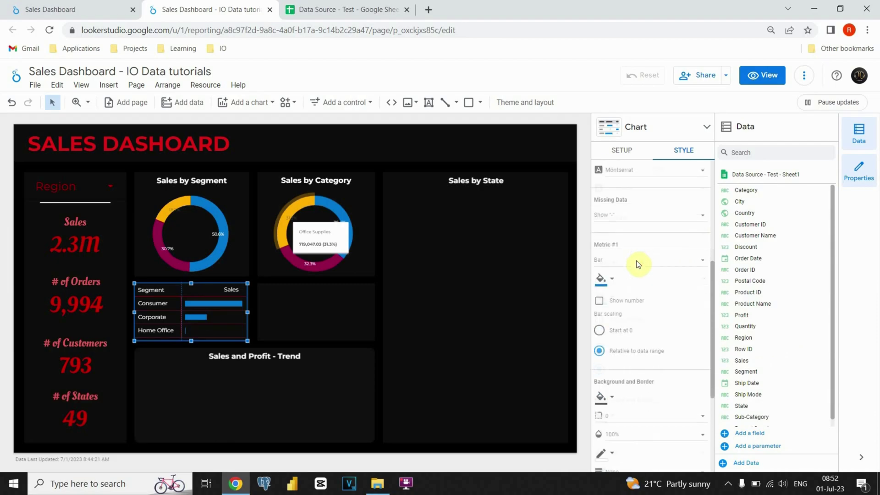
pyautogui.click(612, 279)
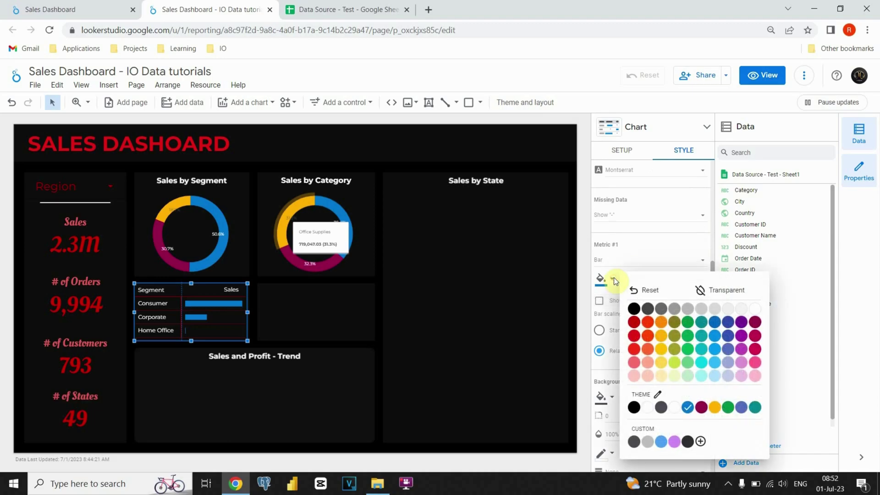
pyautogui.click(634, 322)
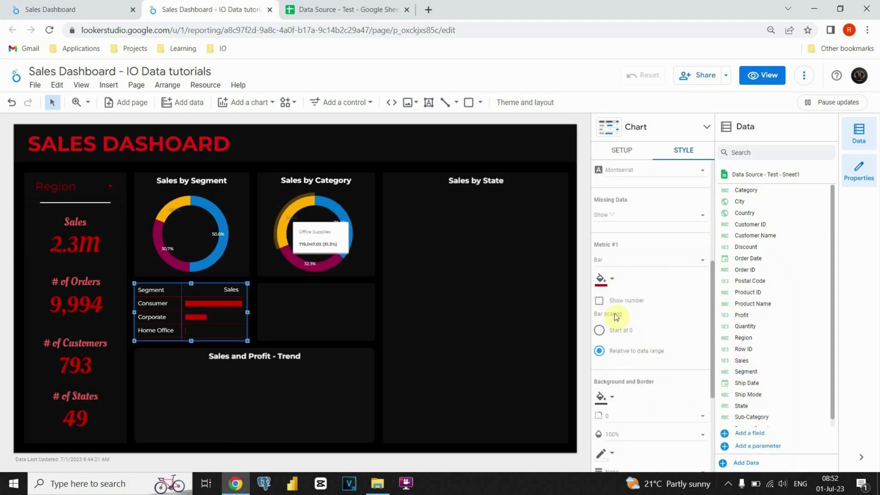
pyautogui.click(599, 300)
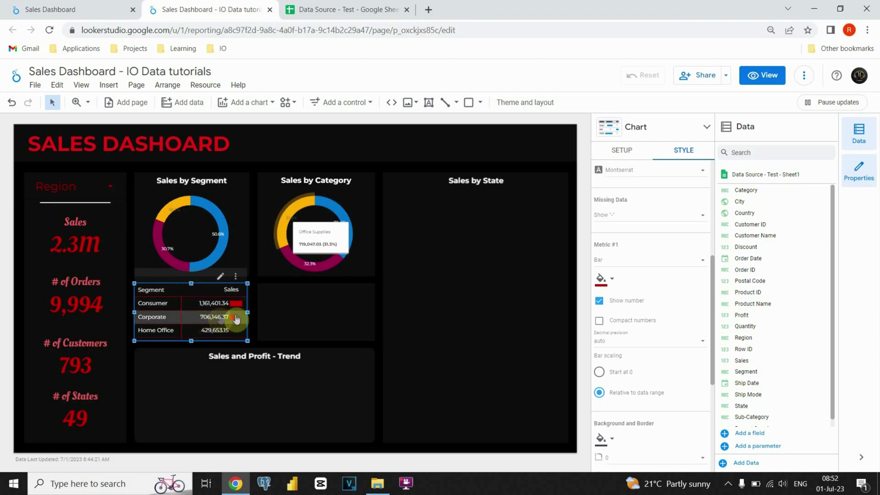
pyautogui.click(254, 304)
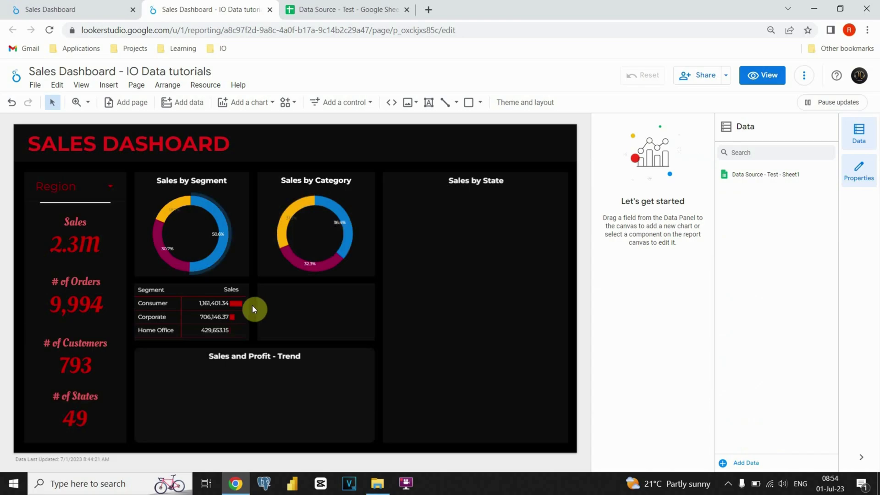
# Step: Narrow the Segment table slightly from its left edge so it sits inside the panel
pyautogui.click(186, 289)
pyautogui.moveTo(139, 312); pyautogui.dragTo(137, 312)
pyautogui.click(256, 316)
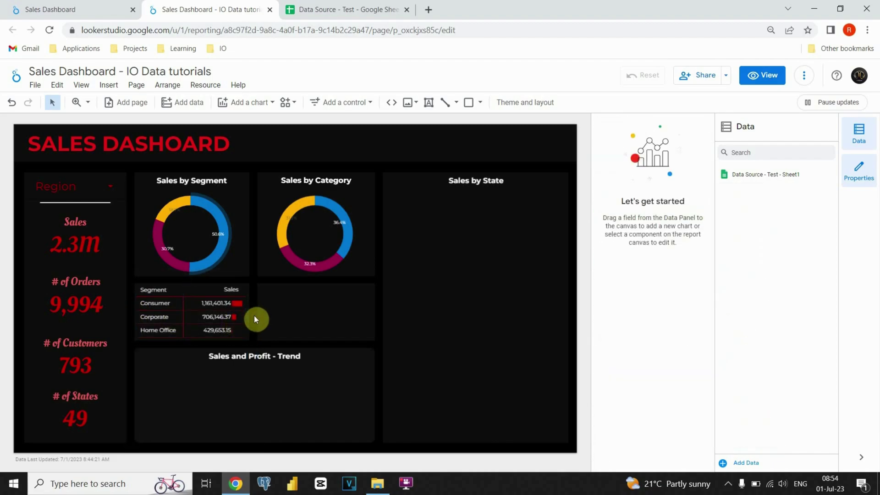
# Step: Duplicate the Segment table into the panel below the Category donut and switch the copy's row dimension to Category
pyautogui.click(199, 289)
pyautogui.moveTo(199, 289); pyautogui.dragTo(362, 319)
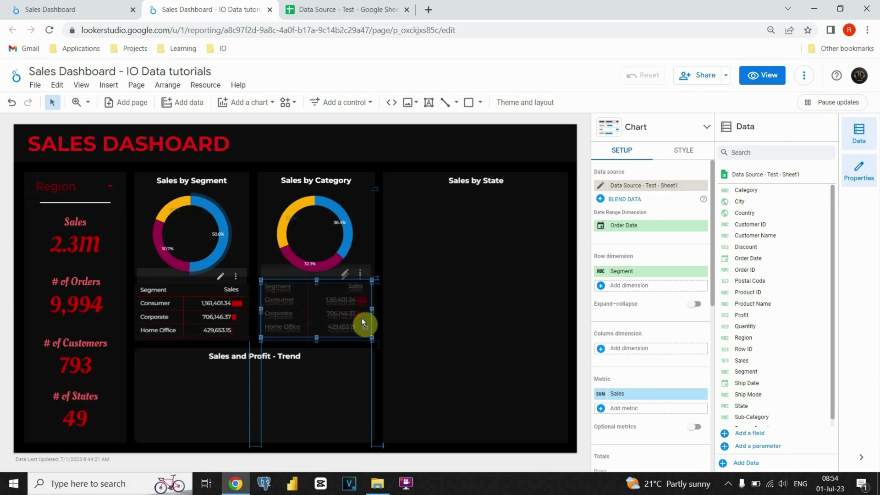
pyautogui.click(341, 344)
pyautogui.click(324, 289)
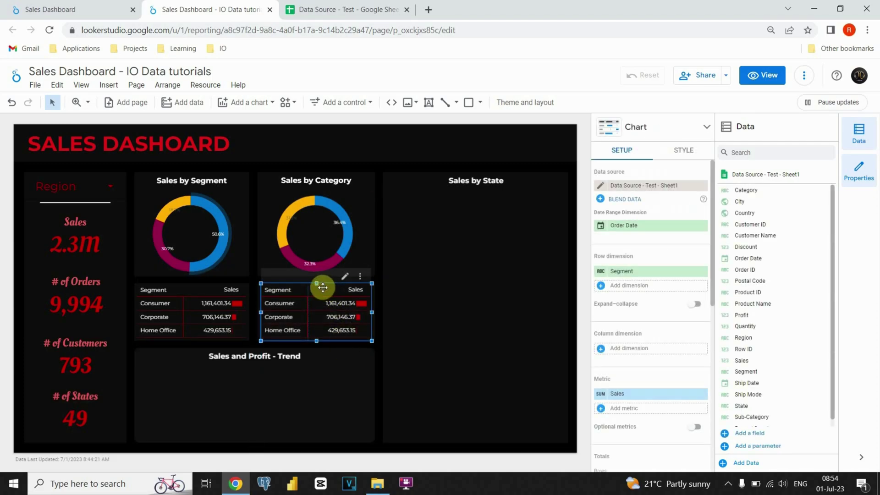
pyautogui.moveTo(763, 193); pyautogui.dragTo(642, 285)
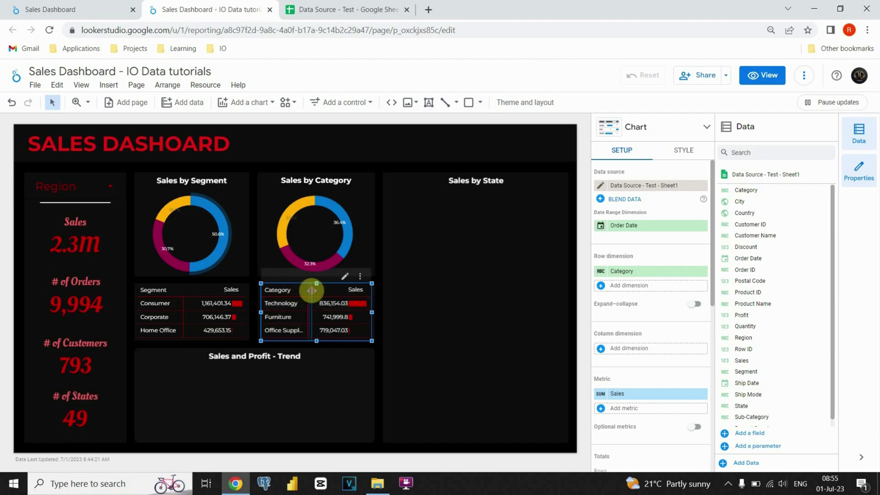
pyautogui.click(379, 364)
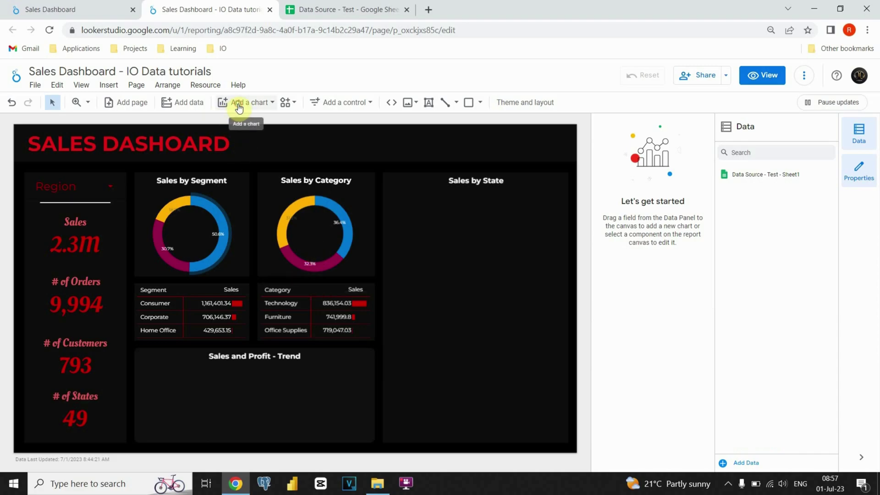
# Step: Add a line chart and size it to fill the Sales and Profit - Trend panel below its title
pyautogui.click(238, 103)
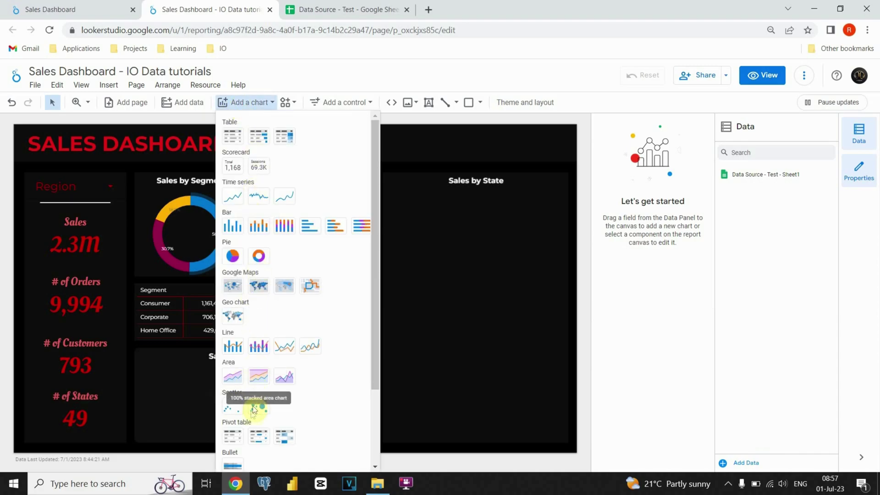
pyautogui.click(286, 346)
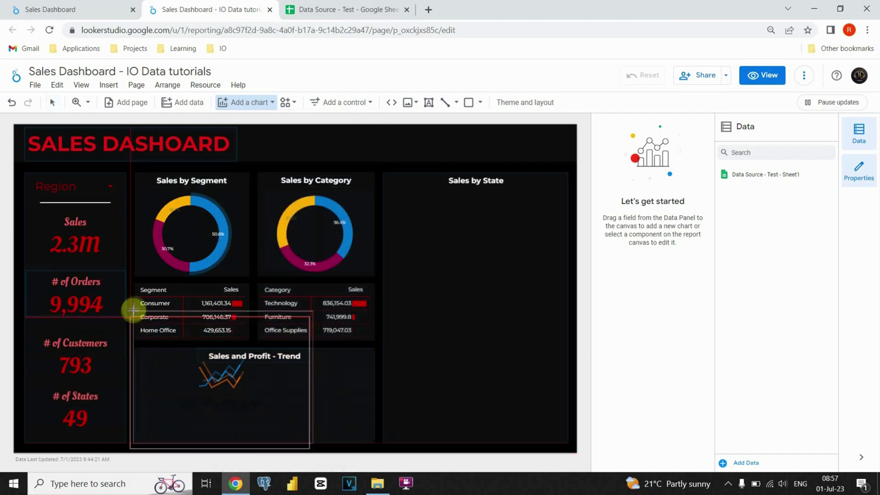
pyautogui.click(133, 311)
pyautogui.moveTo(229, 308); pyautogui.dragTo(228, 365)
pyautogui.moveTo(321, 408); pyautogui.dragTo(376, 408)
pyautogui.moveTo(256, 452); pyautogui.dragTo(255, 443)
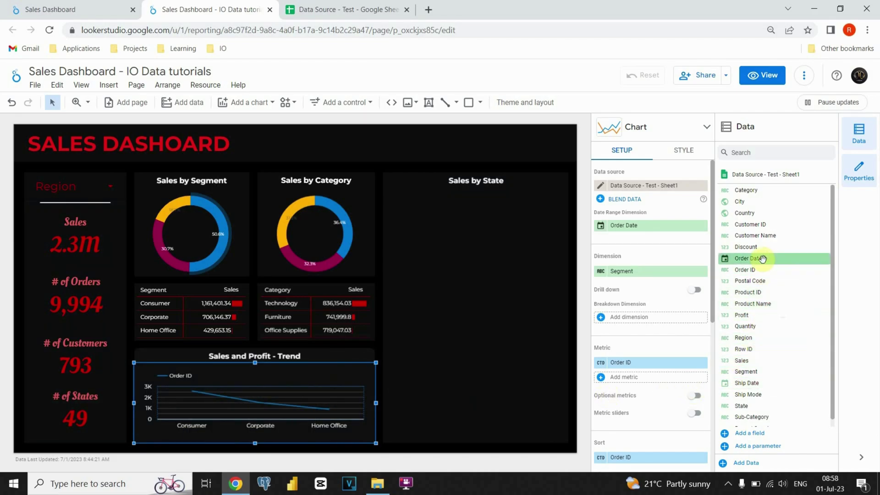
# Step: Set the line chart's dimension to Order Date by Year, with Sales and Profit as metrics
pyautogui.moveTo(747, 258); pyautogui.dragTo(639, 272)
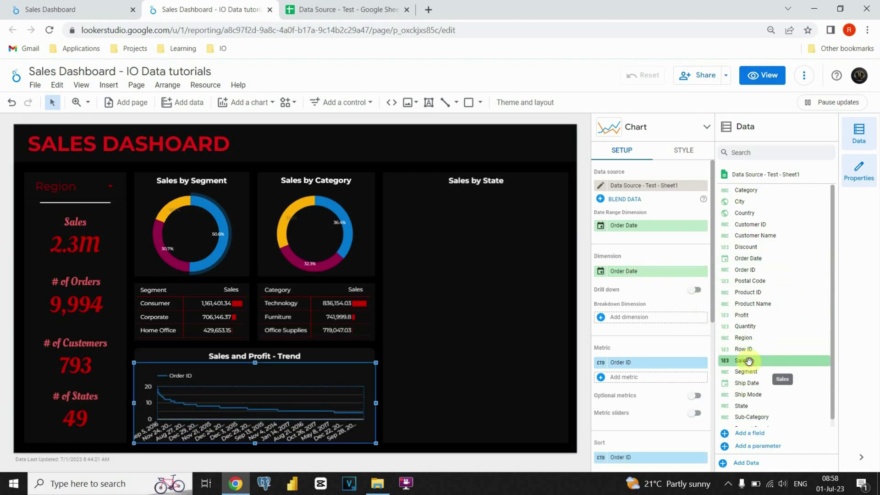
pyautogui.moveTo(744, 367); pyautogui.dragTo(621, 366)
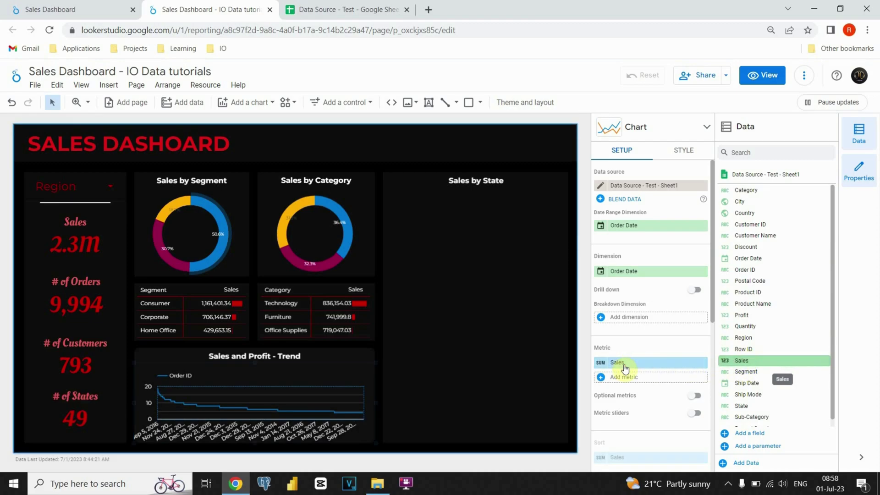
pyautogui.click(600, 270)
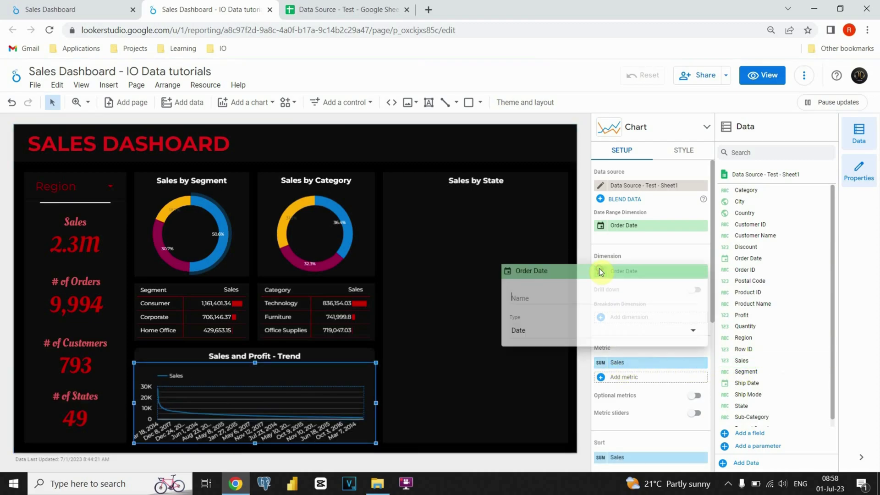
pyautogui.click(529, 329)
pyautogui.moveTo(544, 372)
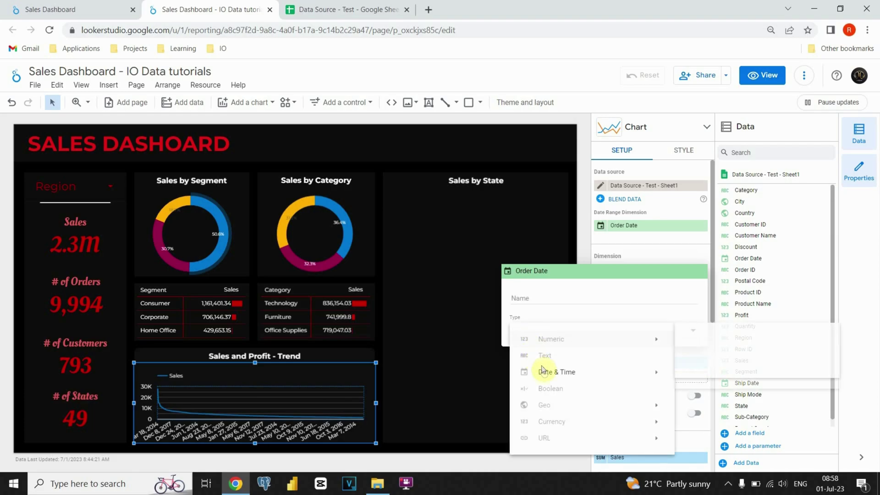
pyautogui.click(692, 356)
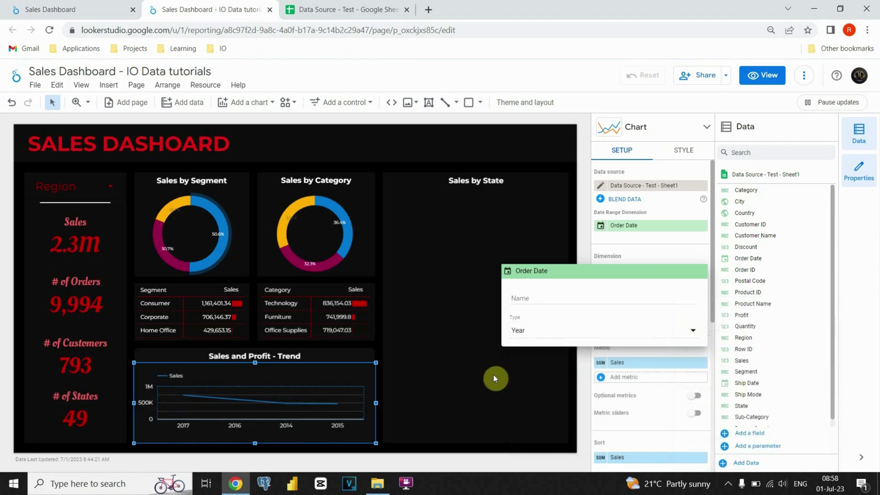
pyautogui.click(571, 208)
pyautogui.moveTo(739, 315); pyautogui.dragTo(635, 378)
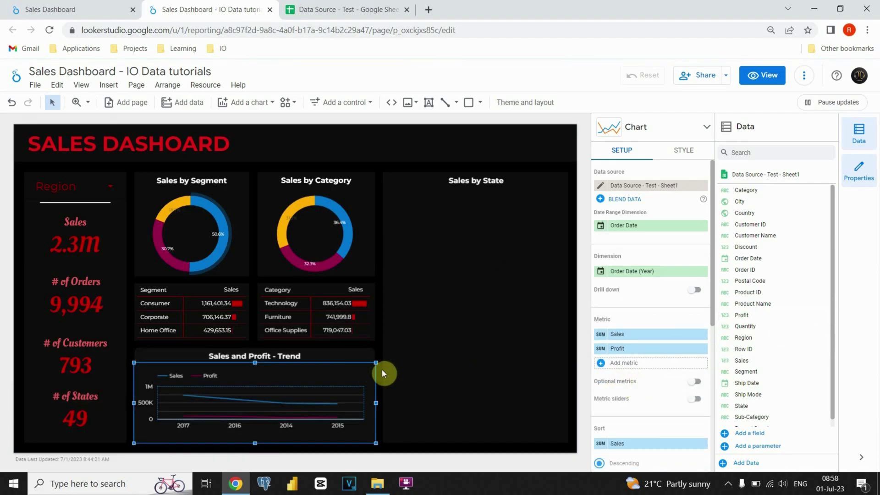
# Step: Style the Sales series as a dark red line of weight 4 with points and data labels shown
pyautogui.click(689, 151)
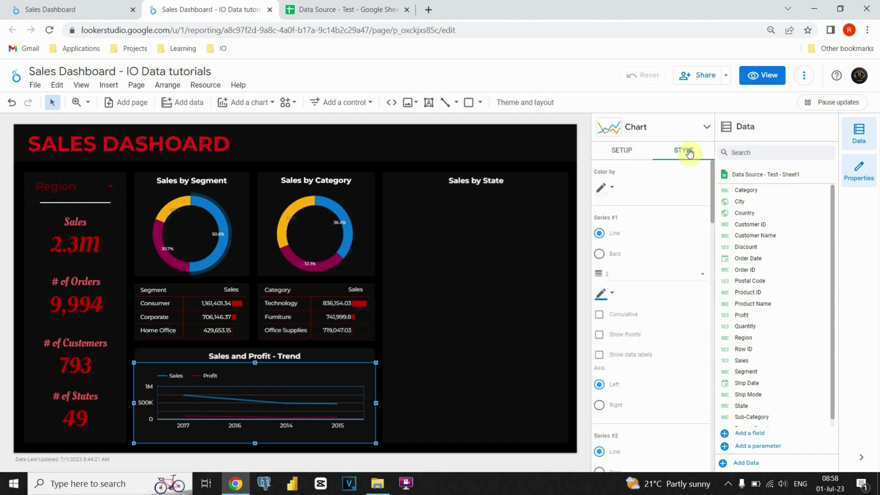
pyautogui.click(627, 272)
pyautogui.click(612, 321)
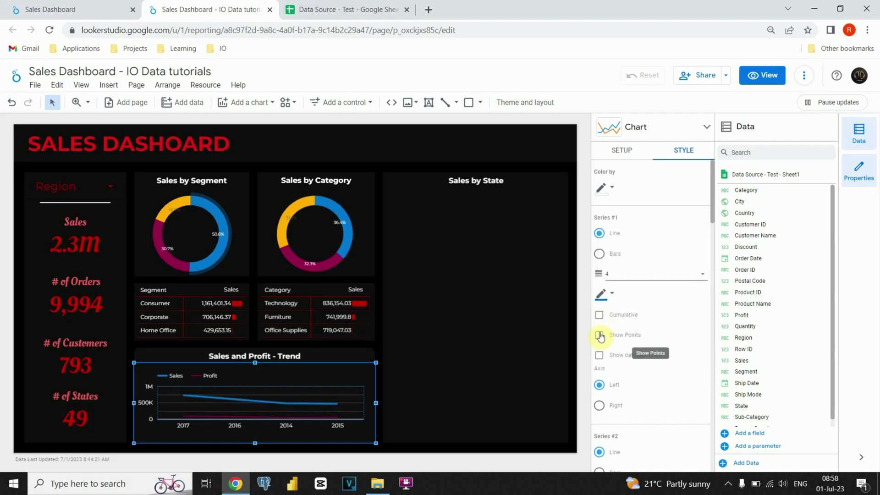
pyautogui.click(600, 356)
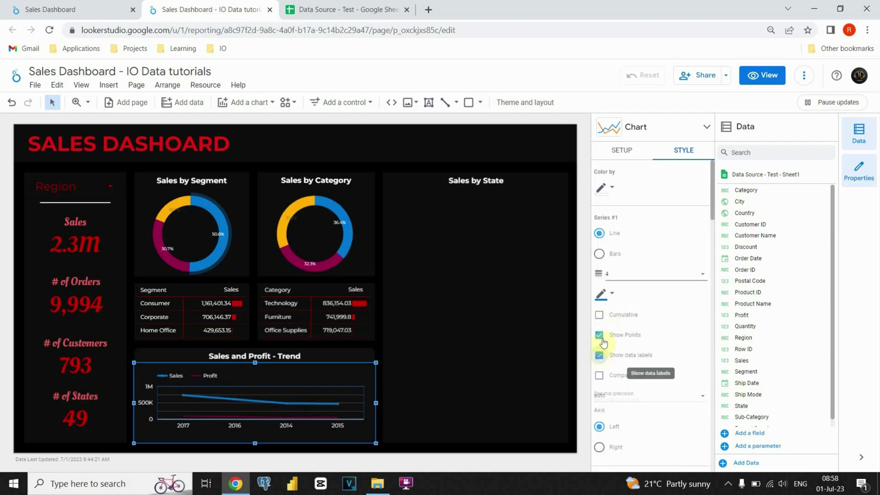
pyautogui.scroll(-1, 629, 320)
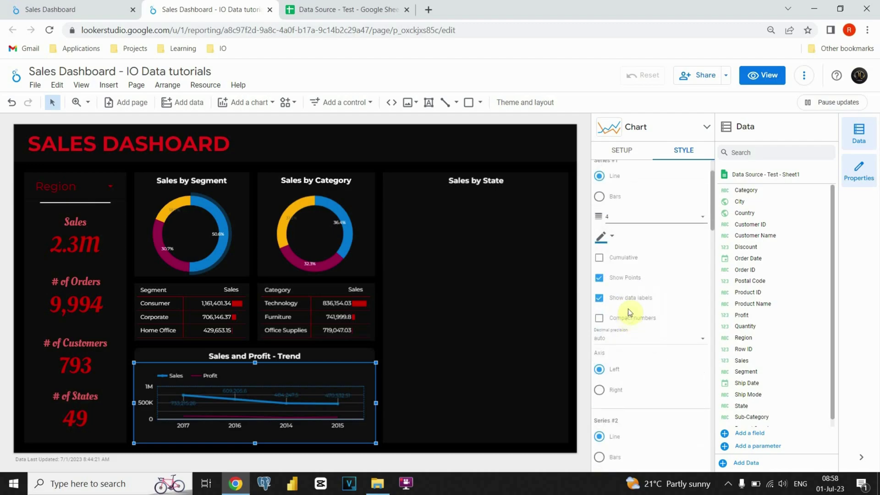
pyautogui.click(610, 238)
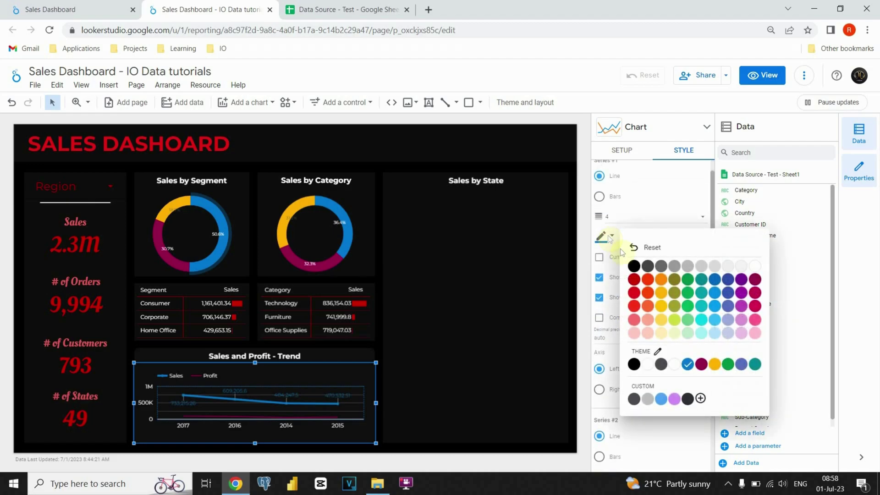
pyautogui.click(634, 281)
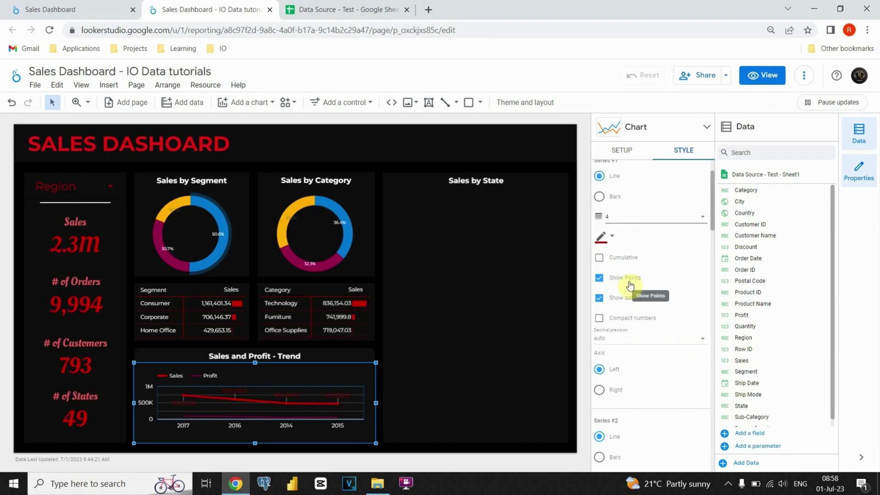
# Step: Style the Profit series as a line of weight 4 in dark green
pyautogui.scroll(-3, 619, 281)
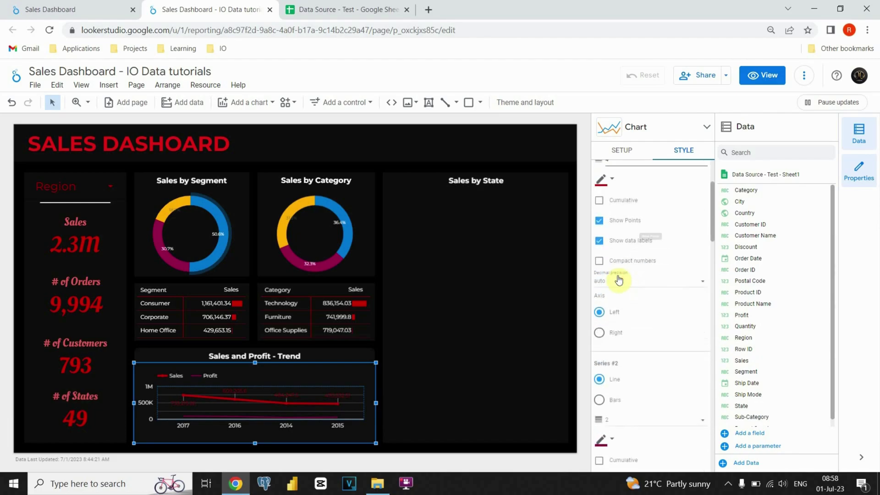
pyautogui.scroll(-1, 619, 280)
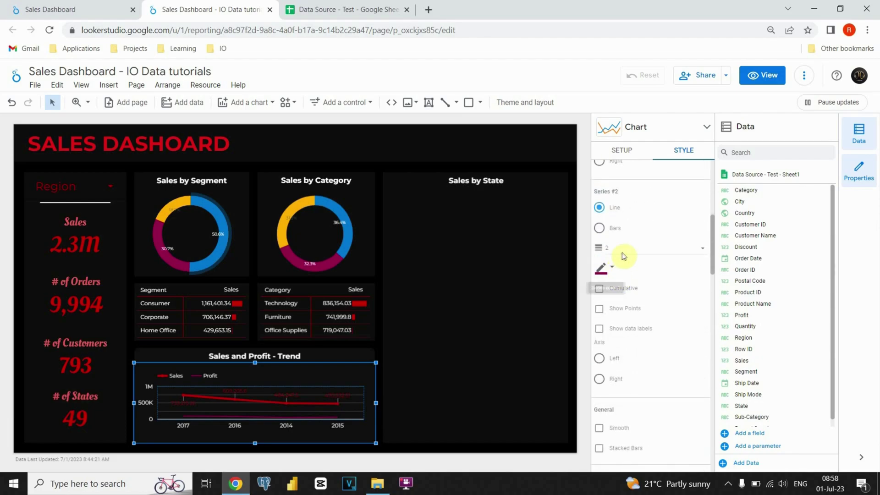
pyautogui.click(624, 253)
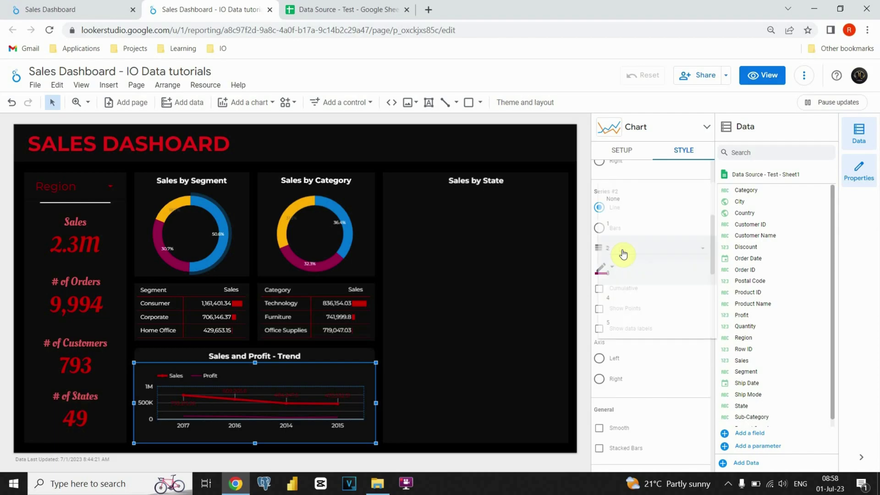
pyautogui.click(616, 298)
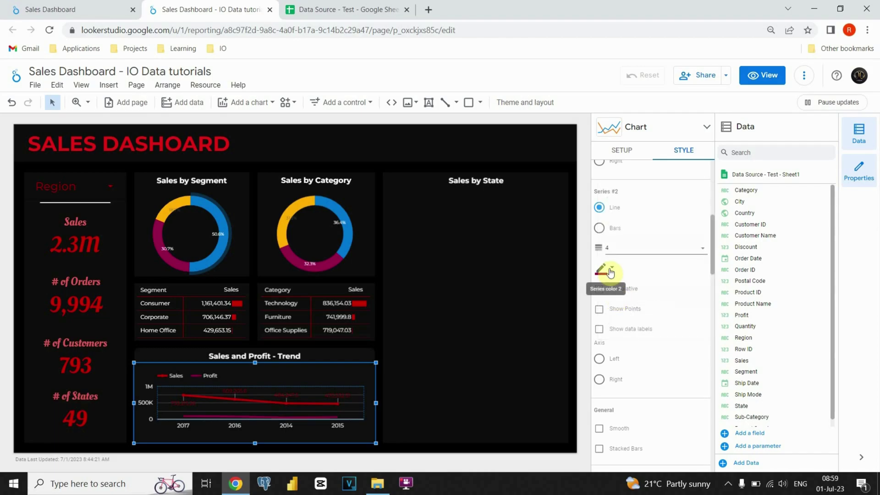
pyautogui.click(600, 229)
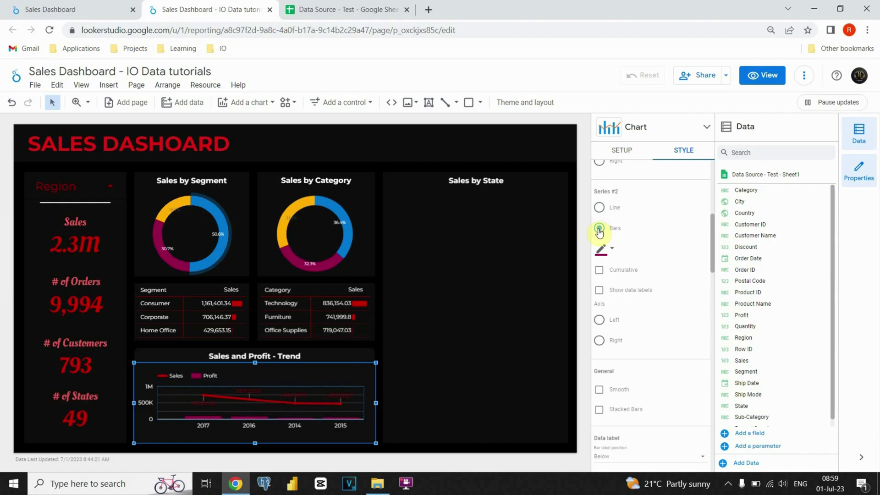
pyautogui.click(600, 208)
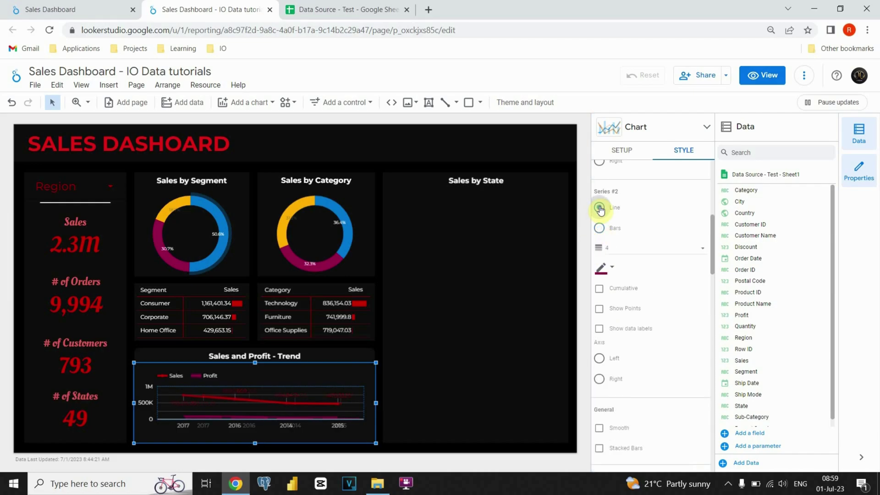
pyautogui.click(612, 269)
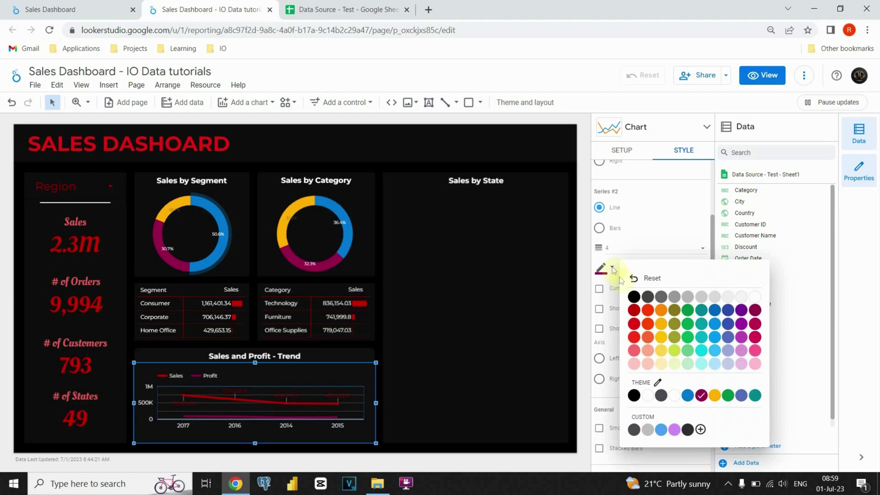
pyautogui.click(688, 311)
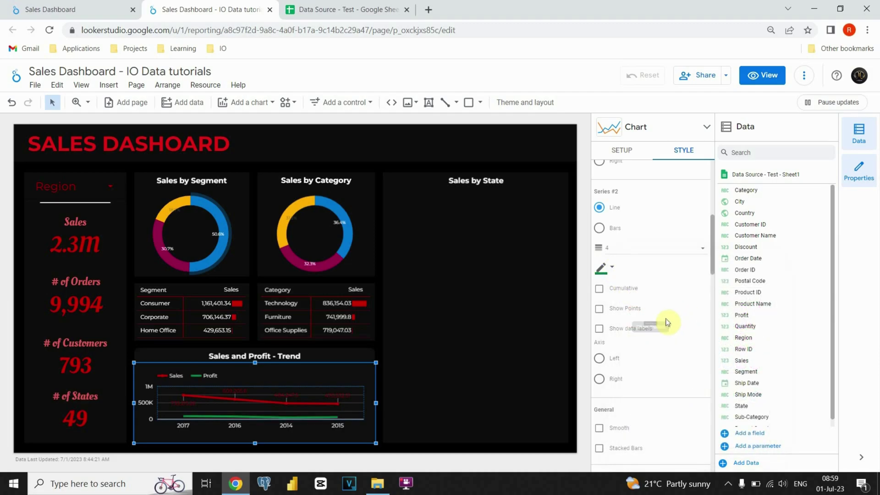
# Step: Show points and data labels on the Profit series and use compact numbers for both the Profit and Sales labels
pyautogui.click(599, 308)
pyautogui.click(599, 329)
pyautogui.scroll(-3, 629, 330)
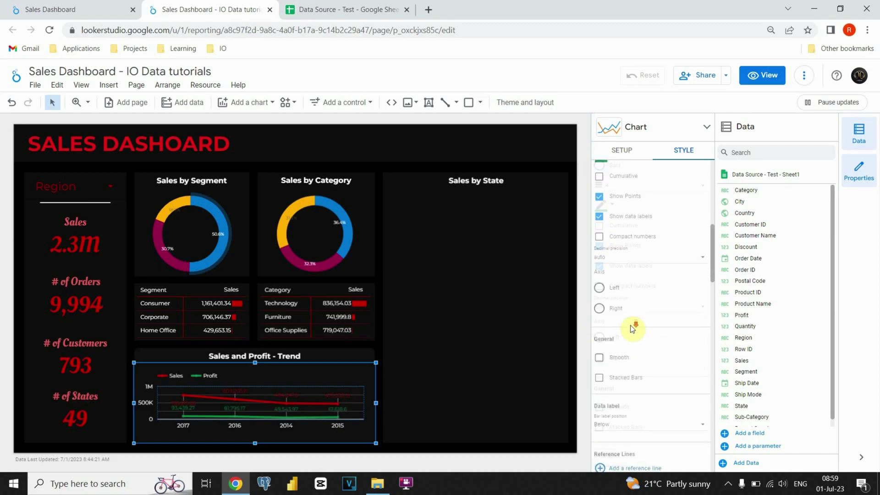
pyautogui.click(600, 235)
pyautogui.scroll(5, 616, 261)
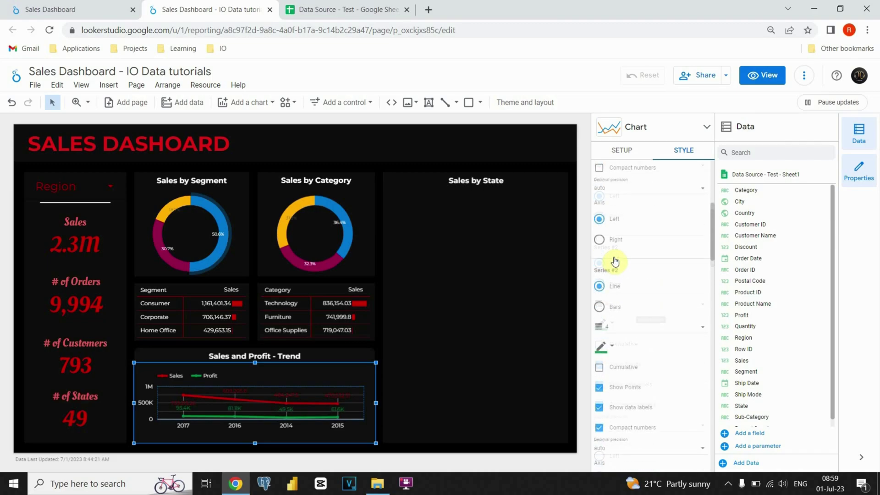
pyautogui.click(601, 205)
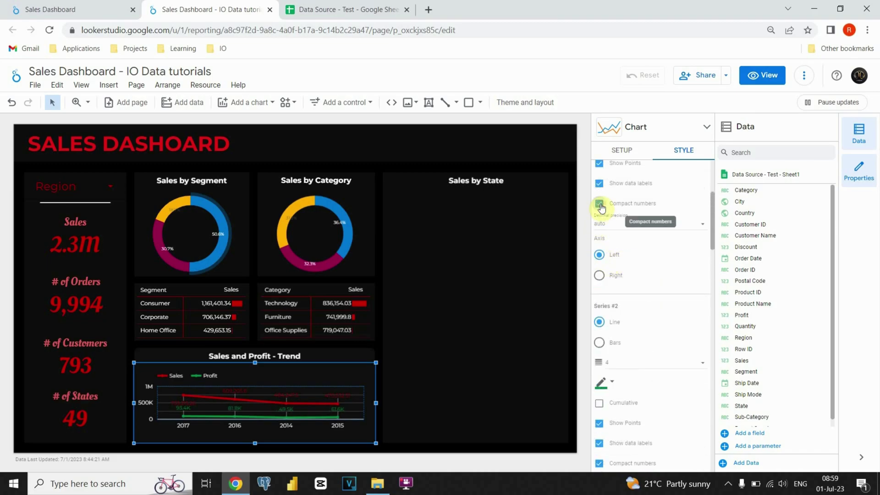
# Step: Change the trend chart's grid color so the gridlines blend into the black background
pyautogui.scroll(-6, 647, 274)
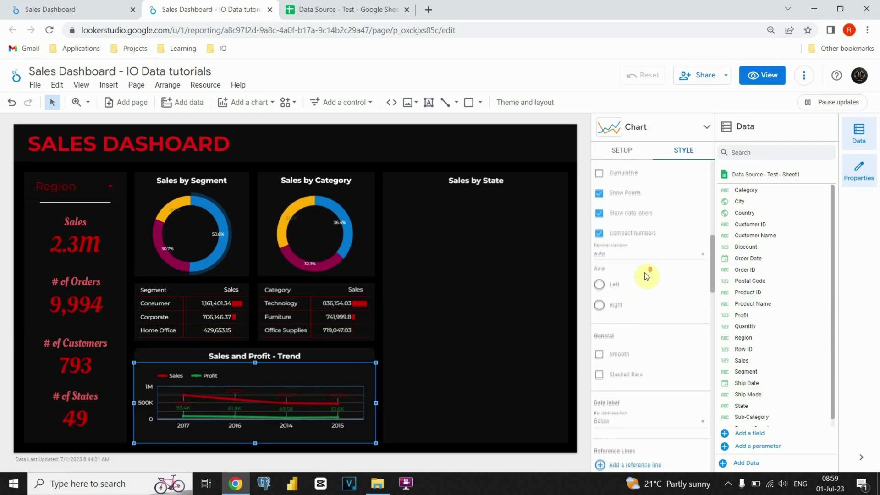
pyautogui.scroll(-3, 644, 273)
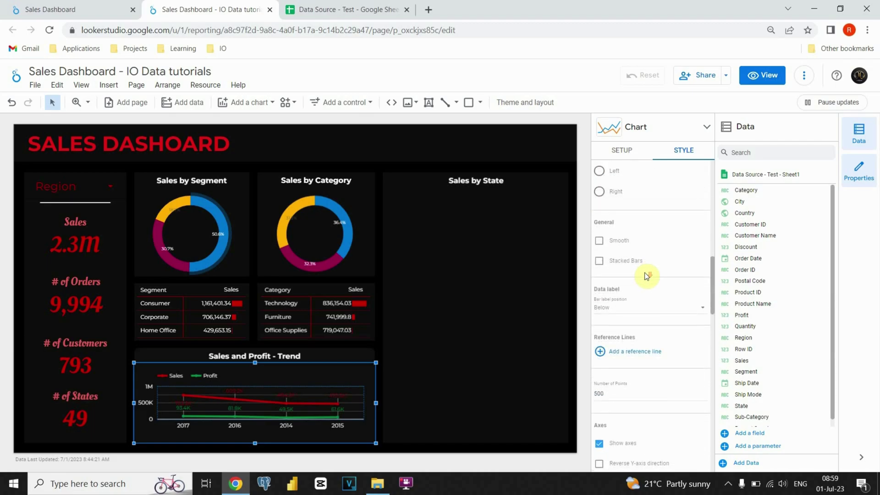
pyautogui.scroll(-2, 646, 276)
pyautogui.scroll(-5, 644, 273)
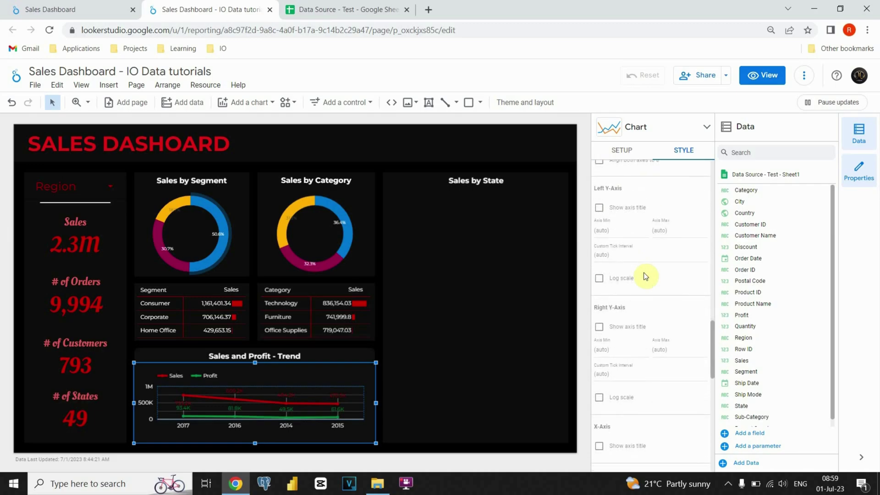
pyautogui.scroll(-3, 644, 269)
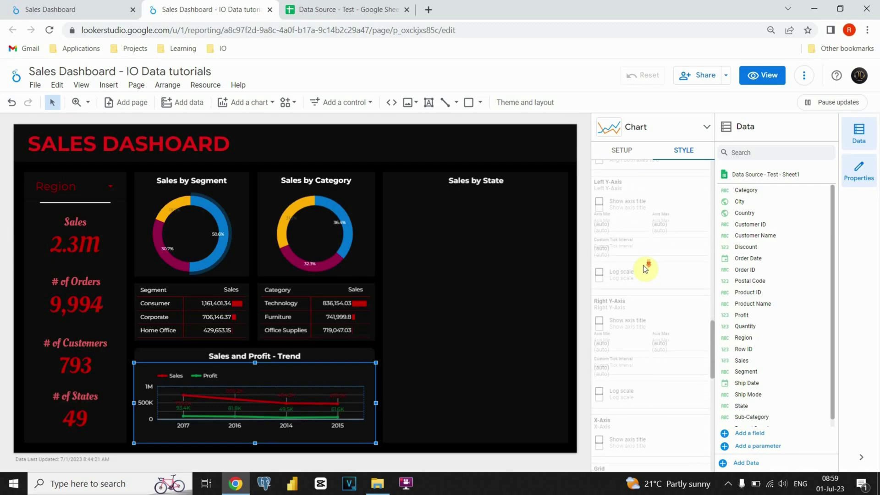
pyautogui.scroll(-2, 644, 264)
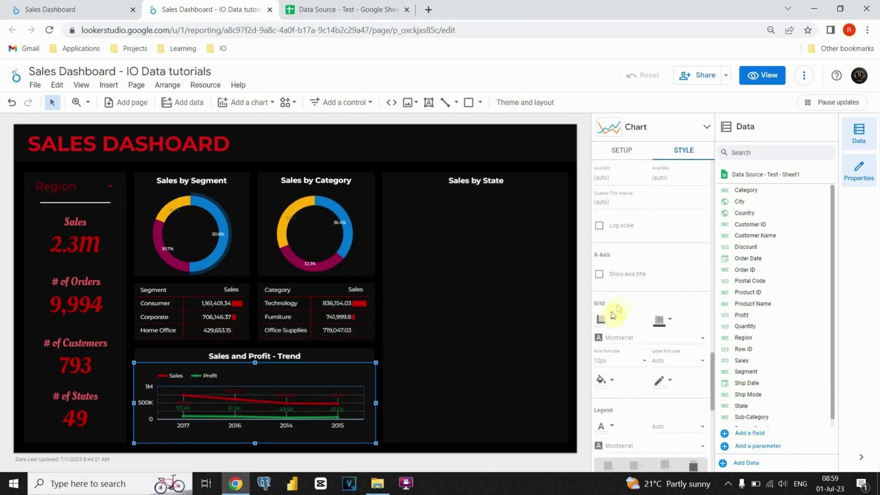
pyautogui.click(670, 322)
pyautogui.click(762, 298)
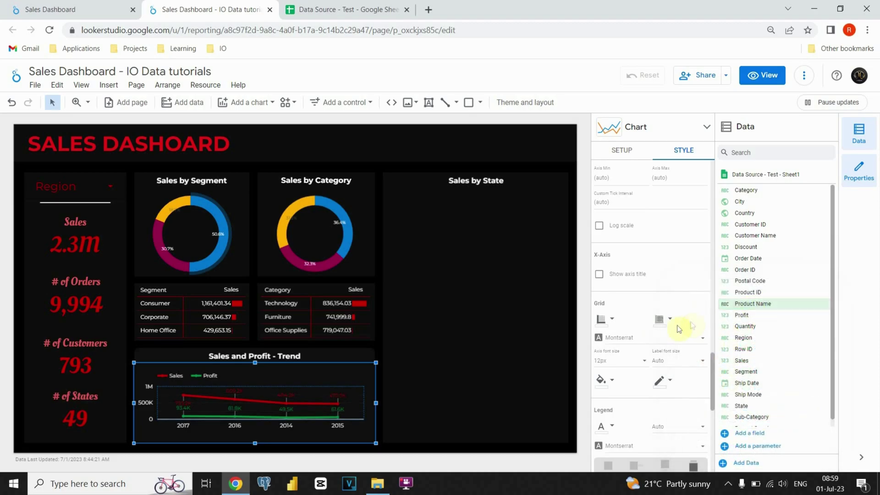
# Step: Set the trend chart's legend to None and enlarge its plot area to fill the card
pyautogui.scroll(-4, 665, 333)
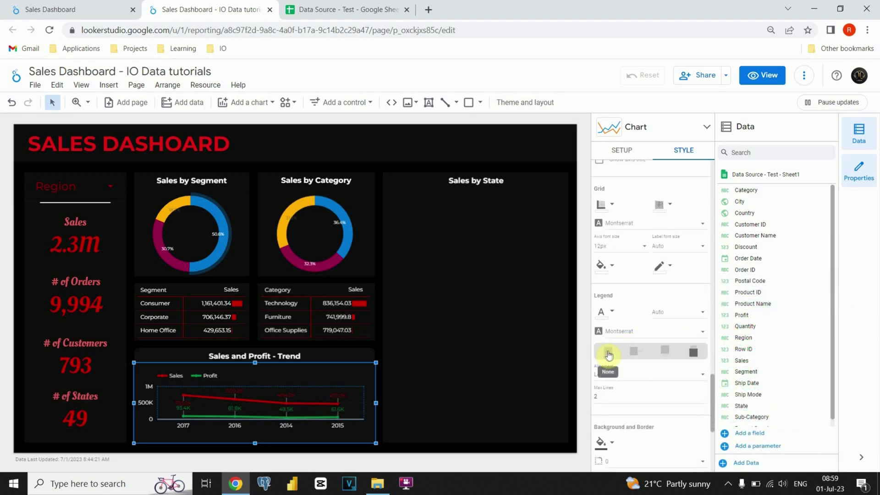
pyautogui.click(609, 353)
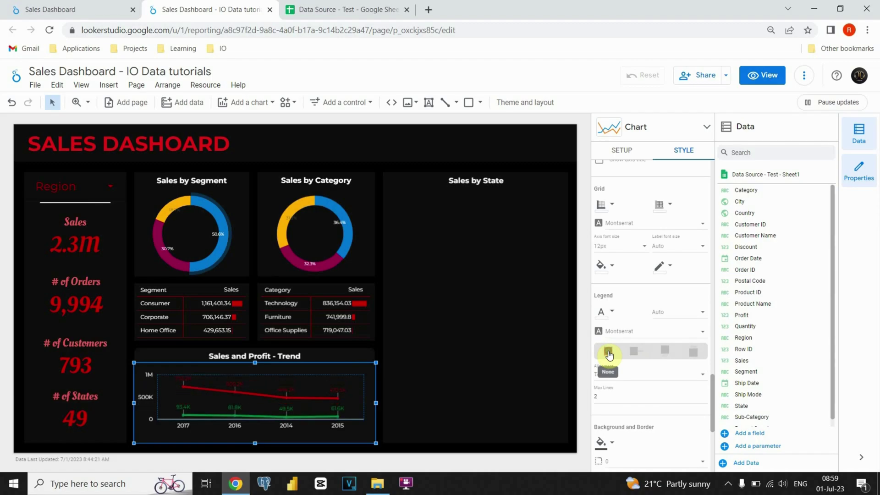
pyautogui.scroll(-2, 643, 329)
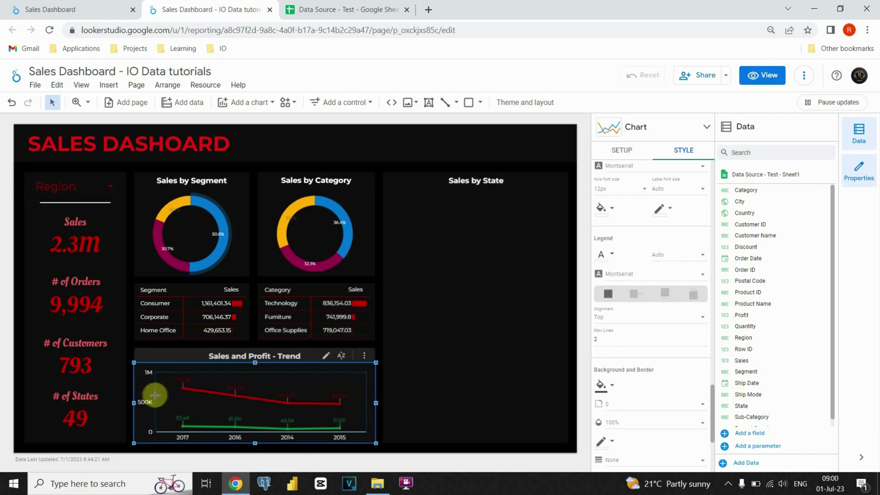
pyautogui.click(389, 447)
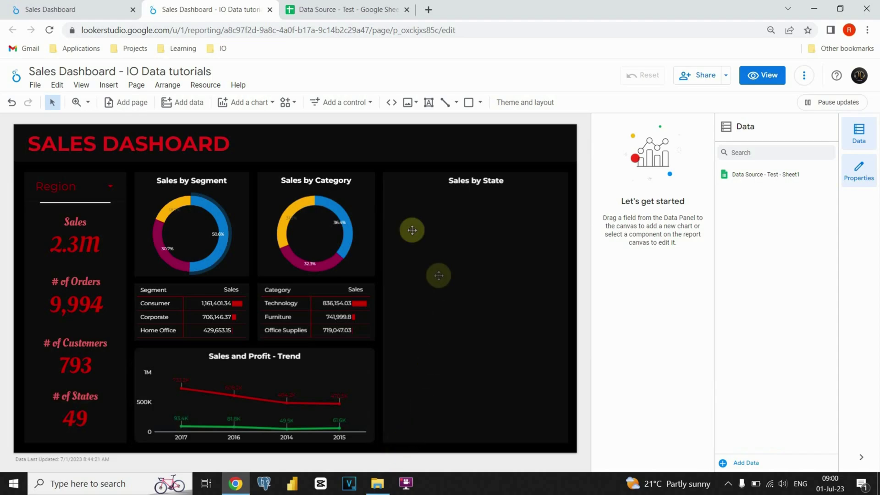
# Step: Insert a geo chart beneath the Sales by State heading
pyautogui.click(255, 103)
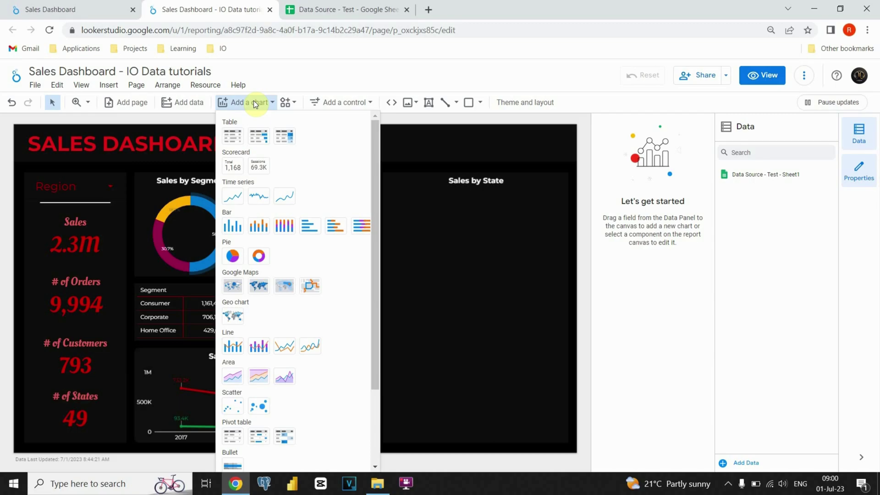
pyautogui.click(233, 315)
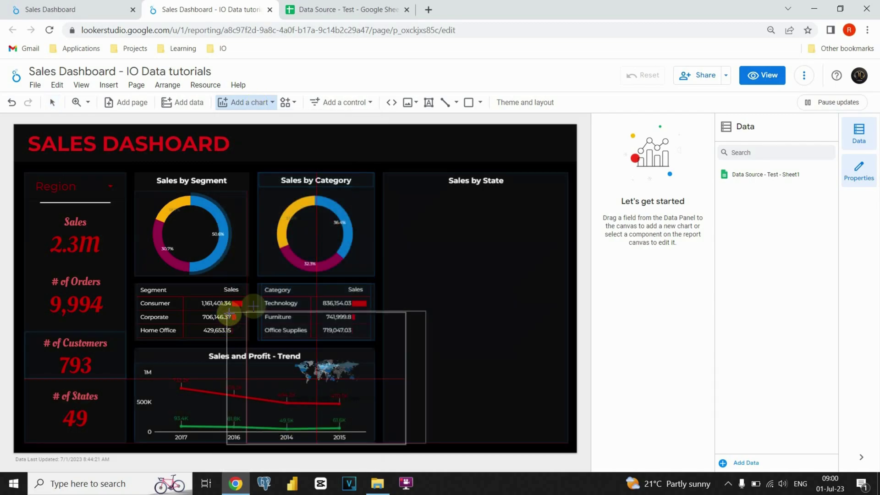
pyautogui.click(390, 195)
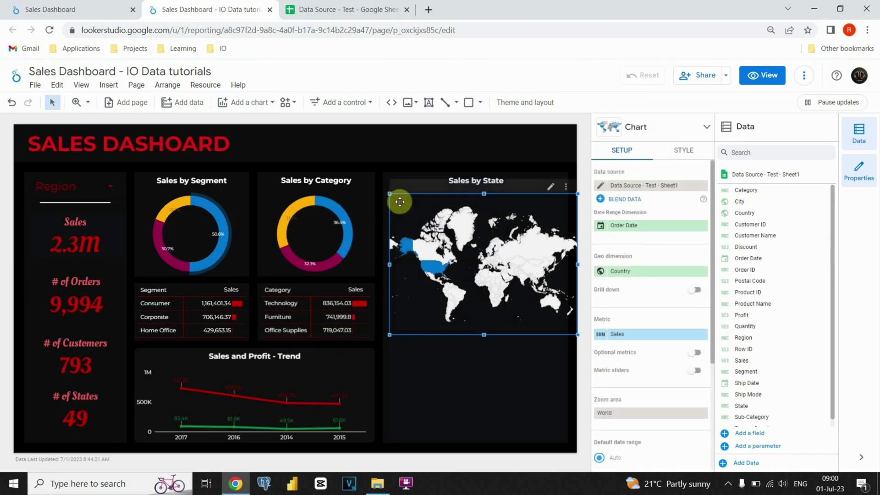
# Step: Set the geo chart's geo dimension to City and align the map inside the Sales by State card
pyautogui.moveTo(770, 202); pyautogui.dragTo(649, 271)
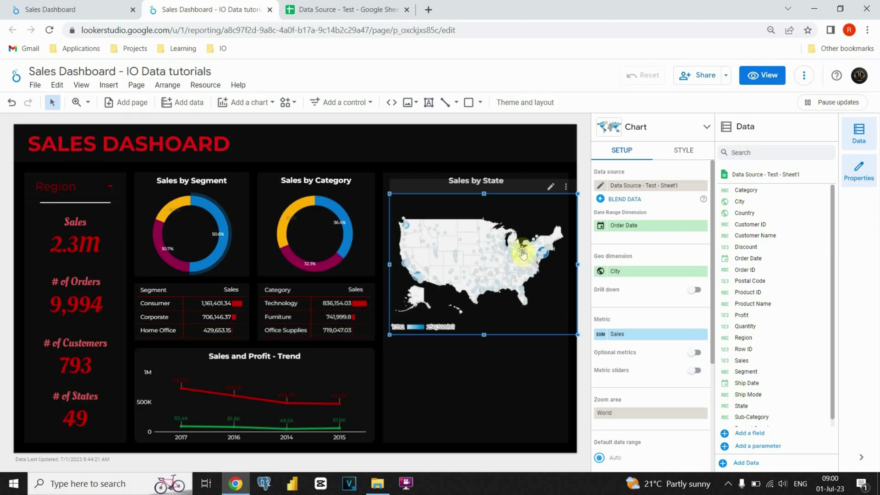
pyautogui.moveTo(522, 250); pyautogui.dragTo(542, 280)
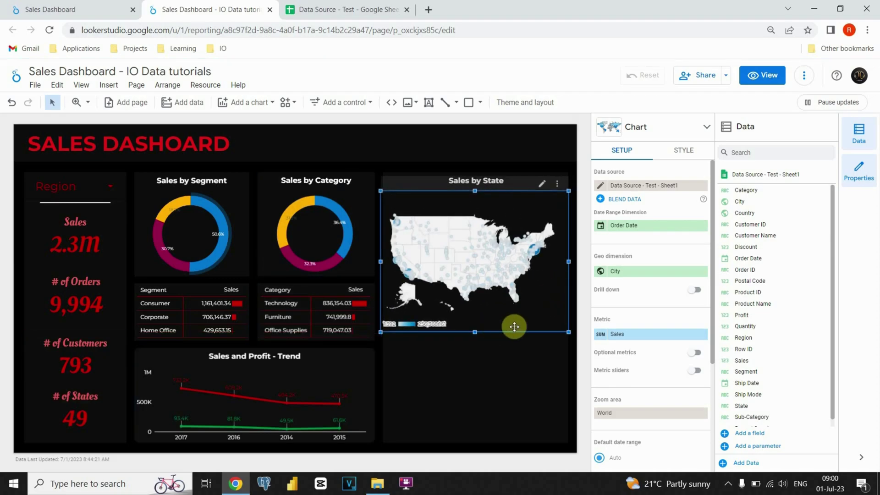
pyautogui.moveTo(610, 334); pyautogui.dragTo(656, 352)
# Step: Color the map's dataless areas light red and its maximum value dark red
pyautogui.click(688, 151)
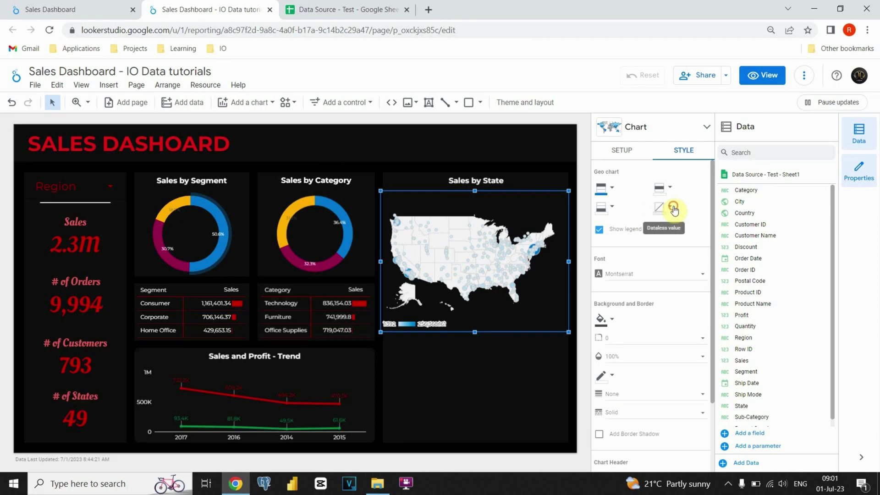
pyautogui.click(673, 209)
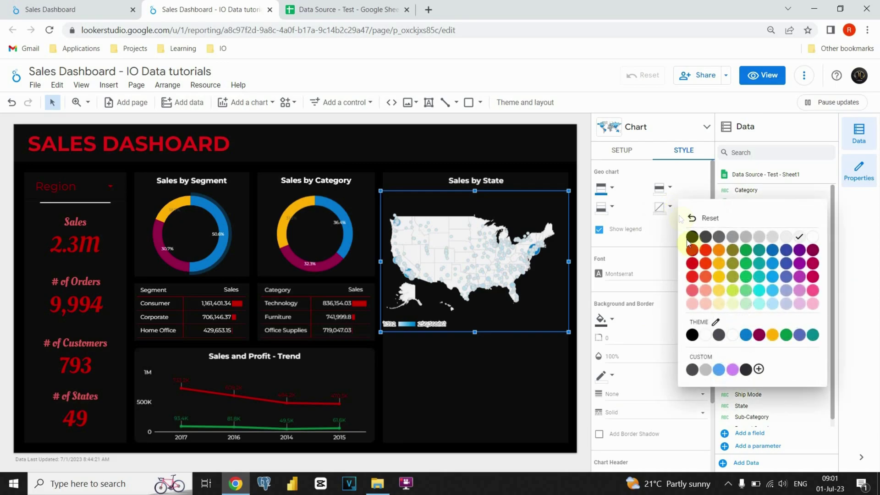
pyautogui.click(692, 304)
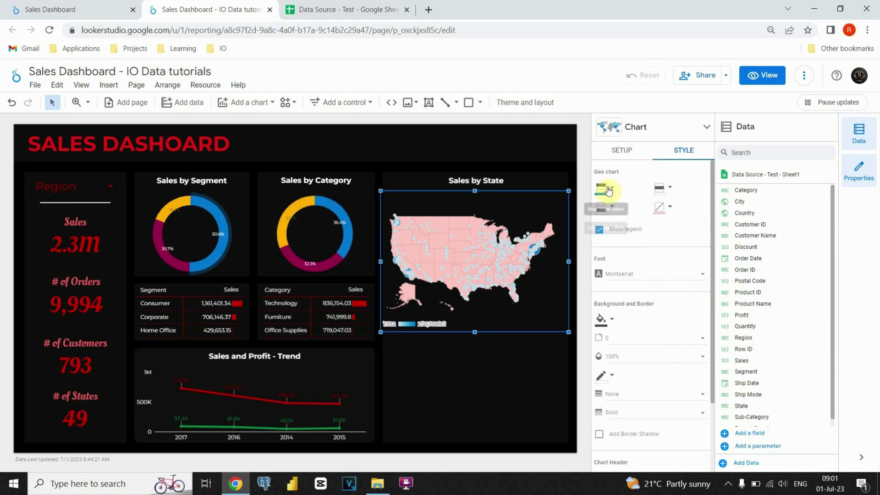
pyautogui.click(606, 188)
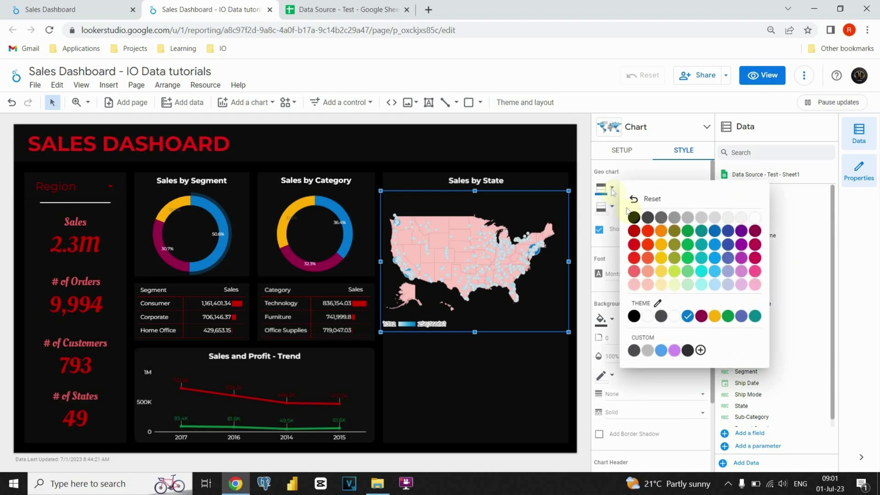
pyautogui.click(635, 233)
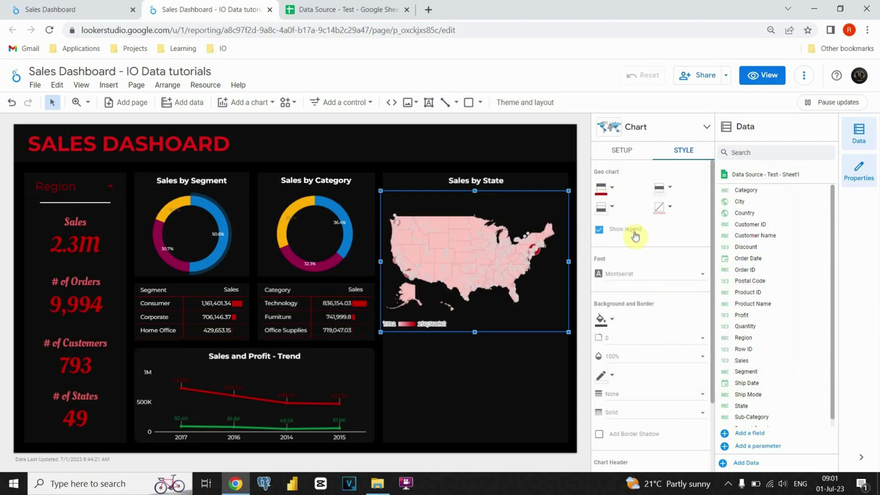
# Step: Set the map's middle and minimum value colors to red
pyautogui.click(671, 188)
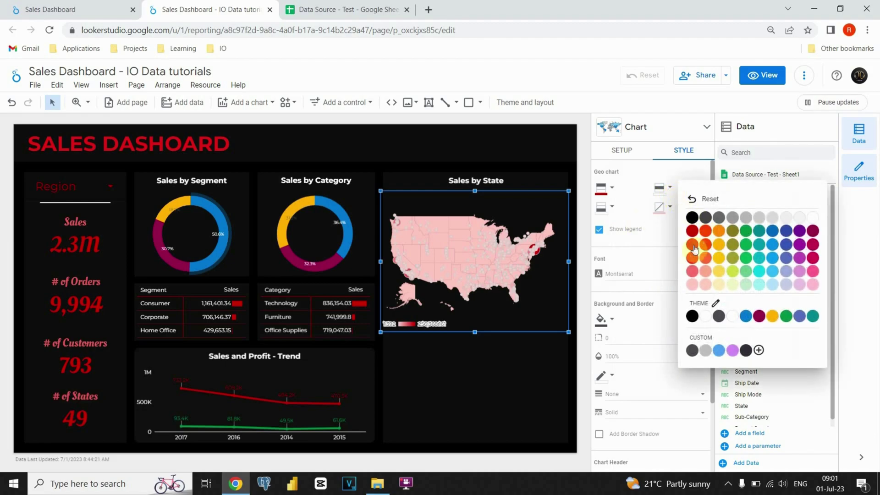
pyautogui.click(692, 260)
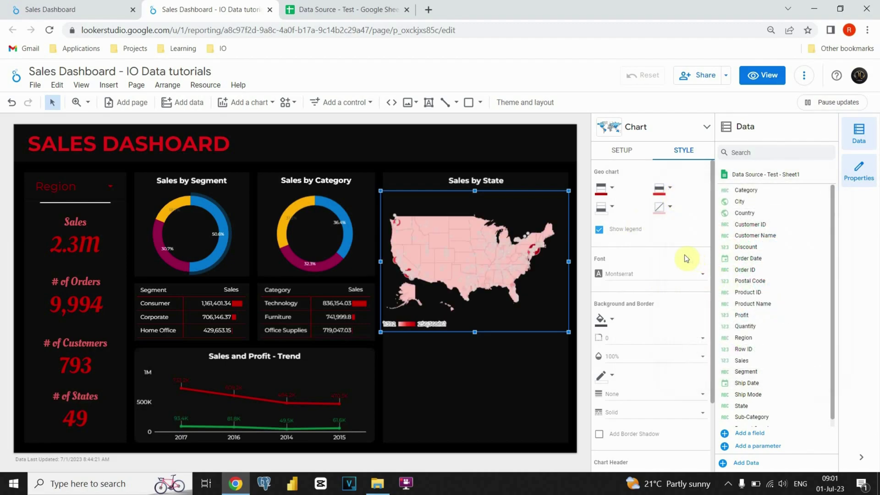
pyautogui.click(613, 206)
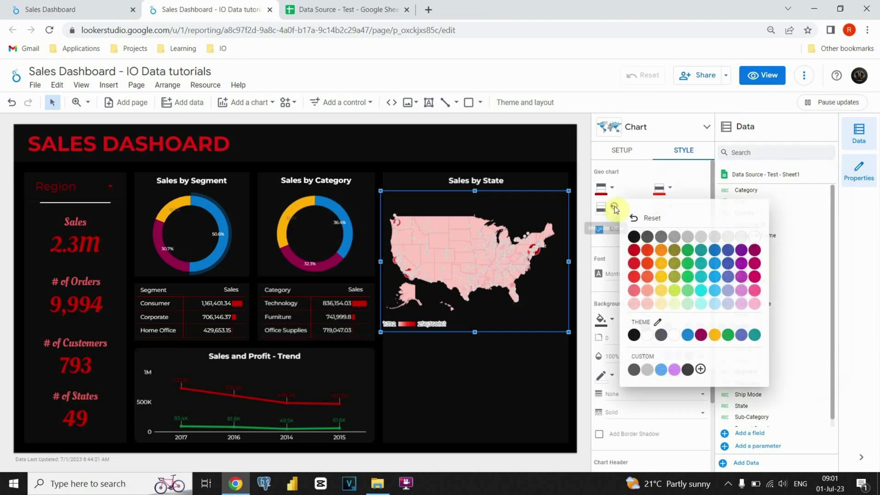
pyautogui.click(632, 278)
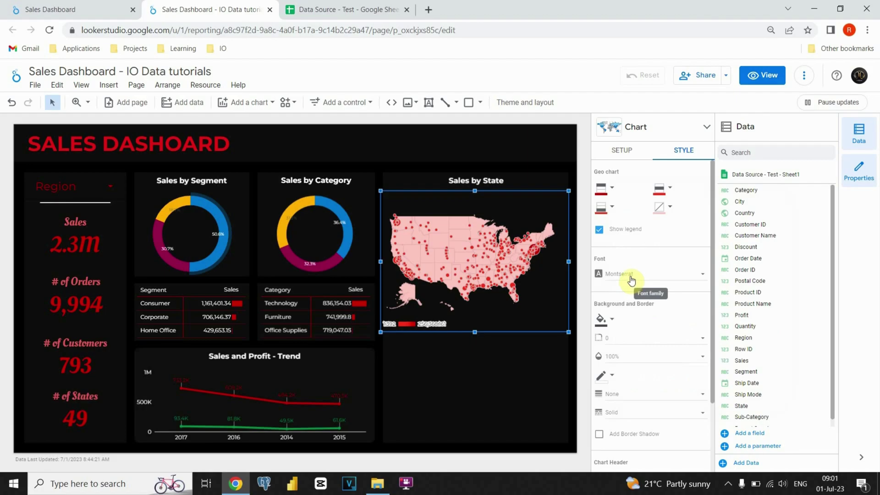
# Step: Hide the map's legend and adjust the map's size and position within the Sales by State card
pyautogui.scroll(-1, 633, 280)
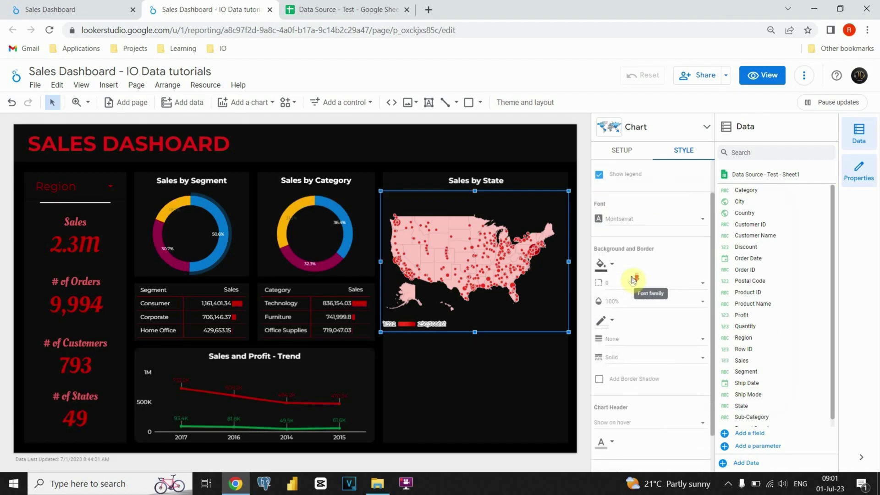
pyautogui.click(598, 173)
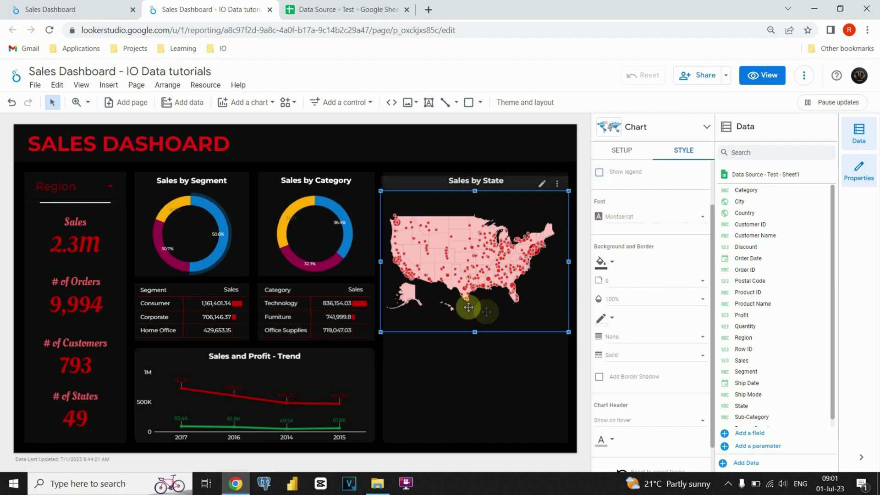
pyautogui.moveTo(474, 333); pyautogui.dragTo(472, 345)
pyautogui.moveTo(380, 267); pyautogui.dragTo(486, 208)
pyautogui.moveTo(374, 263); pyautogui.dragTo(384, 263)
pyautogui.moveTo(516, 206); pyautogui.dragTo(523, 205)
pyautogui.click(506, 166)
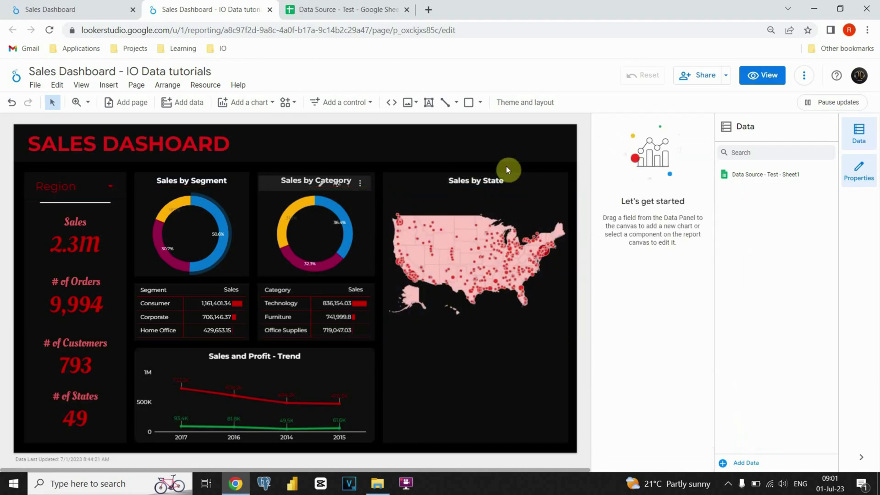
# Step: Duplicate the Category sales table beneath the map and stretch the copy to fill the rest of the card
pyautogui.click(324, 289)
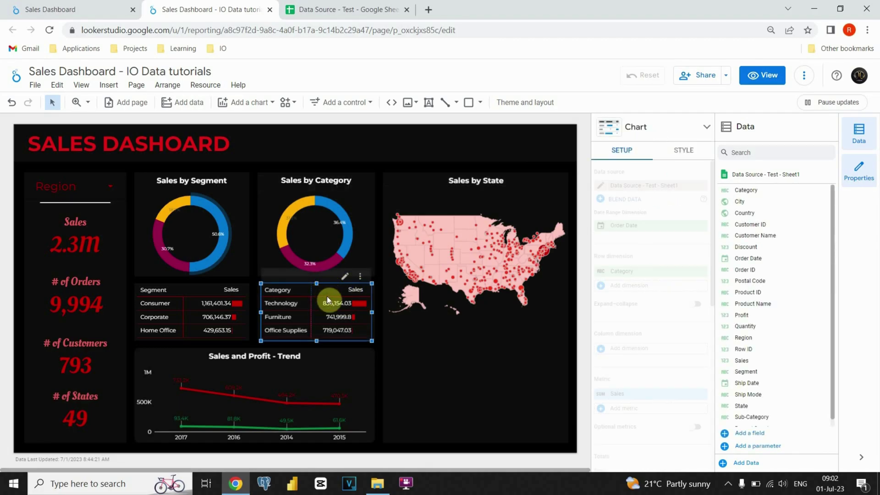
pyautogui.moveTo(326, 297); pyautogui.dragTo(452, 323)
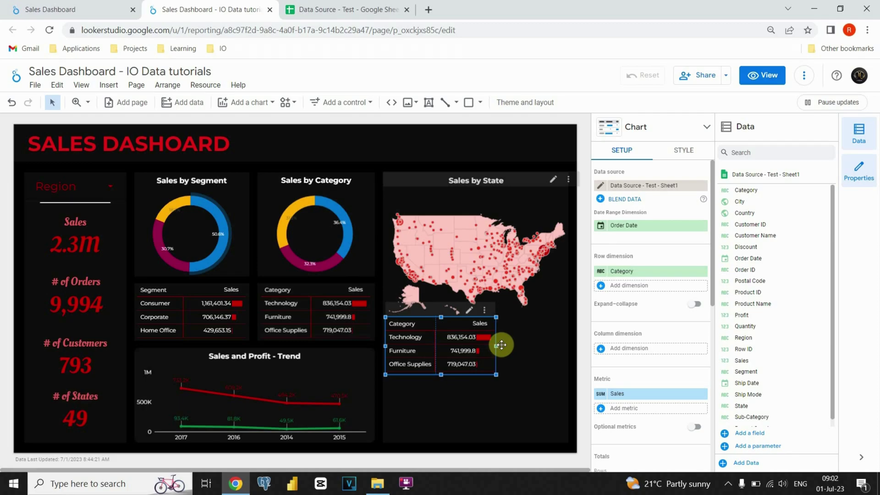
pyautogui.moveTo(497, 345); pyautogui.dragTo(561, 346)
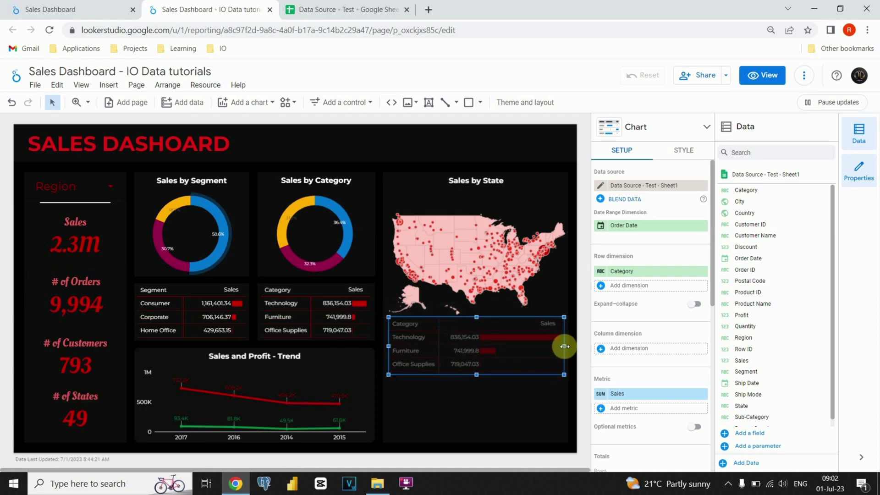
pyautogui.moveTo(480, 374)
pyautogui.mouseDown()
pyautogui.moveTo(474, 403)
pyautogui.moveTo(481, 374)
pyautogui.mouseUp()
pyautogui.moveTo(471, 410); pyautogui.dragTo(471, 442)
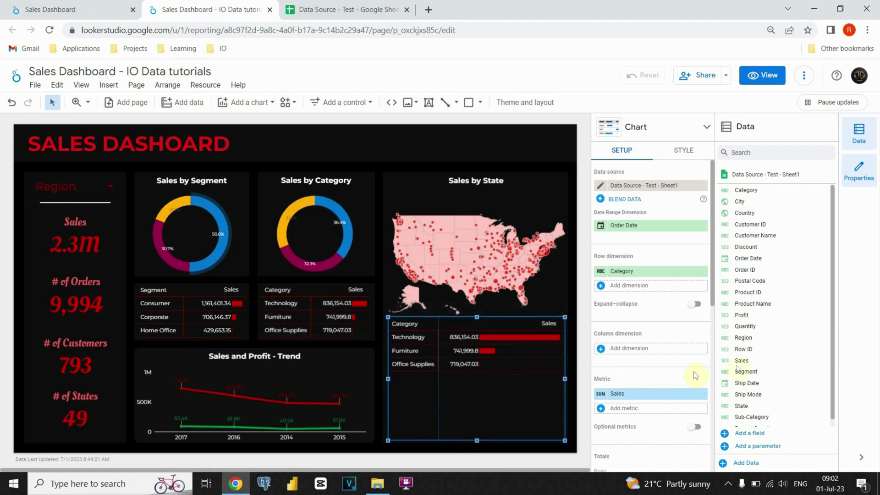
# Step: Replace Category with State and Region as the row dimensions of the table beneath the map
pyautogui.moveTo(741, 406); pyautogui.dragTo(629, 276)
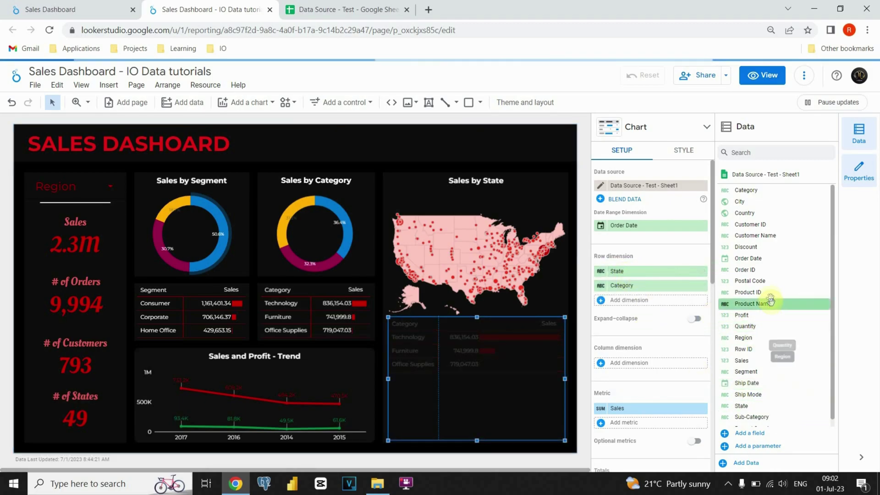
pyautogui.moveTo(757, 340); pyautogui.dragTo(642, 294)
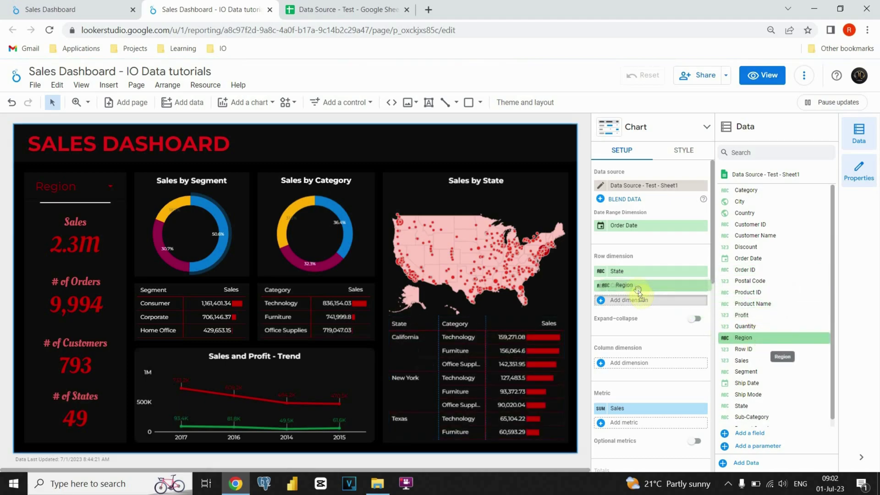
pyautogui.click(701, 285)
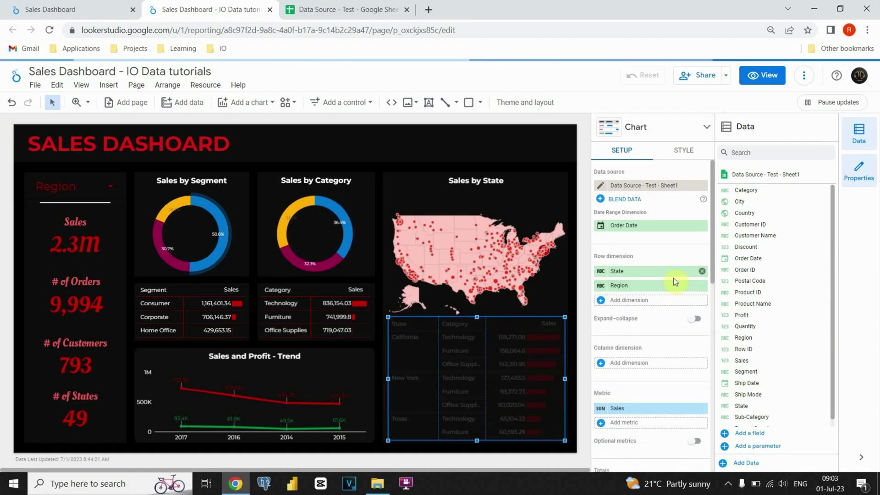
pyautogui.click(572, 331)
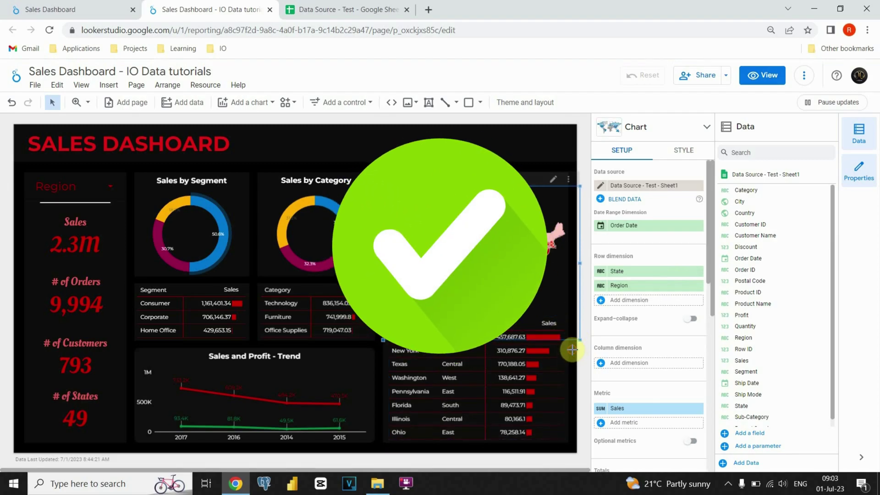
pyautogui.click(573, 351)
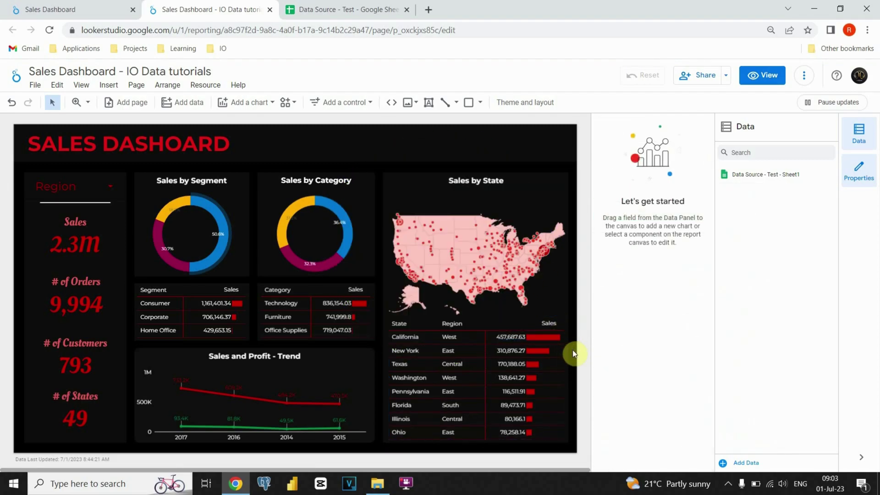